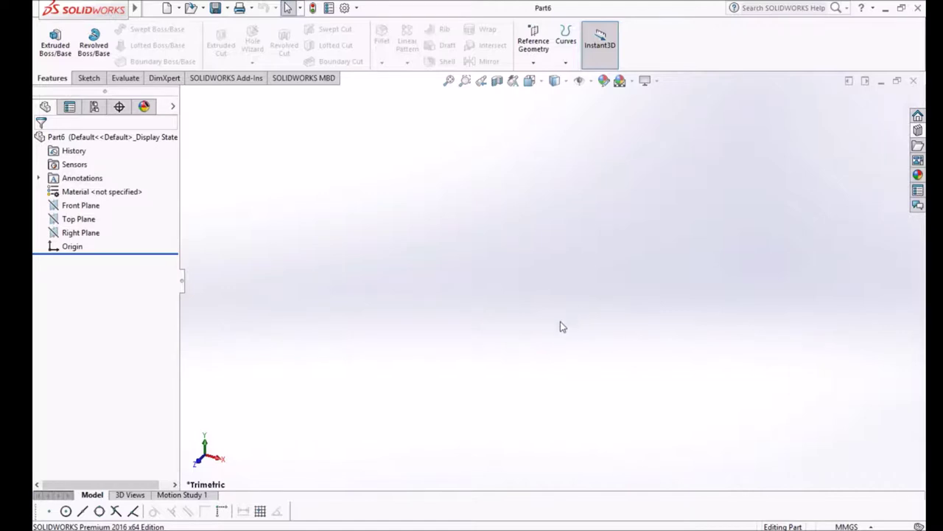
Start a sketch on the Top Plane, viewed face-on.
click(79, 77)
click(61, 77)
click(83, 77)
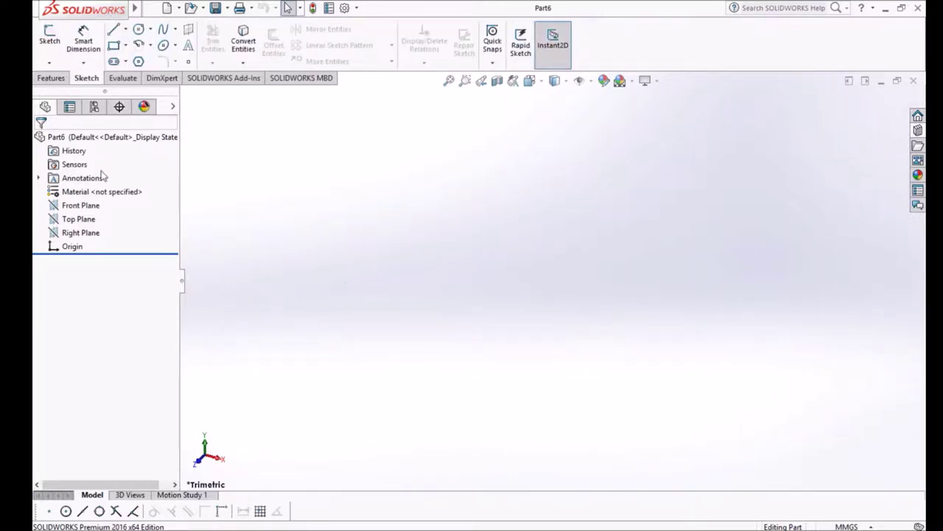
click(78, 219)
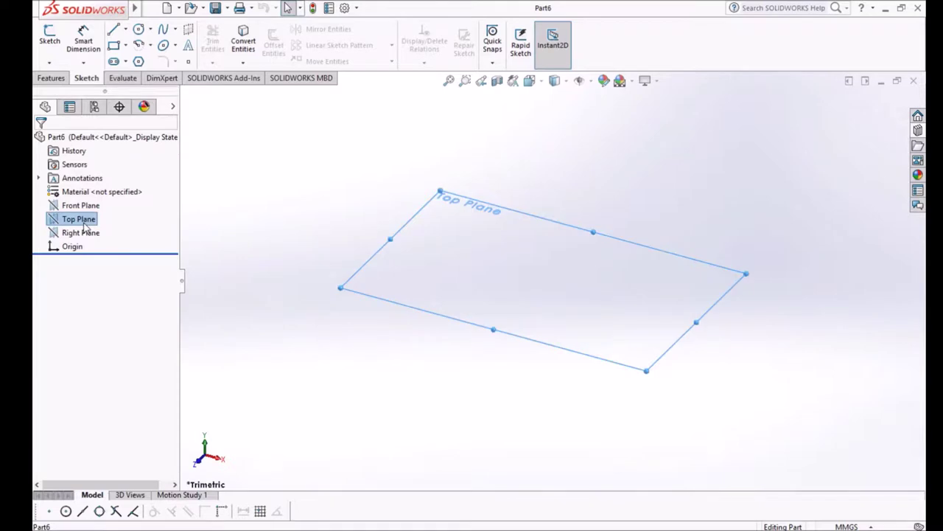
click(136, 208)
click(89, 219)
click(99, 203)
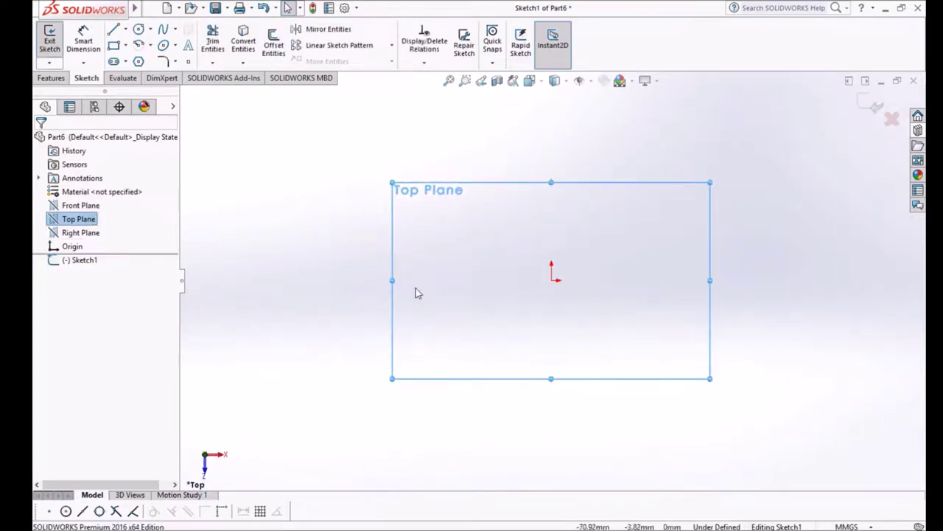
click(455, 287)
Sketch a circle centred on the origin, dimension its diameter to 60 mm, and close the sketch.
click(138, 29)
click(551, 280)
click(621, 253)
click(83, 40)
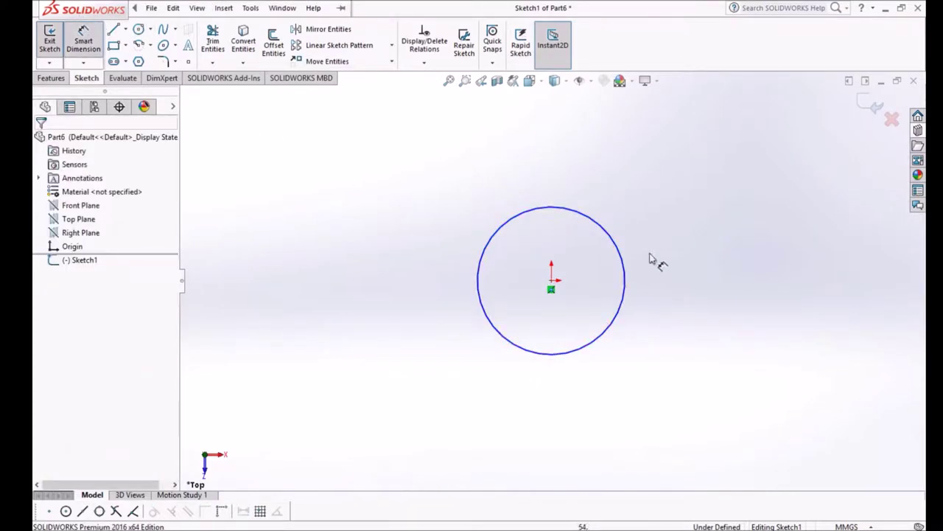
click(616, 244)
click(682, 243)
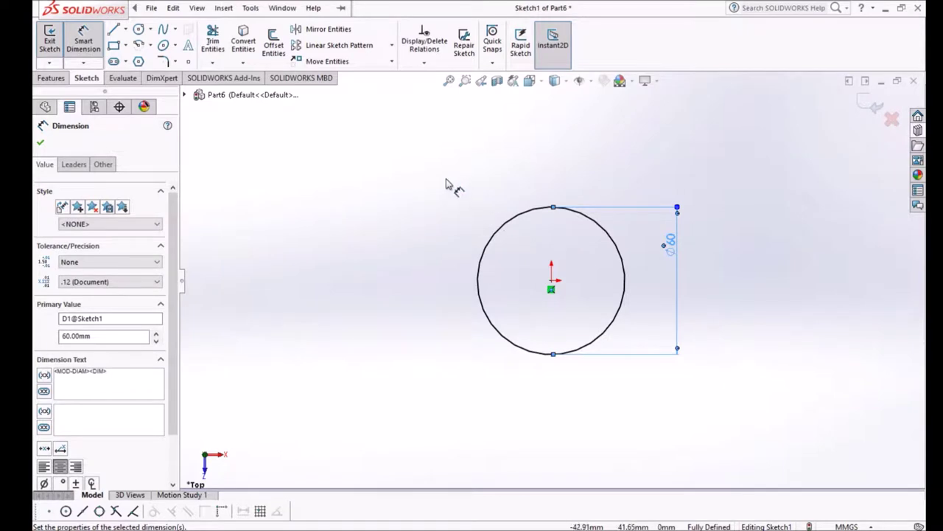
click(876, 105)
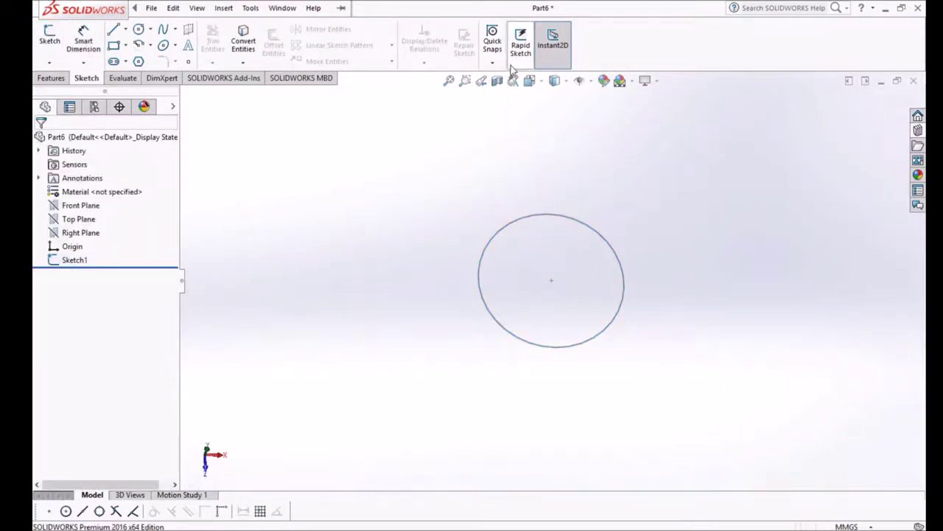
Create a clockwise constant-pitch helix from the circle with 90 mm height, 9 revolutions and a 0° start angle.
click(51, 78)
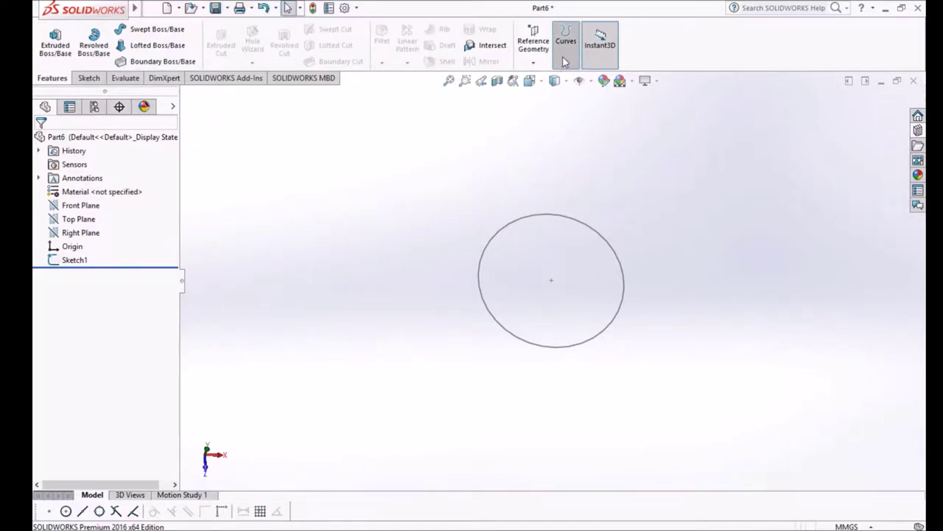
click(618, 145)
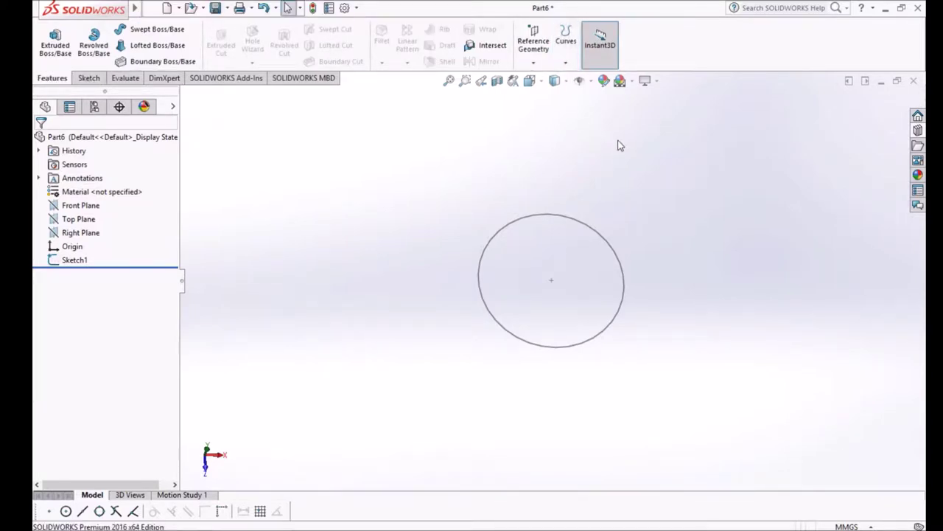
click(603, 242)
middle_drag(676, 269, 681, 205)
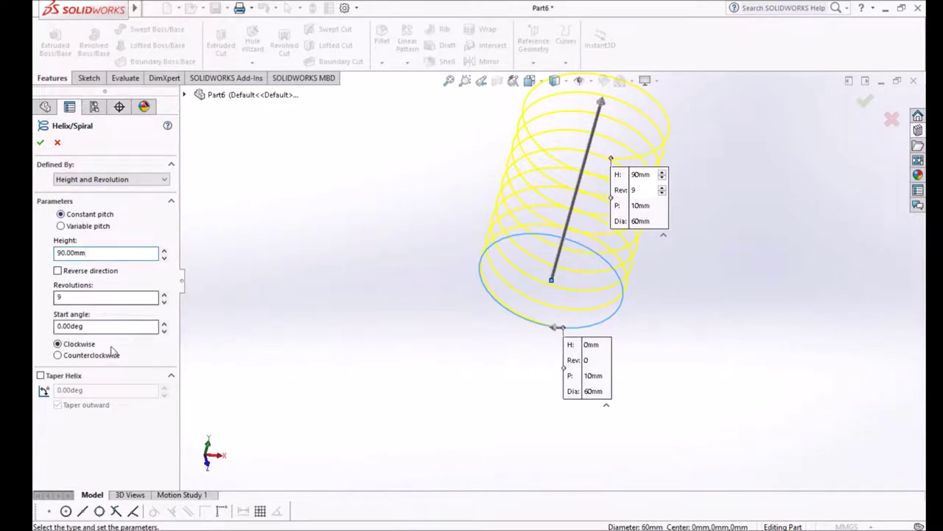
text(0)
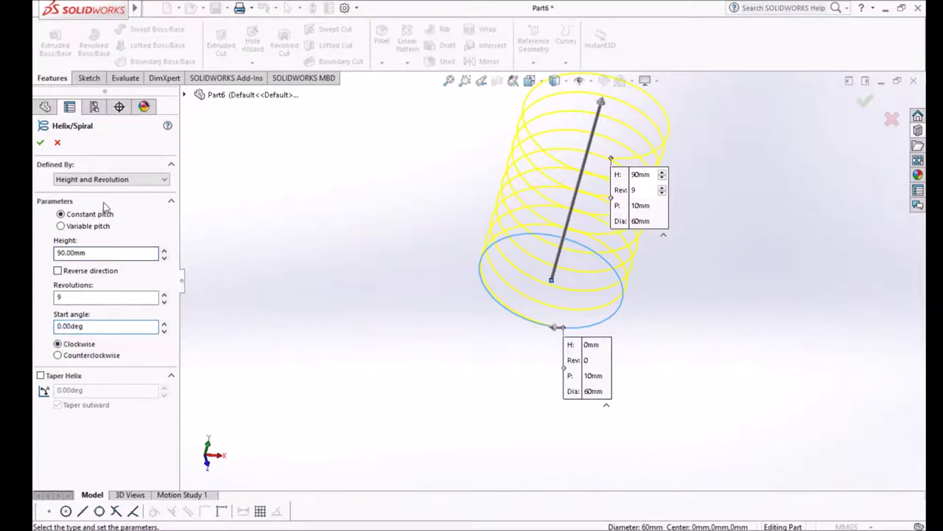
click(41, 143)
Start a second sketch on the Top Plane, viewed face-on over the helix.
scroll(517, 251, up, 3)
middle_drag(693, 179, 672, 200)
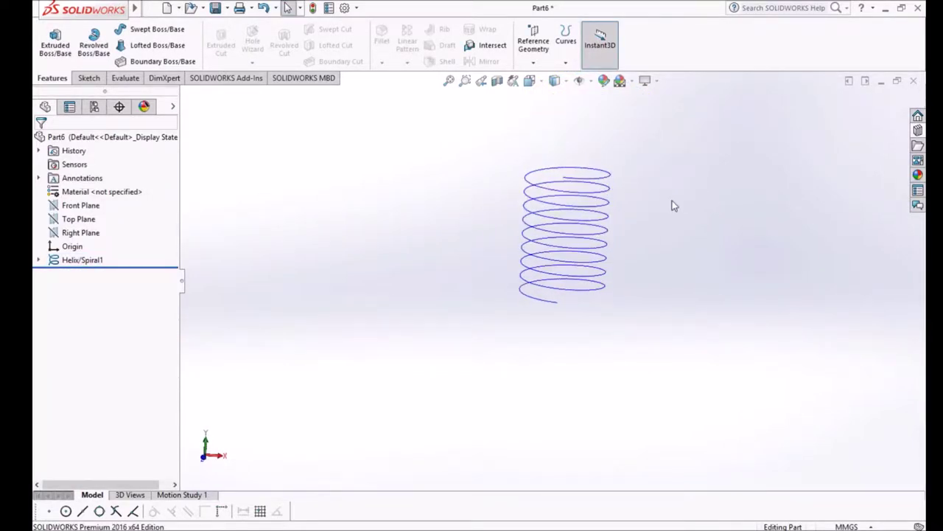
click(81, 233)
click(68, 220)
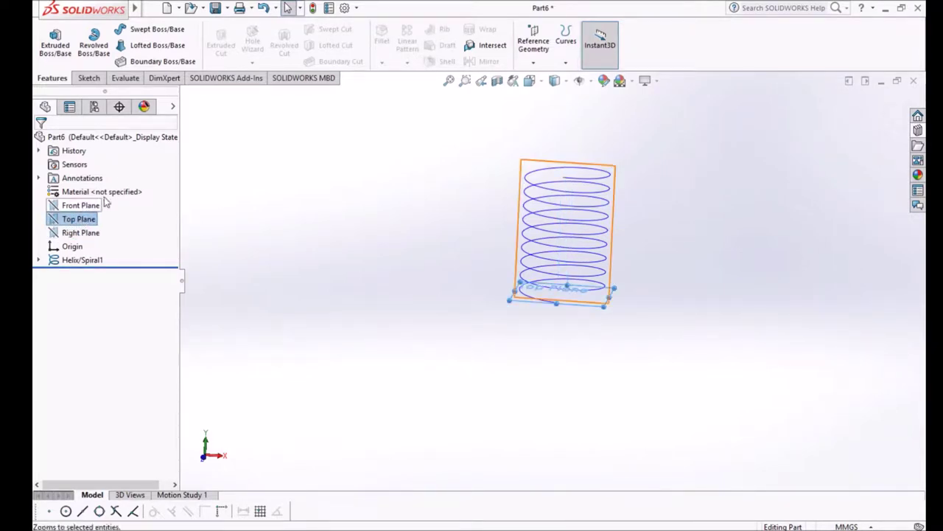
click(127, 205)
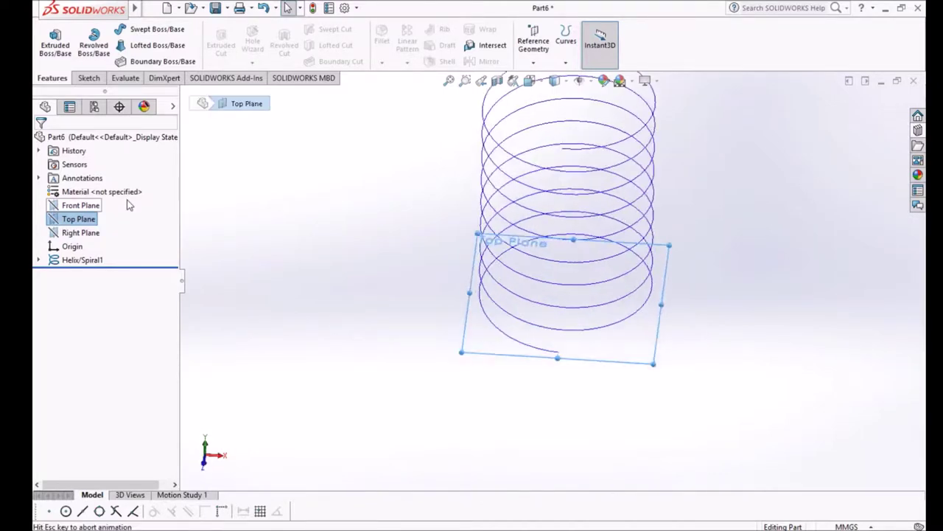
click(80, 202)
scroll(581, 335, up, 3)
scroll(614, 326, down, 2)
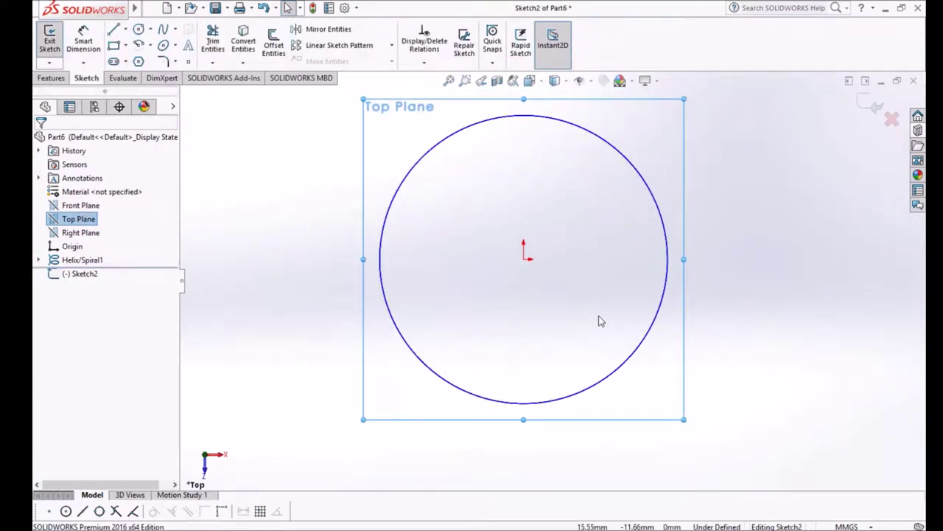
Sketch a centre-point quarter arc of about 29 mm radius around the origin, from directly below it to directly beside it.
click(143, 46)
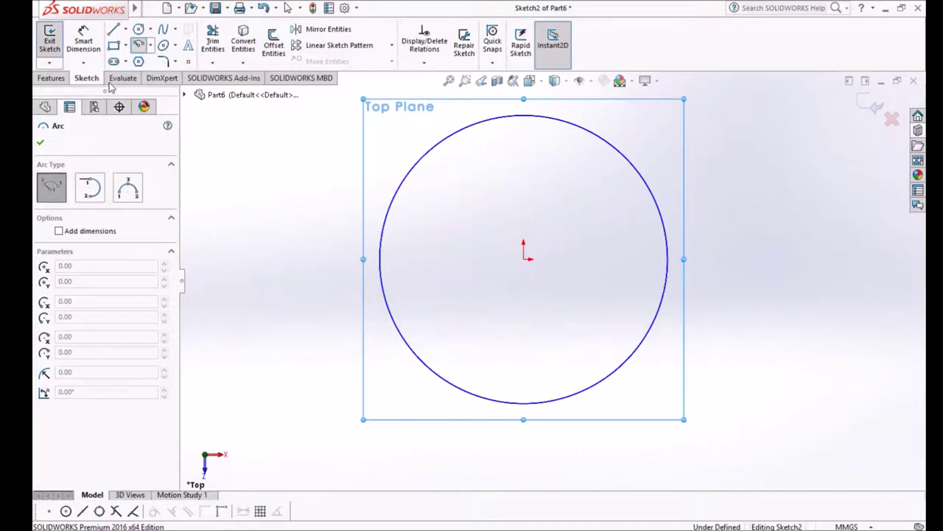
click(137, 48)
click(138, 46)
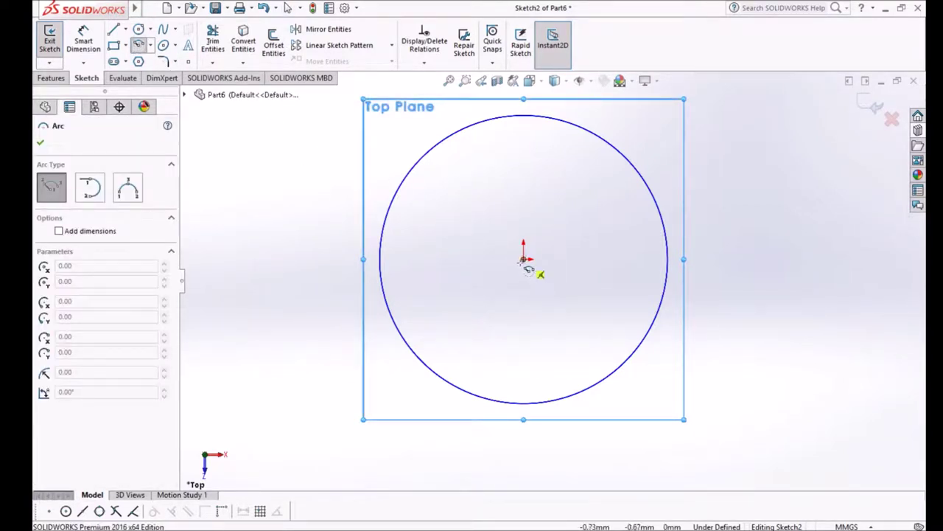
click(524, 260)
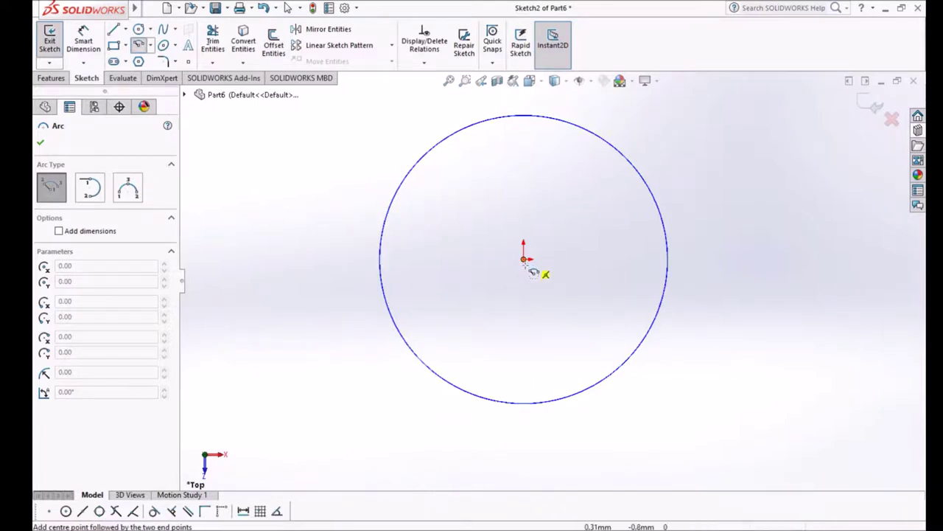
click(529, 402)
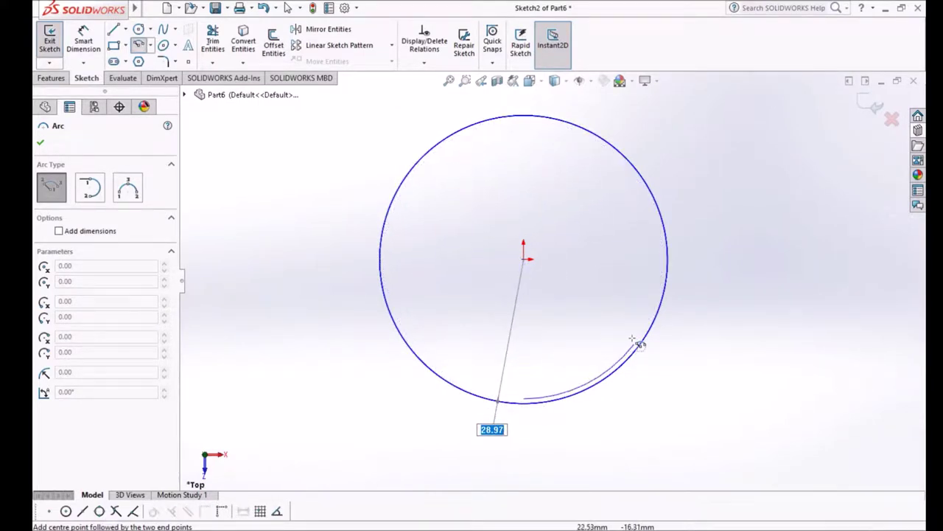
click(647, 262)
Pull the quarter arc outward beyond the helix outline to a radius of about 34.6 mm.
click(83, 40)
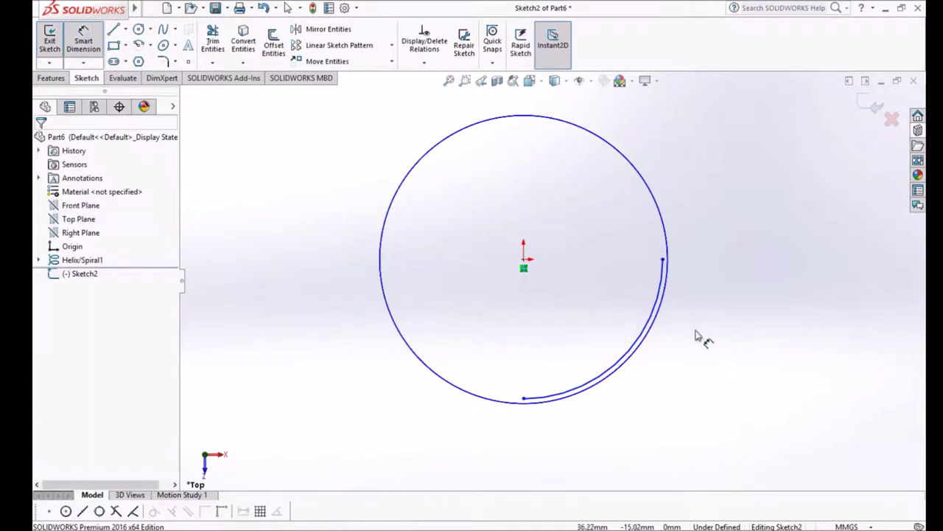
key(Escape)
drag(659, 297, 684, 318)
click(459, 223)
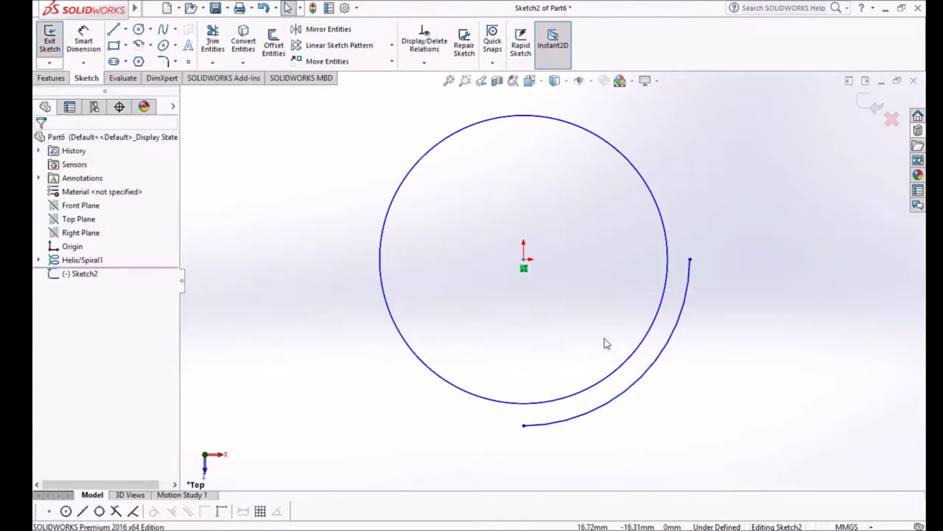
Add a vertical relation between the arc's centre and lower endpoint, and a horizontal relation between its centre and other endpoint.
click(524, 262)
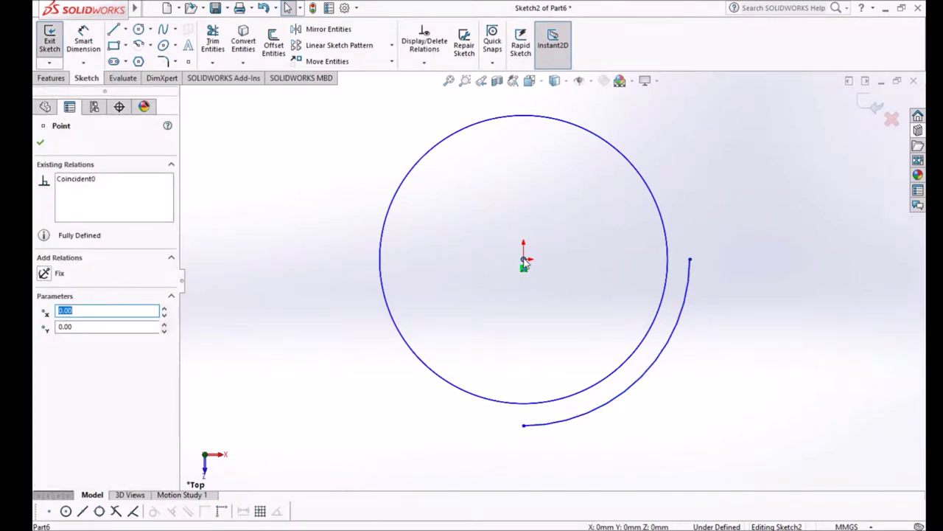
ctrl+click(523, 426)
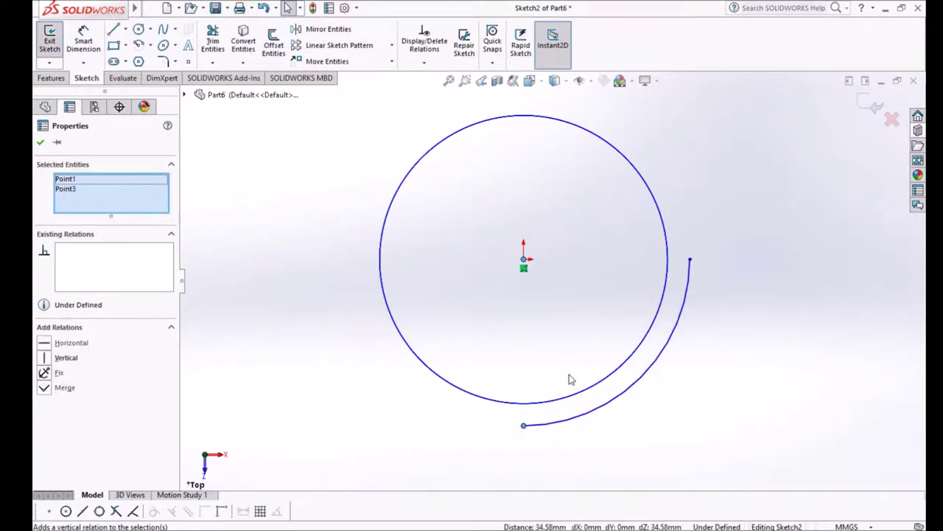
click(536, 269)
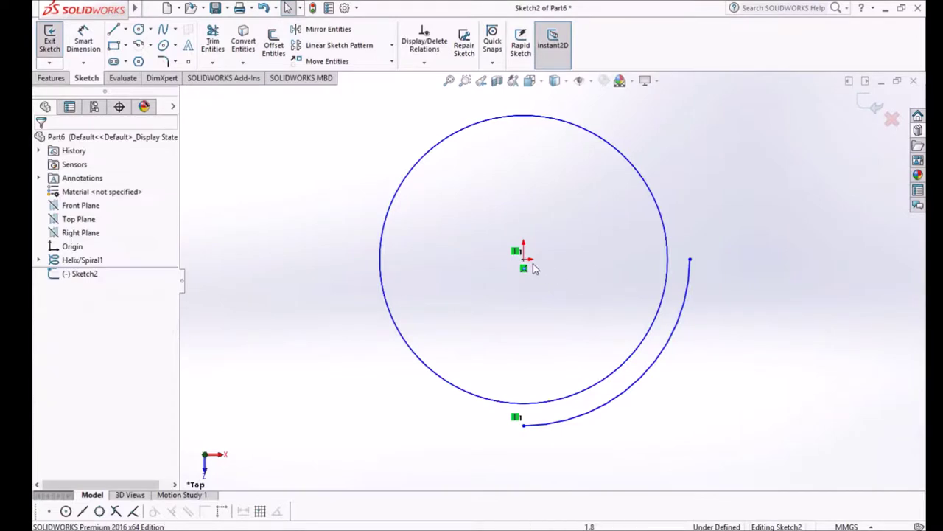
click(523, 260)
ctrl+click(690, 261)
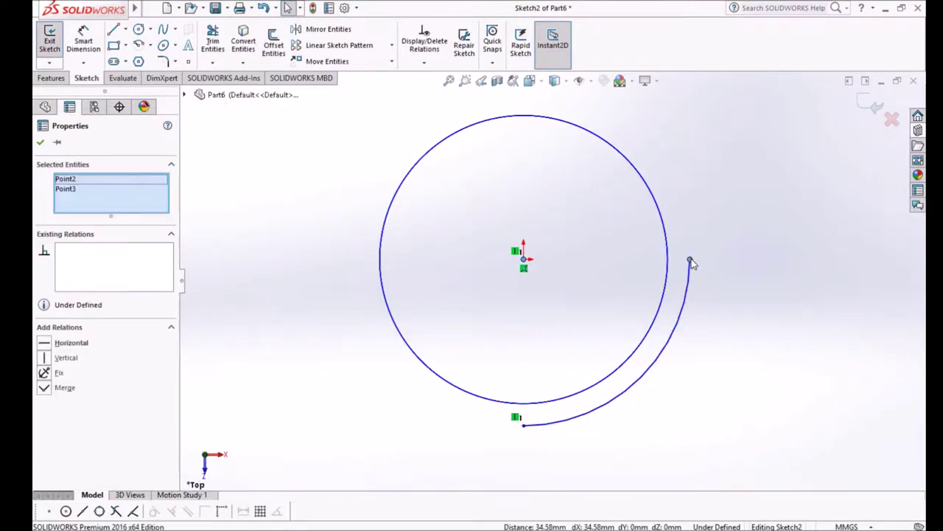
click(726, 214)
click(556, 236)
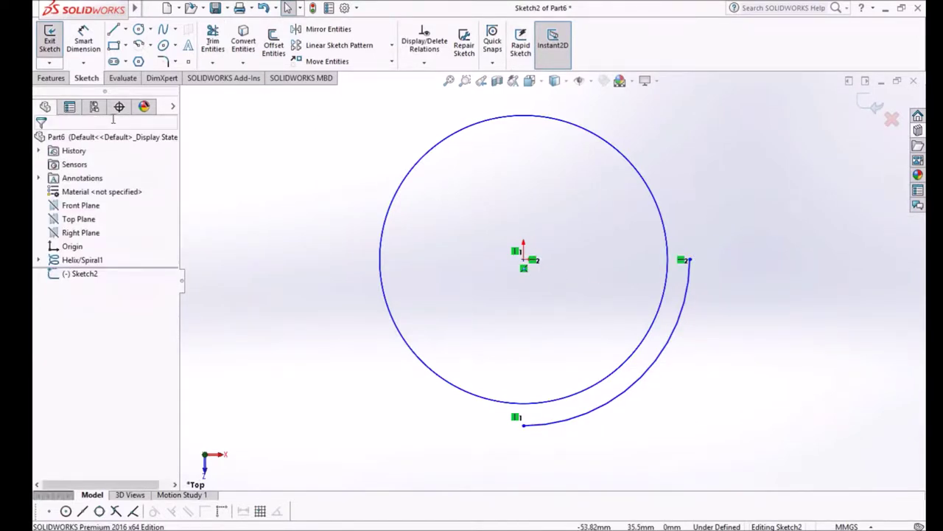
Dimension the quarter arc's radius to 30 mm and close the sketch.
click(83, 40)
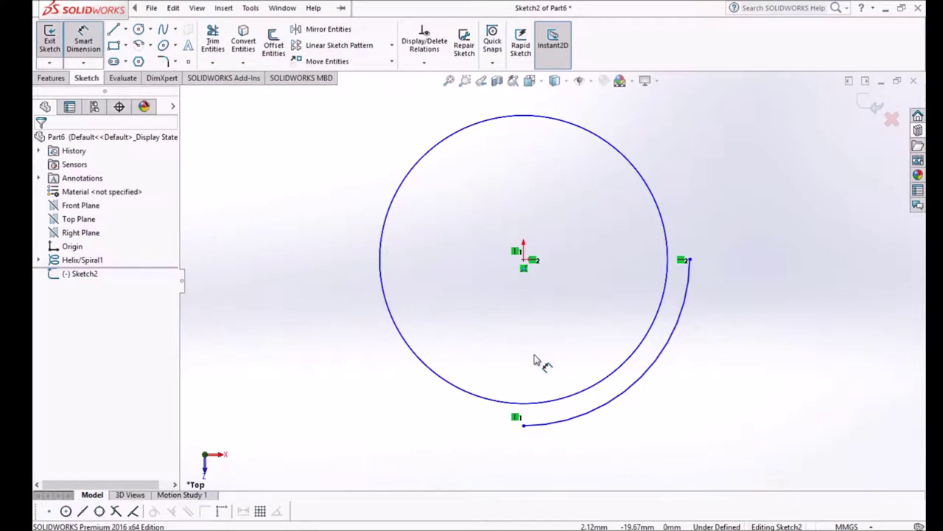
click(674, 349)
click(716, 364)
text(30)
key(Return)
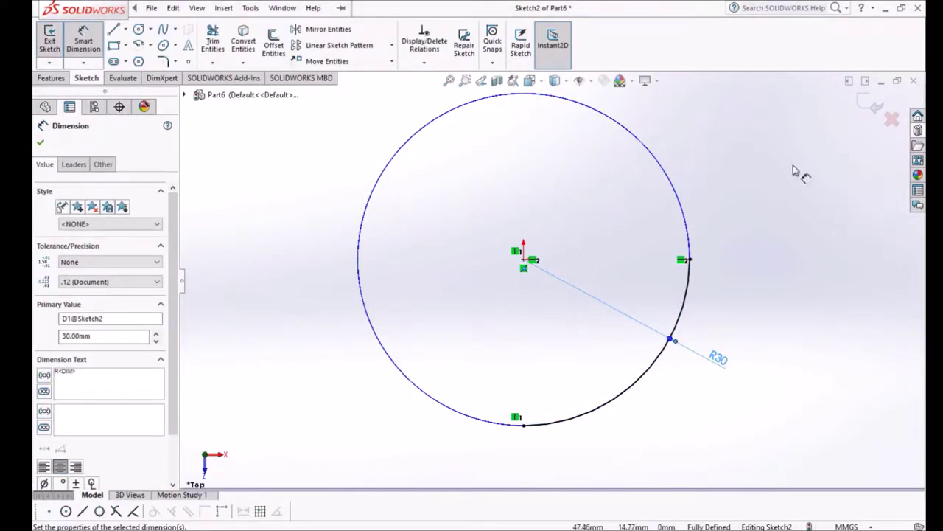
click(874, 104)
Start a sketch on the Right Plane, viewed face-on at the helix's lower end.
mouse_move(755, 322)
middle_down()
mouse_move(754, 362)
mouse_move(747, 316)
mouse_move(762, 347)
mouse_move(653, 311)
mouse_move(683, 339)
middle_up()
click(427, 222)
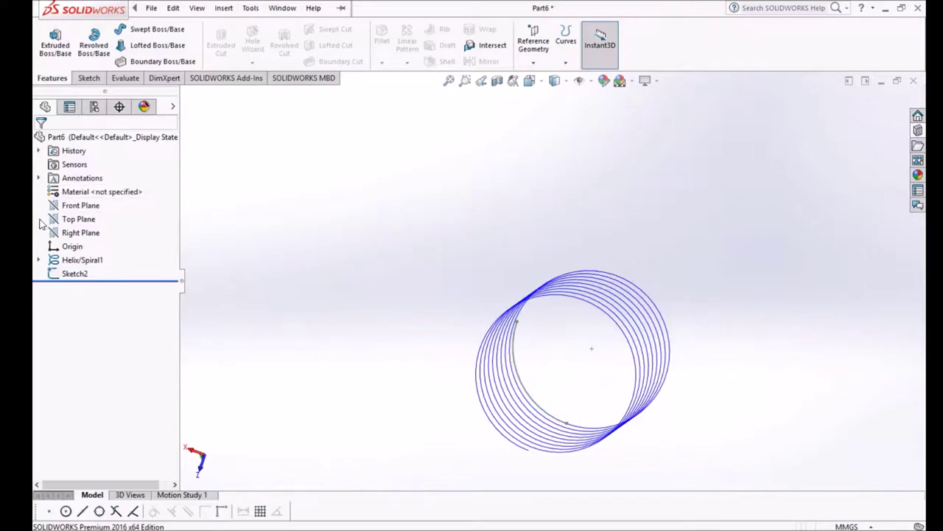
click(81, 232)
click(140, 219)
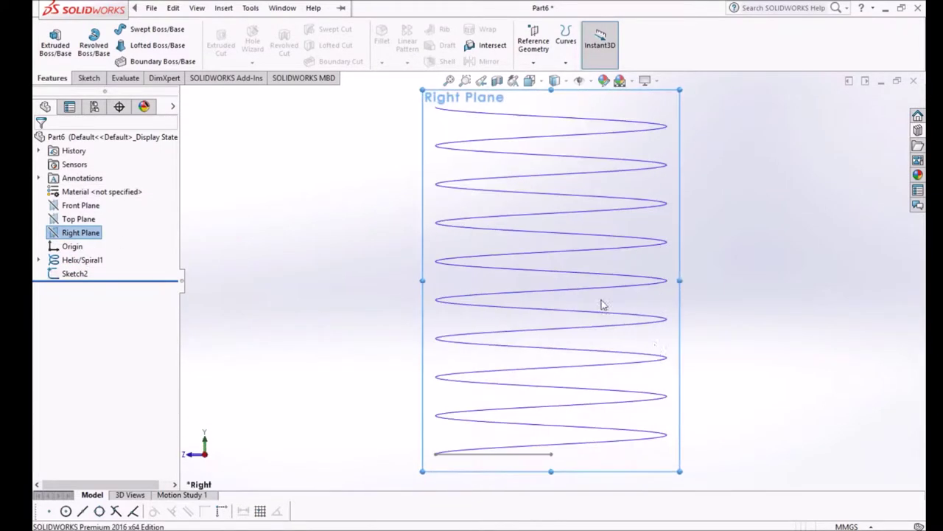
click(76, 232)
click(88, 213)
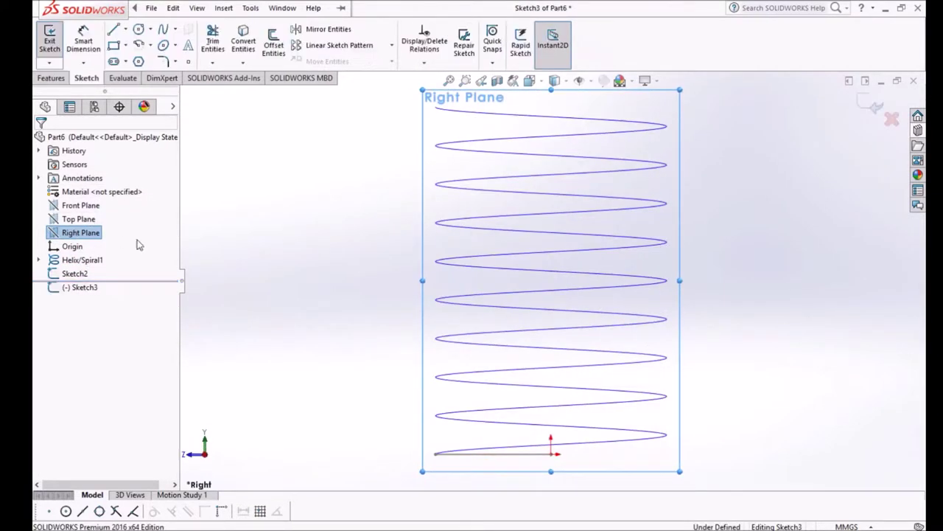
scroll(589, 438, up, 3)
scroll(569, 337, down, 6)
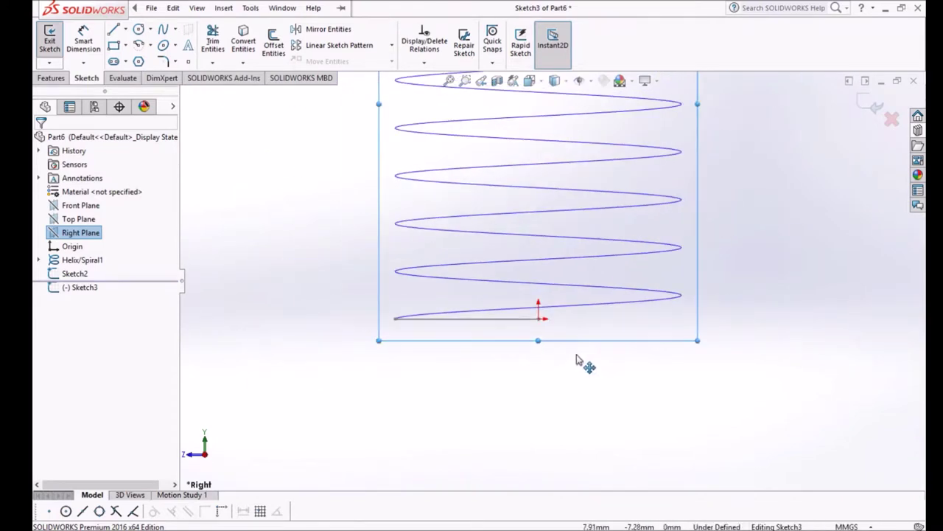
Sketch a centre-point quarter arc of about 21 mm radius just below the helix's starting end, with its centre directly underneath.
click(139, 44)
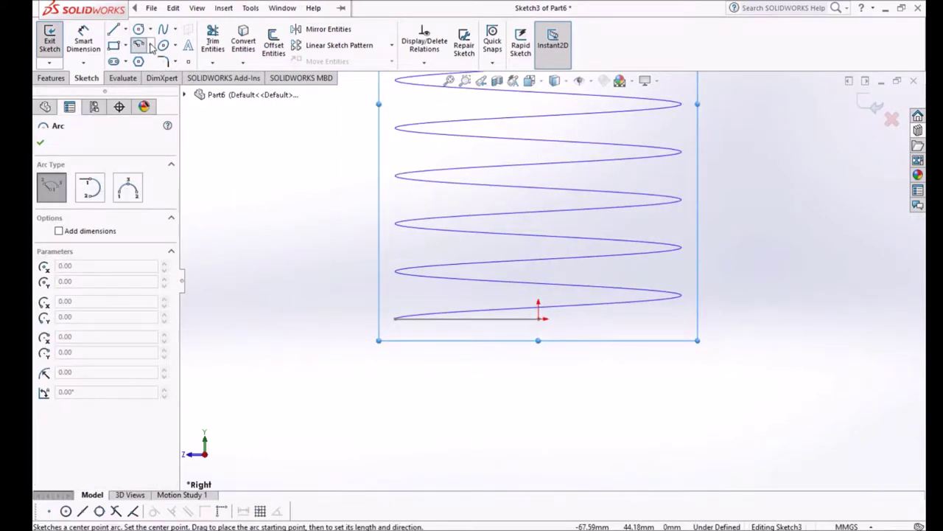
click(394, 430)
click(395, 332)
click(571, 436)
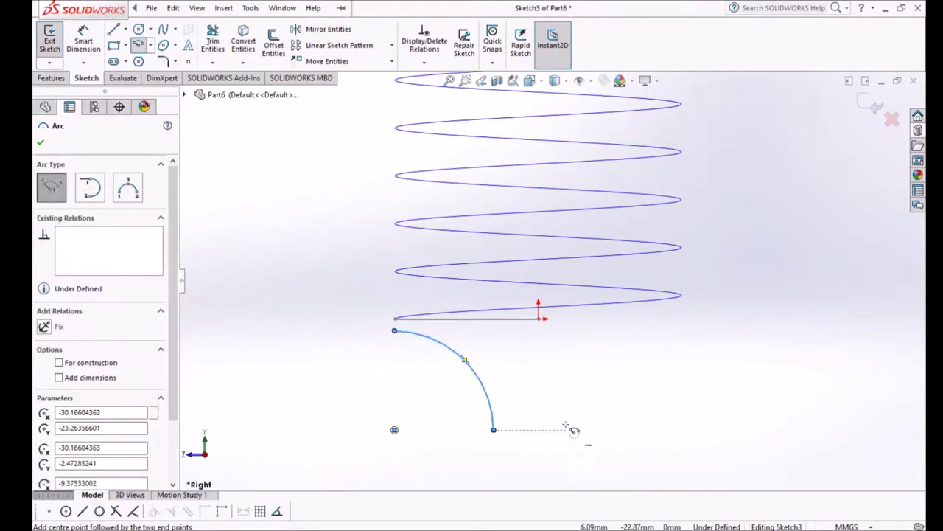
click(83, 41)
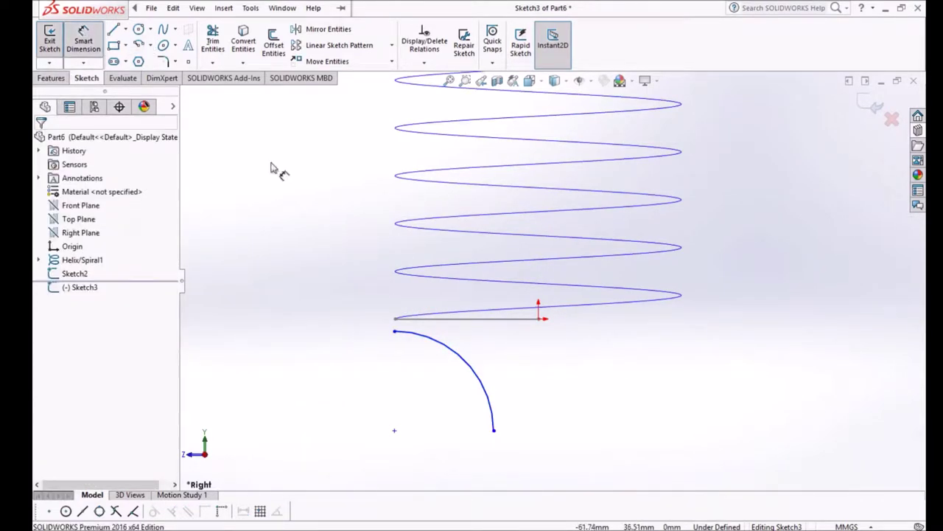
key(Escape)
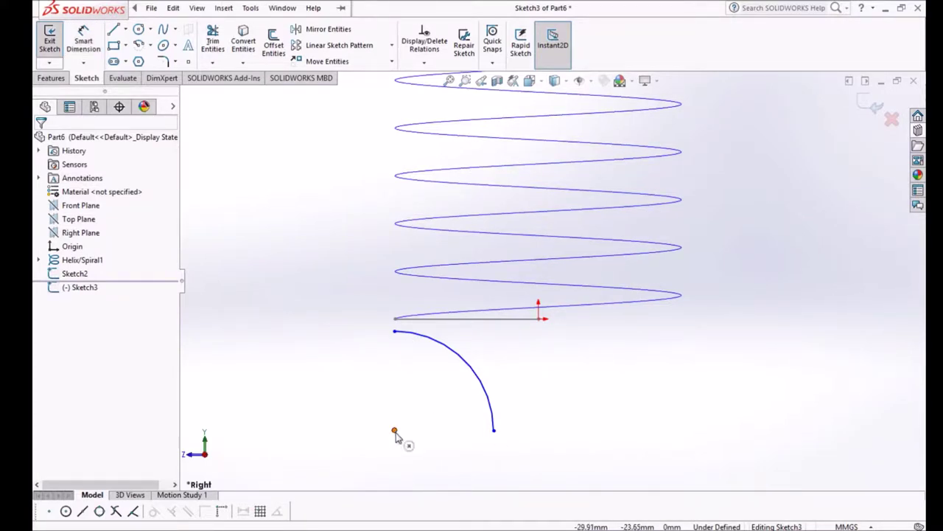
Add a horizontal relation between the arc's centre and lower endpoint, and a vertical relation between its centre and upper endpoint.
click(395, 432)
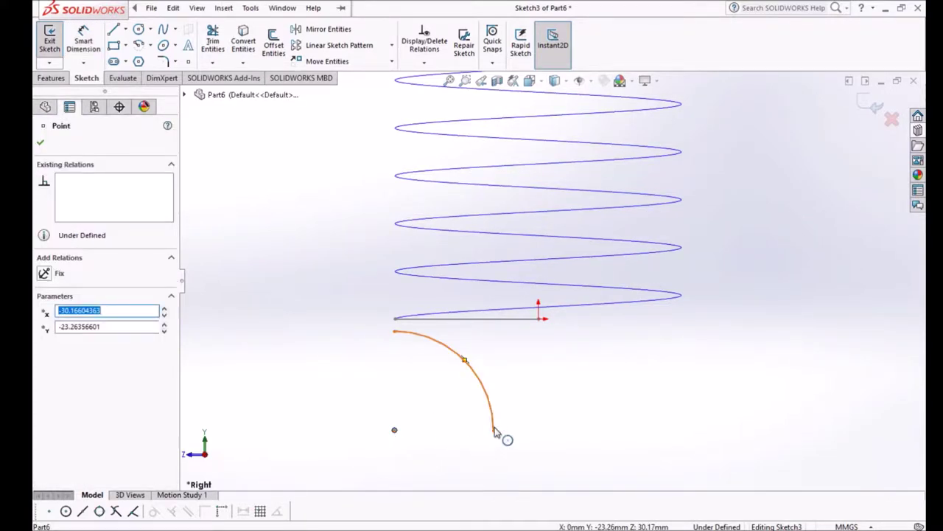
ctrl+click(493, 431)
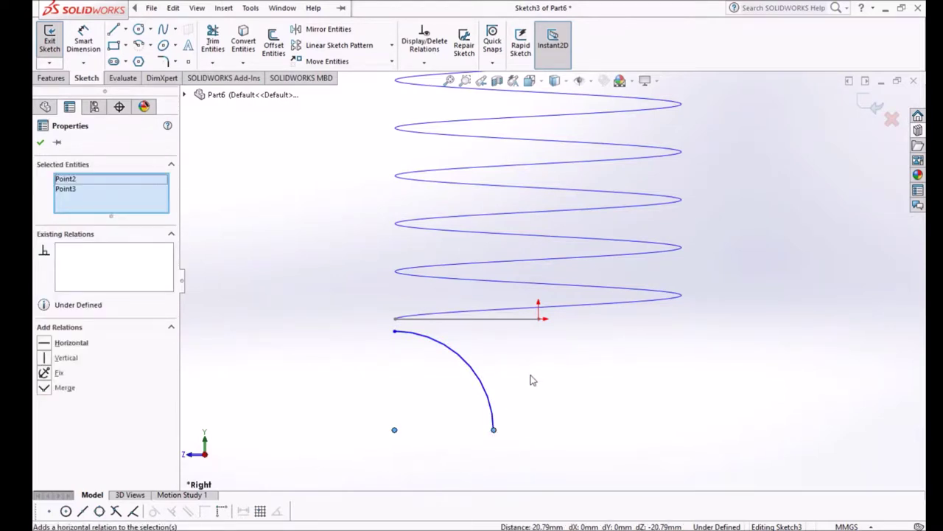
click(531, 375)
click(396, 431)
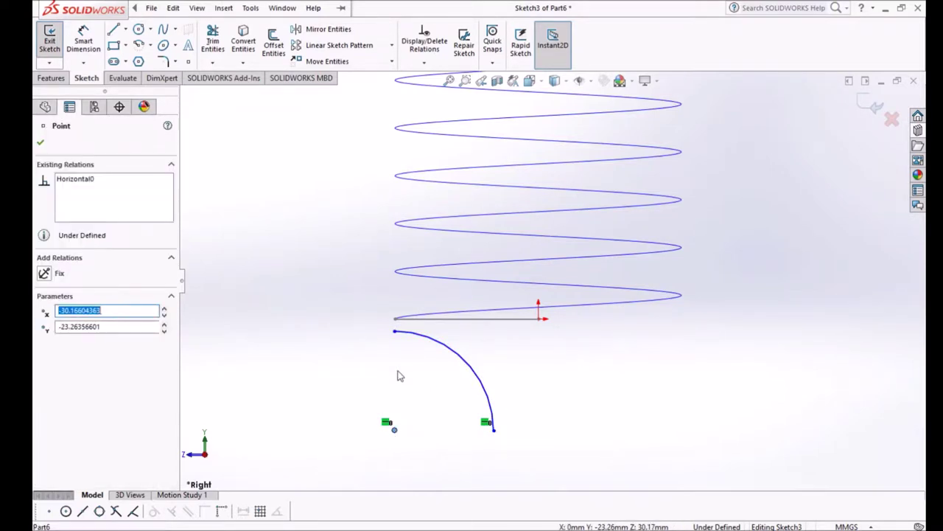
ctrl+click(395, 331)
click(444, 277)
Dimension the Right Plane arc's radius to 30 mm.
click(84, 40)
click(480, 374)
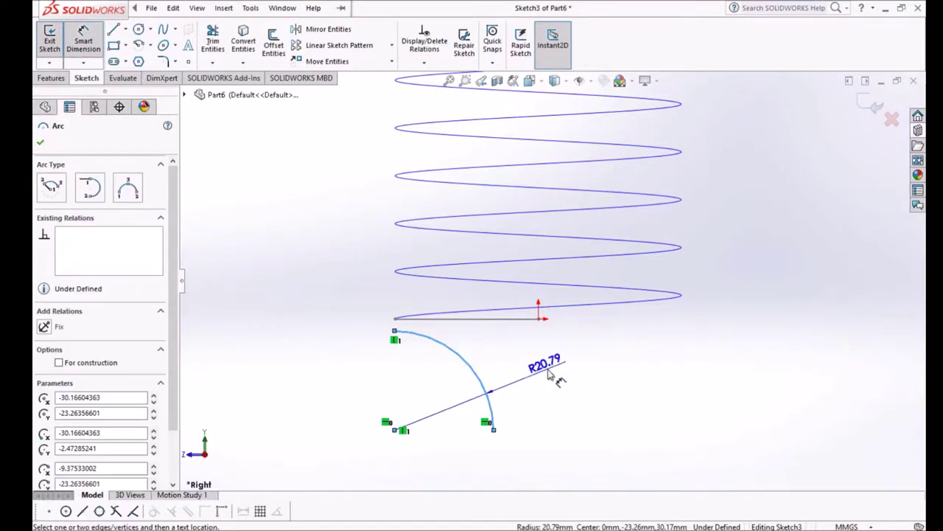
click(549, 376)
text(30)
key(Return)
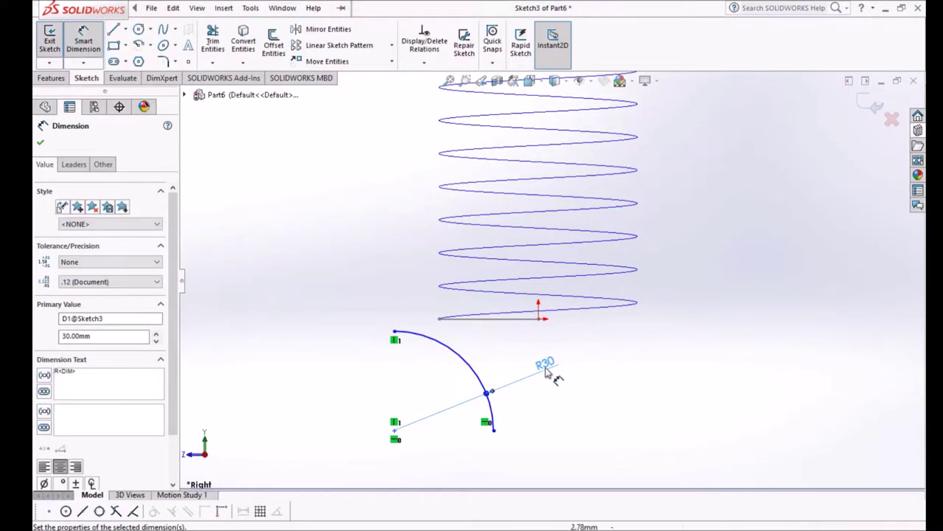
key(Escape)
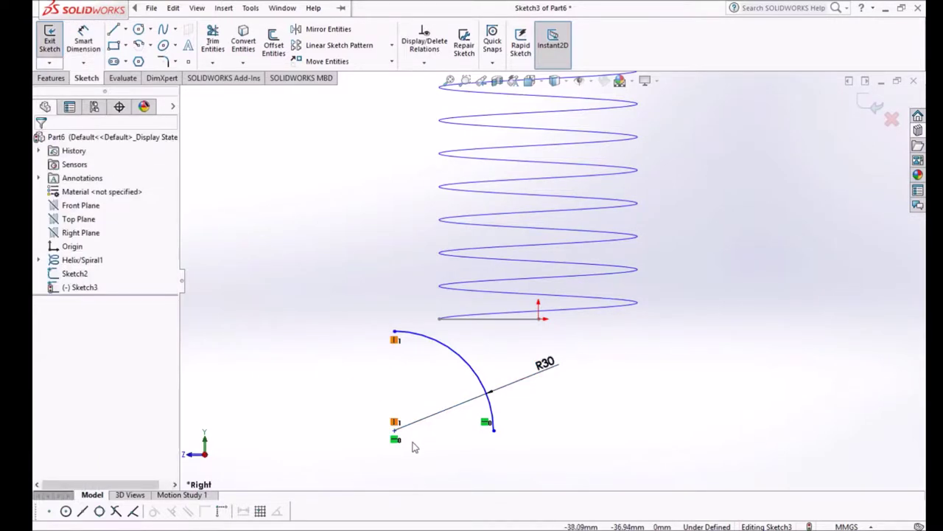
Try to align the arc's centre vertically with the origin.
click(395, 440)
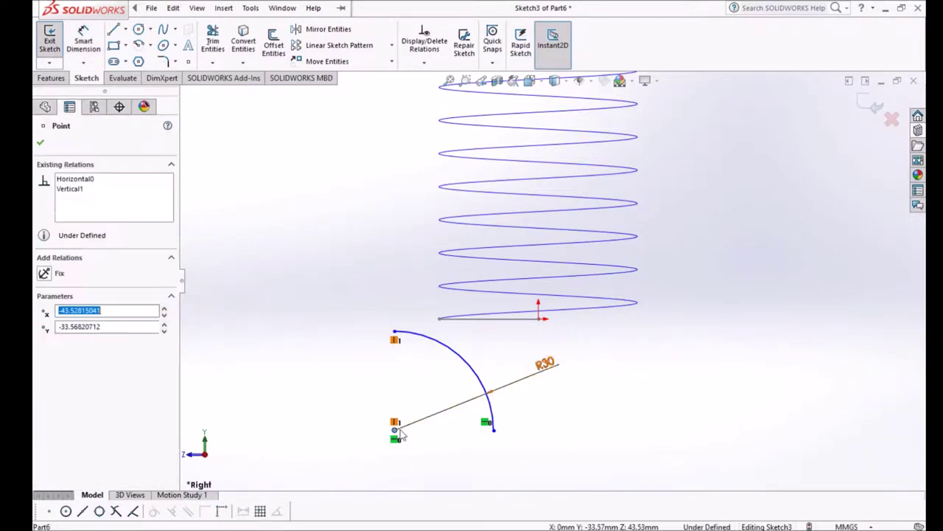
ctrl+click(542, 323)
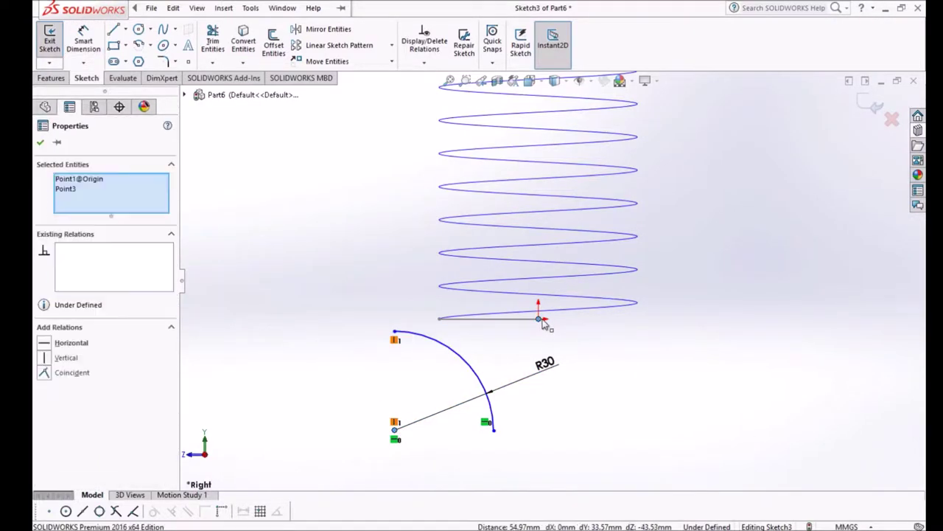
click(597, 271)
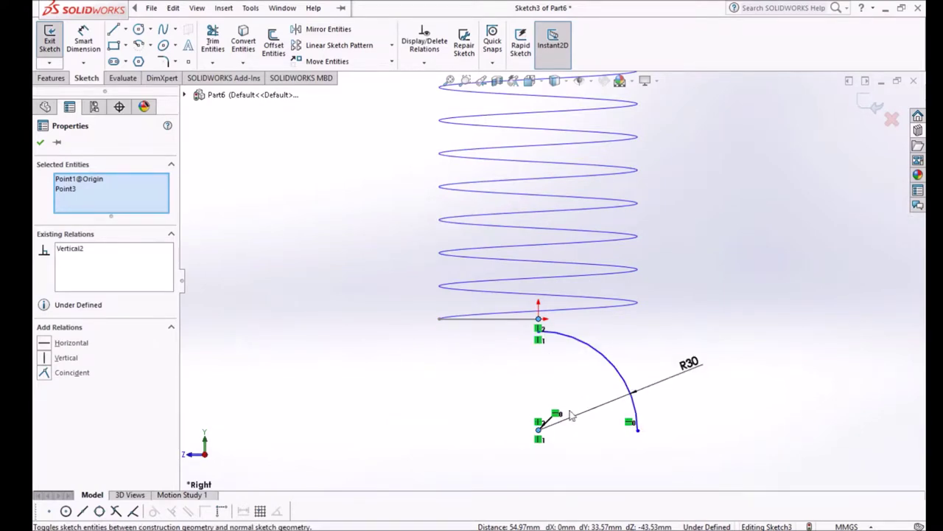
key(ctrl+z)
key(Escape)
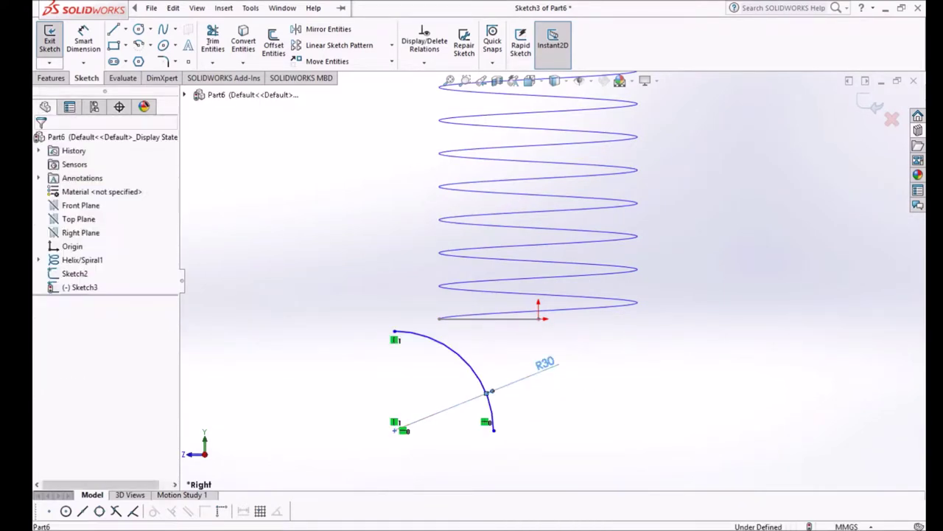
Add a vertical relation between the arc's lower endpoint and the origin.
click(494, 430)
scroll(491, 388, down, 5)
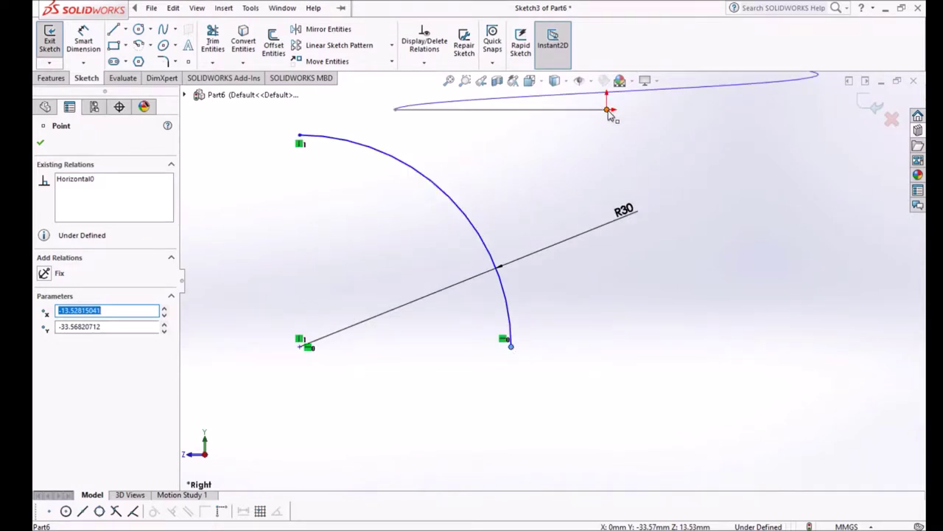
ctrl+click(608, 111)
click(660, 64)
scroll(556, 192, up, 2)
scroll(589, 145, down, 3)
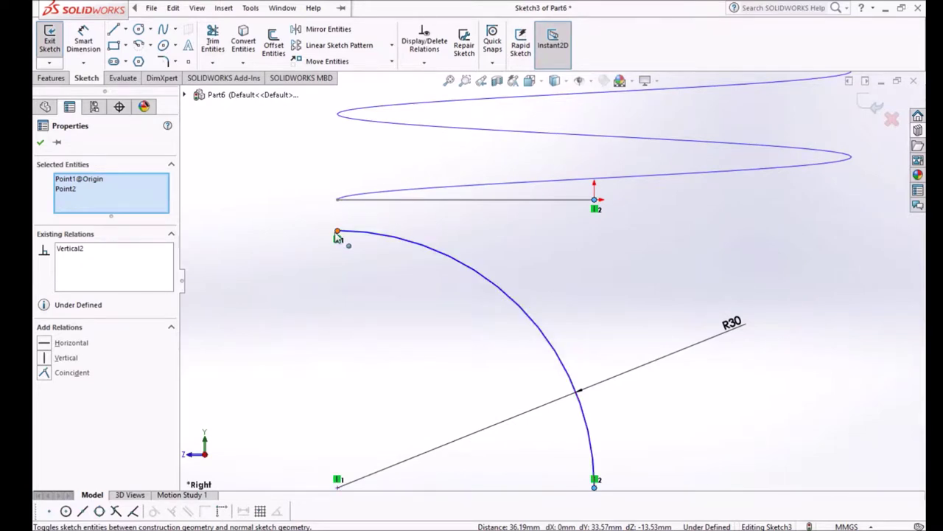
key(Escape)
Add a horizontal relation between the arc's upper endpoint and the origin, and close the sketch.
click(338, 233)
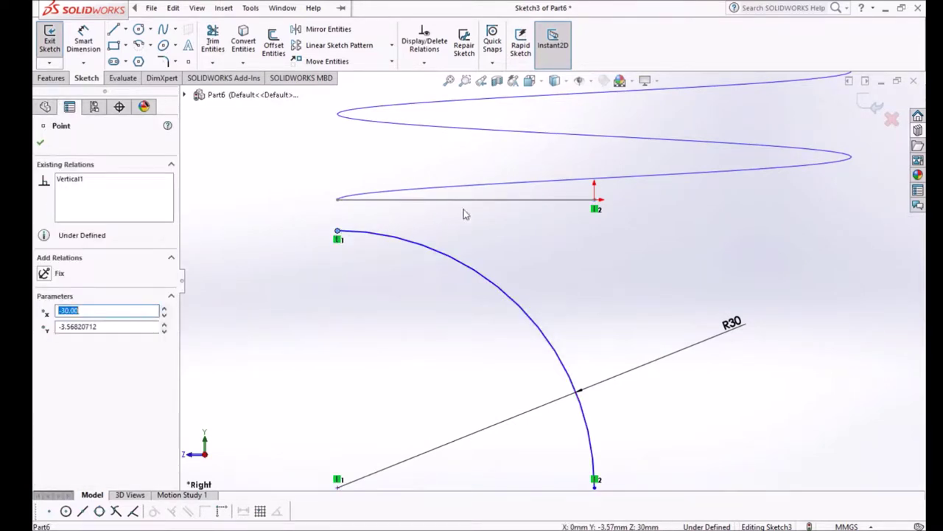
ctrl+click(594, 200)
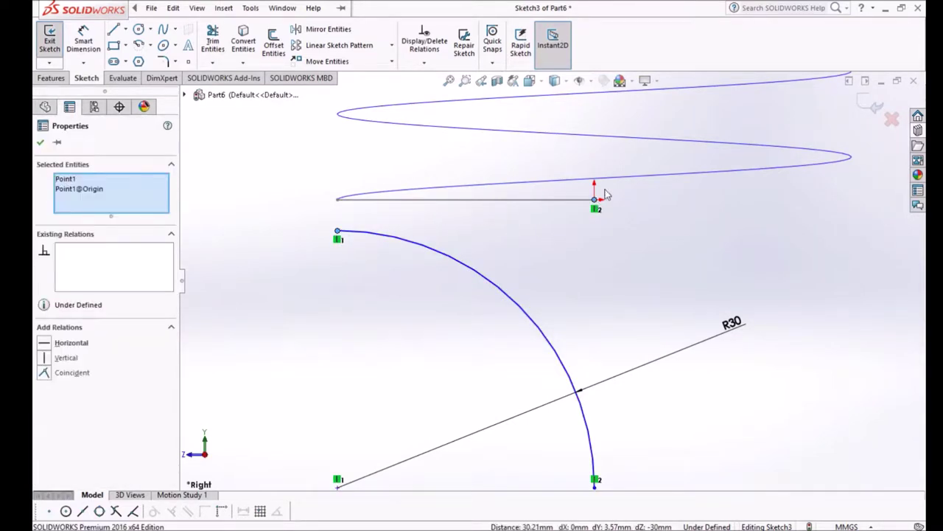
click(638, 147)
scroll(608, 288, up, 3)
key(Escape)
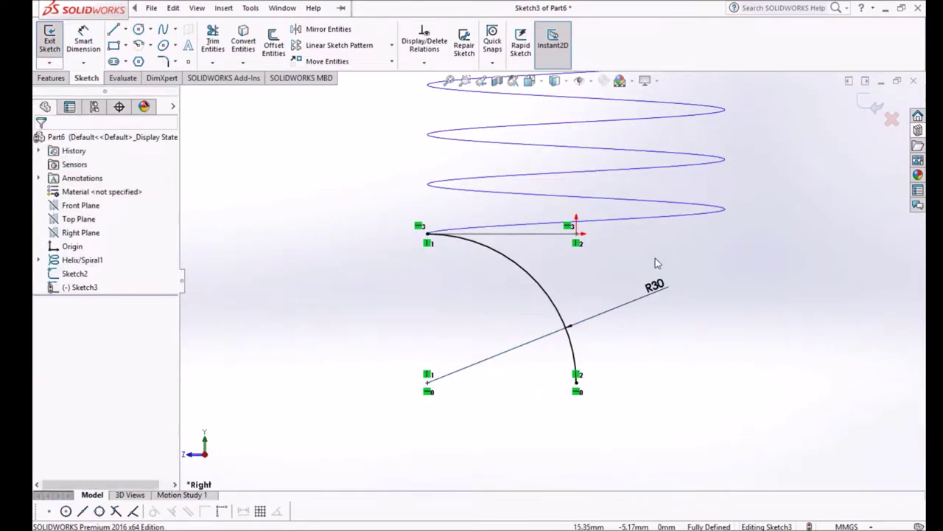
click(872, 103)
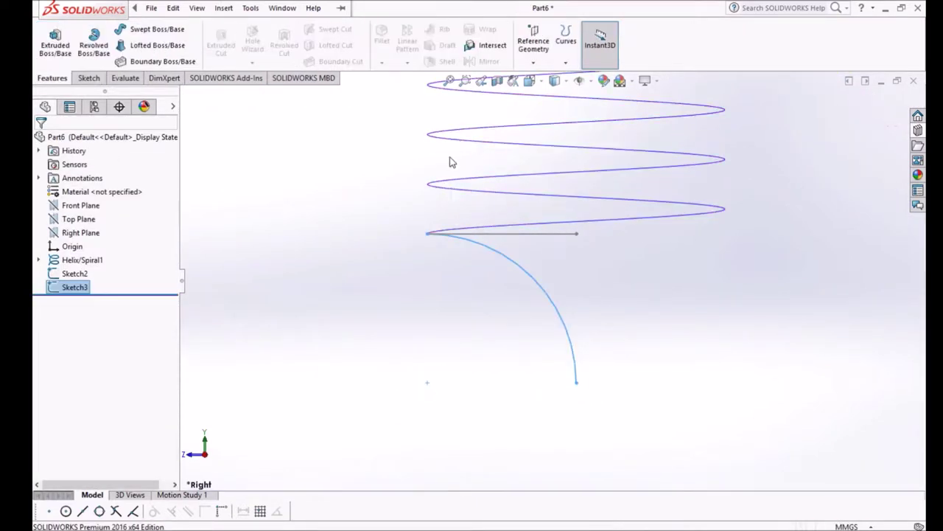
Create a sketch-on-sketch projected curve from the two quarter-arc sketches, Sketch3 and Sketch2.
click(586, 80)
middle_drag(568, 333, 597, 288)
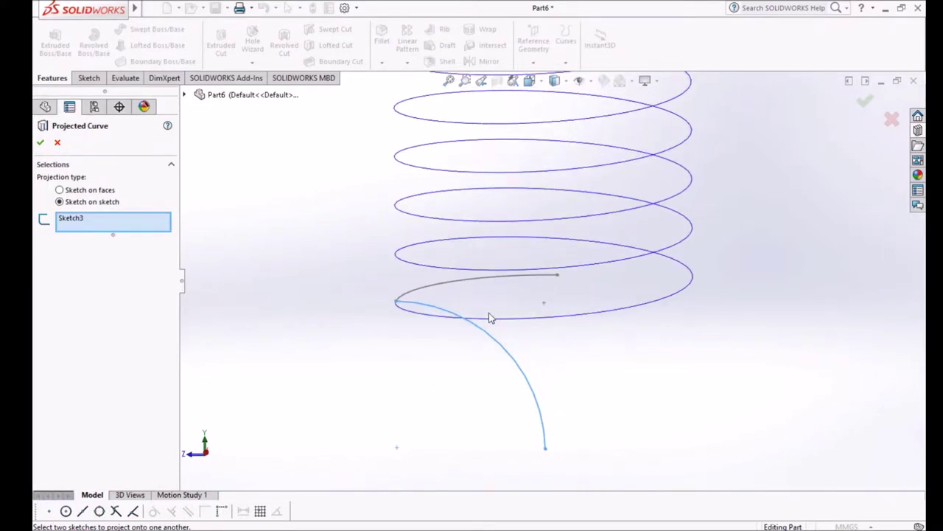
click(108, 221)
key(Delete)
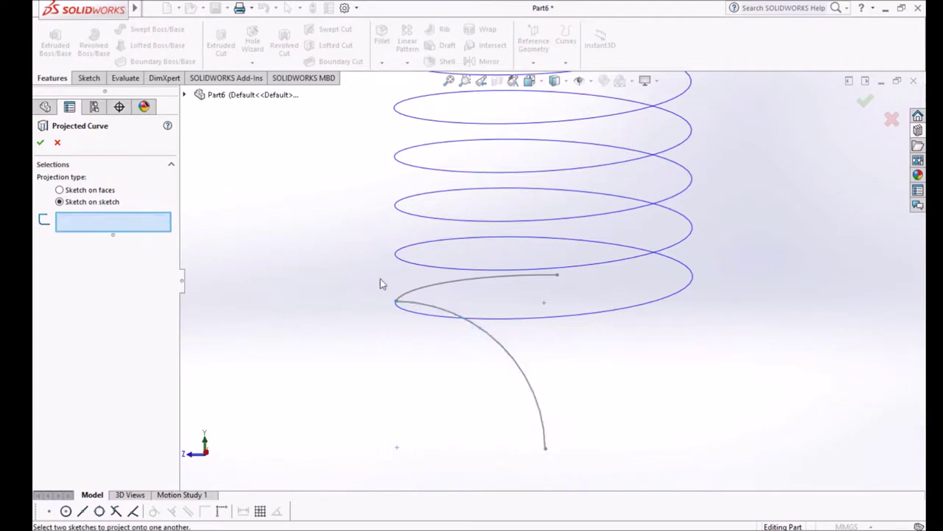
click(484, 335)
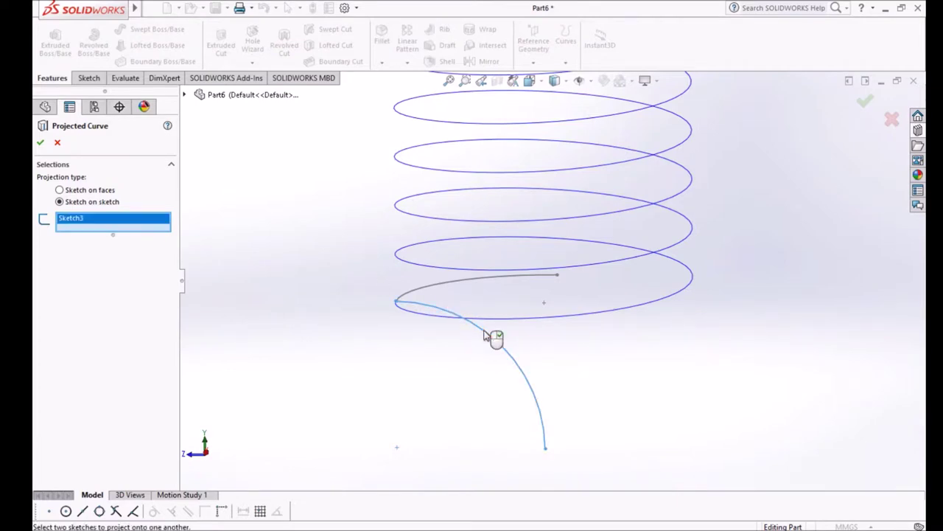
click(473, 288)
mouse_move(432, 263)
middle_down()
mouse_move(410, 291)
mouse_move(506, 278)
mouse_move(472, 256)
middle_up()
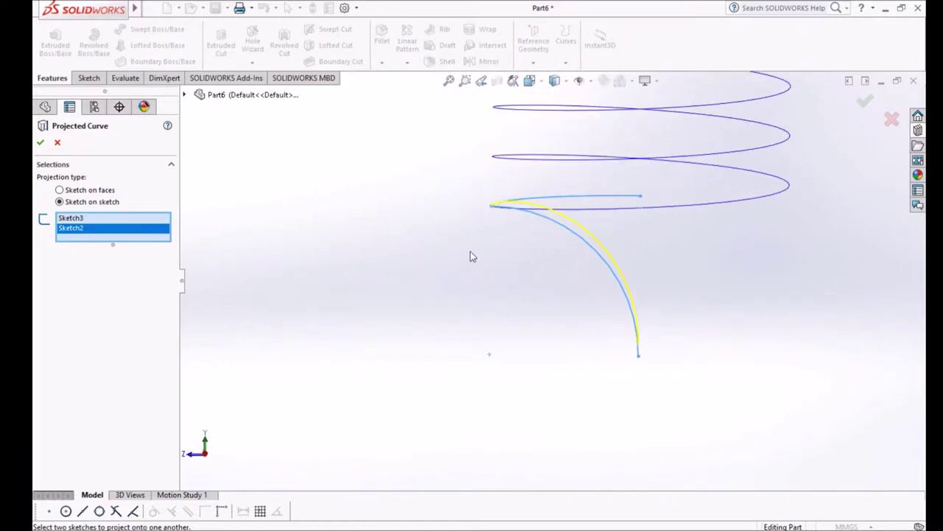
click(42, 143)
Start a sketch on the Front Plane, viewed face-on around the projected curve at the helix's lower end.
middle_drag(455, 298, 472, 352)
middle_drag(741, 423, 724, 301)
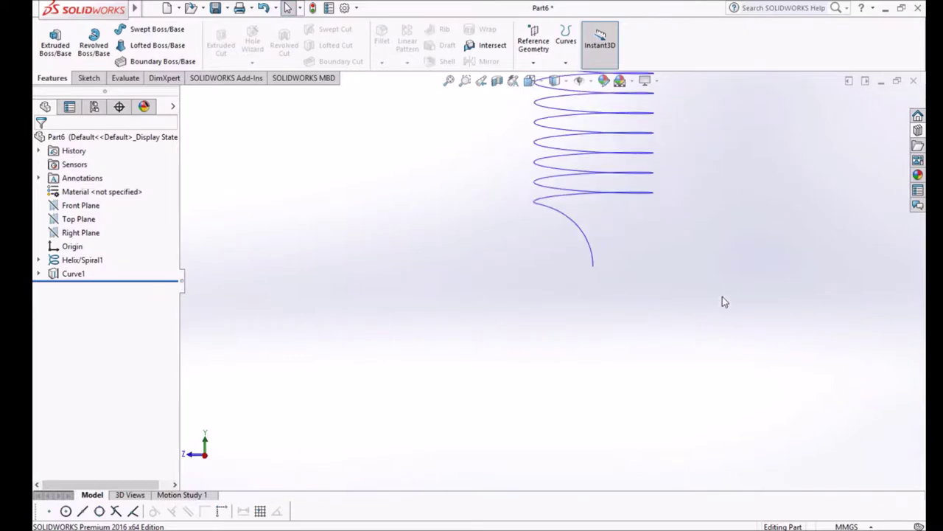
click(85, 205)
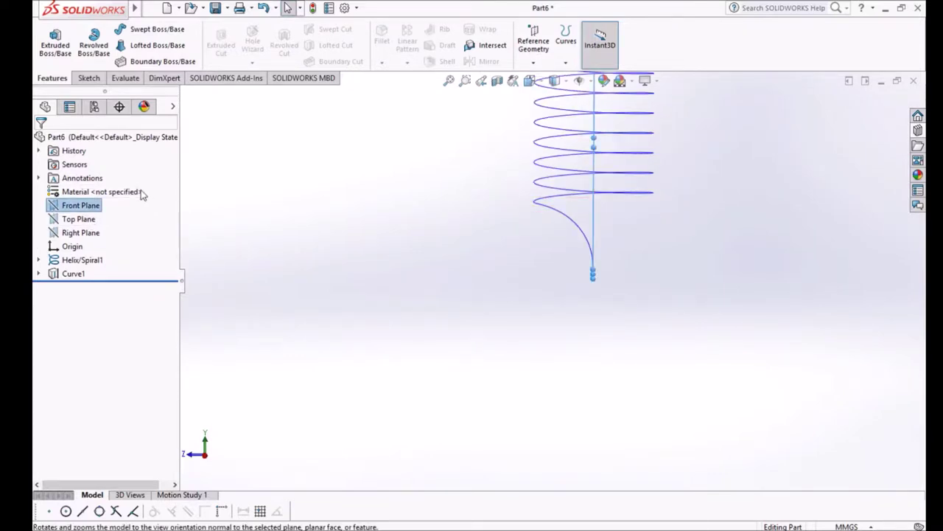
click(142, 193)
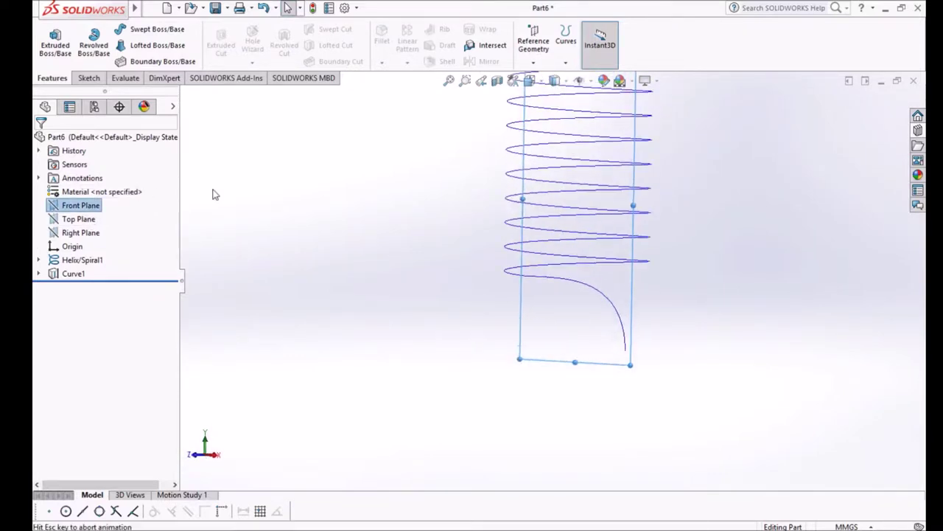
click(91, 194)
scroll(550, 347, up, 4)
scroll(550, 343, down, 4)
scroll(602, 318, down, 3)
scroll(599, 361, up, 2)
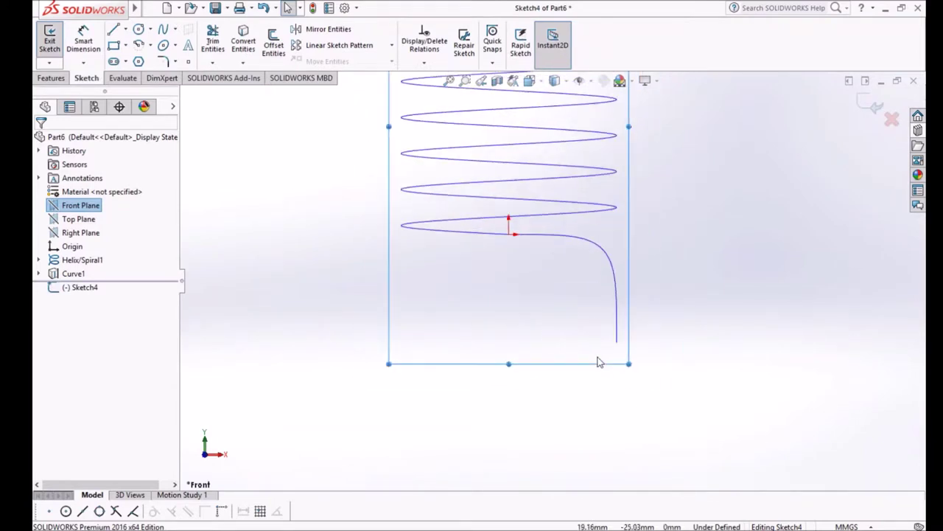
Sketch a centre-point arc of about 31 mm radius, centred about 31 mm below the origin, from near the projected curve's free end around underneath.
click(139, 45)
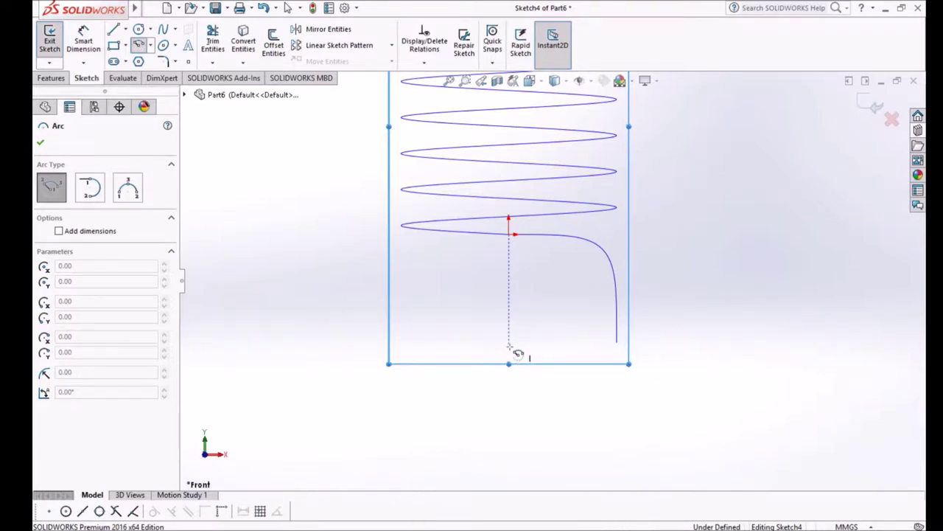
click(508, 346)
click(623, 346)
click(452, 422)
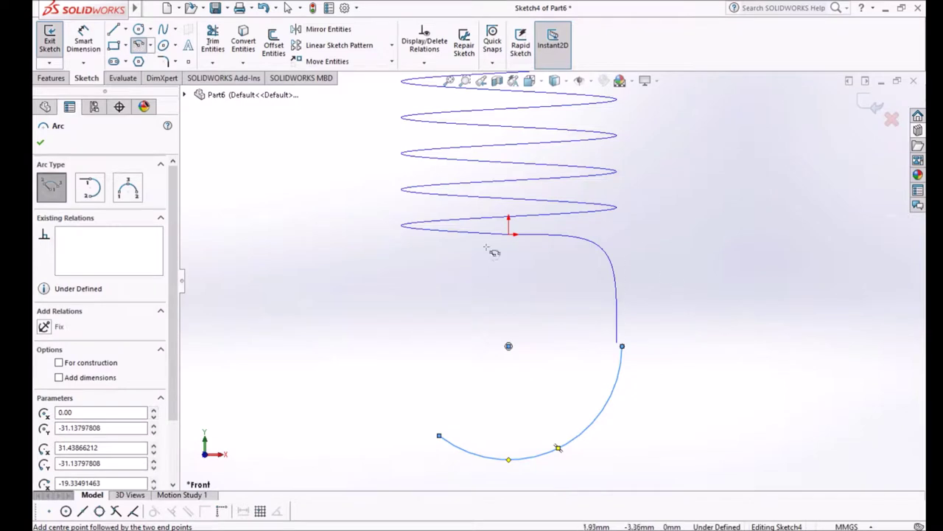
Dimension the distance between the hook arc's centre and the origin to 30 mm.
scroll(479, 297, up, 3)
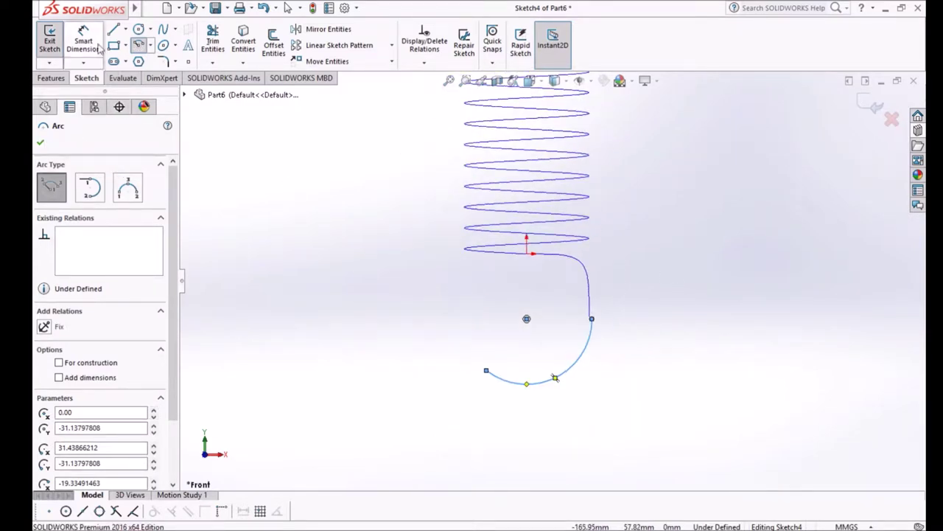
click(83, 41)
click(527, 319)
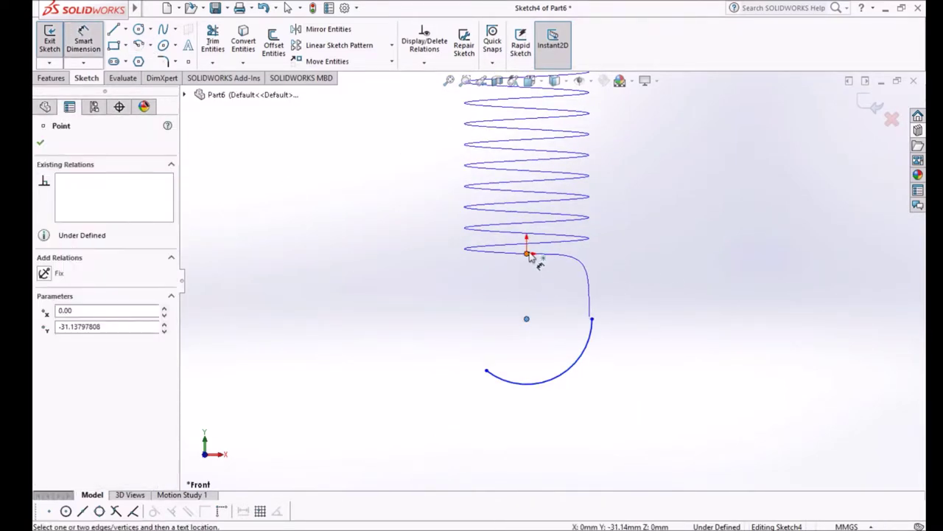
scroll(526, 320, down, 4)
scroll(538, 280, up, 2)
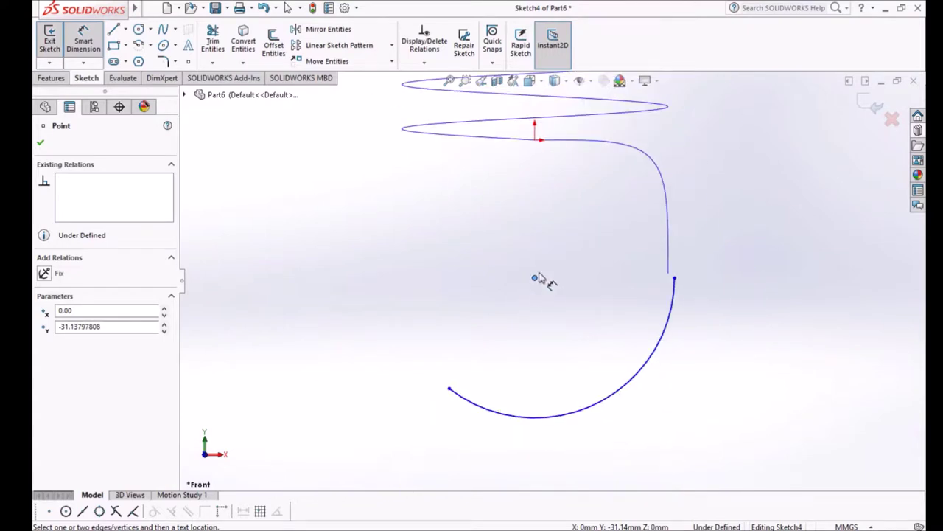
click(537, 143)
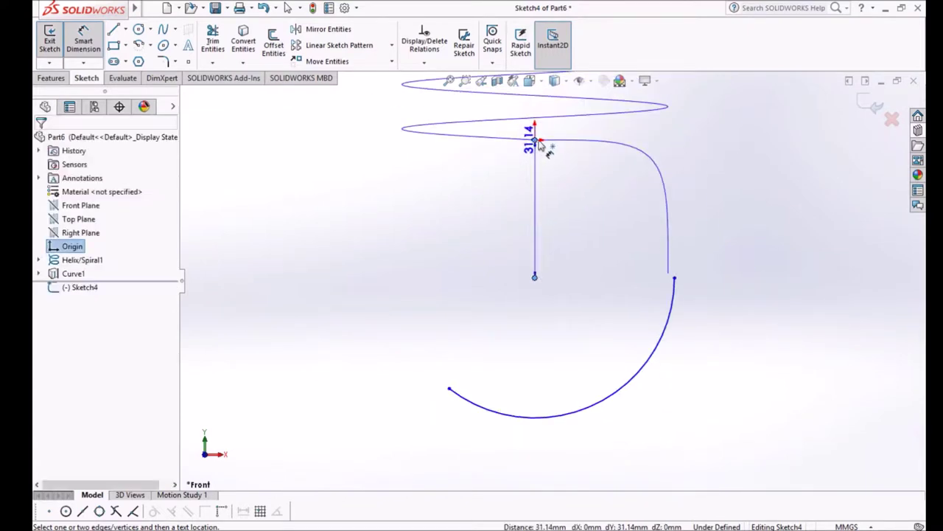
click(762, 214)
text(30)
key(Return)
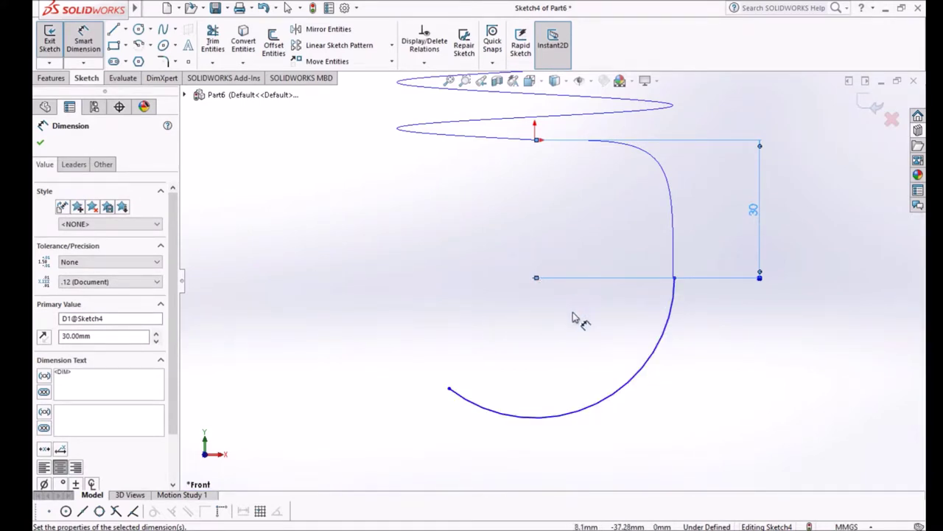
Dimension the hook arc's radius to 30 mm.
click(669, 341)
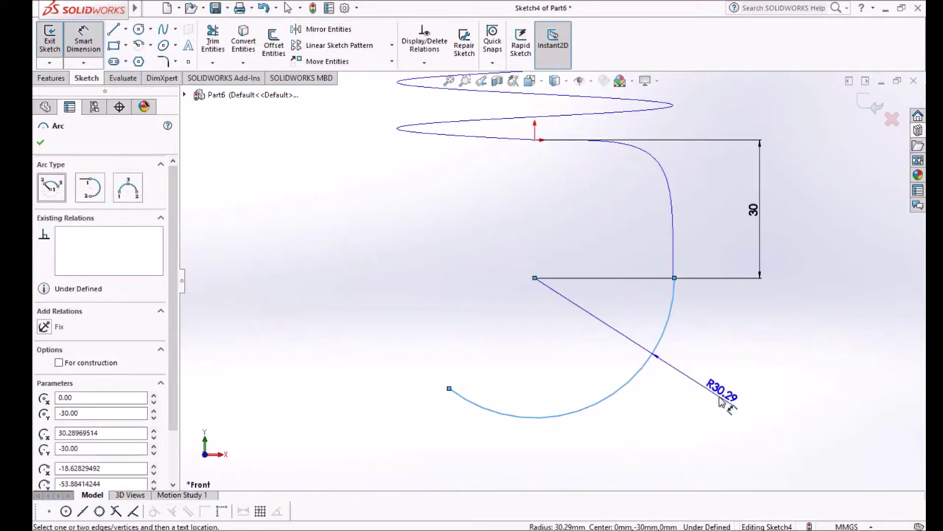
click(722, 393)
text(30)
key(Return)
key(Escape)
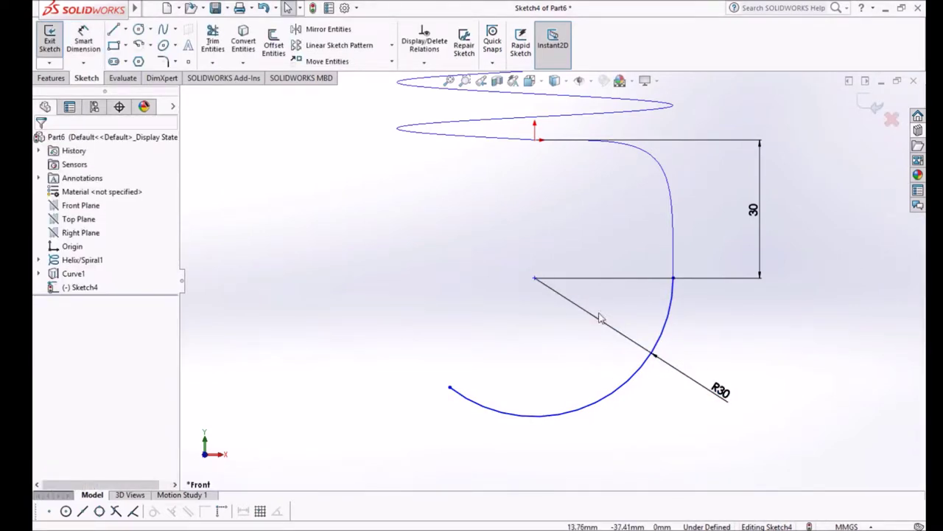
Add a vertical relation between the hook arc's centre and the origin.
click(535, 278)
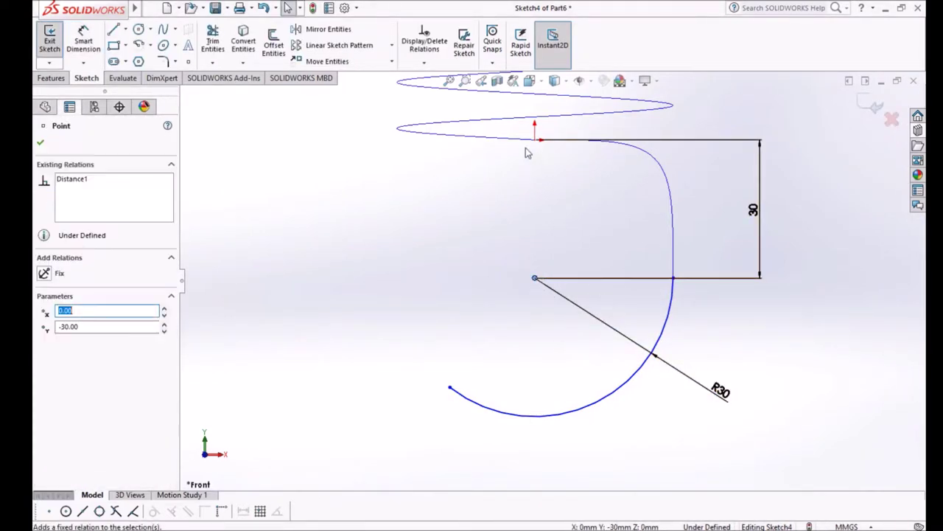
ctrl+click(535, 139)
click(587, 97)
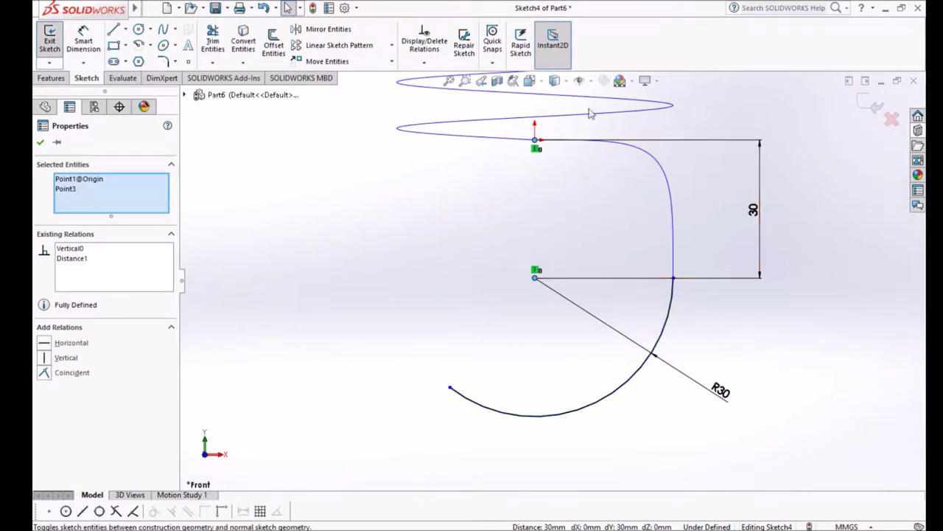
Add a horizontal relation between the hook arc's centre and its endpoint at the projected curve.
key(Escape)
click(536, 278)
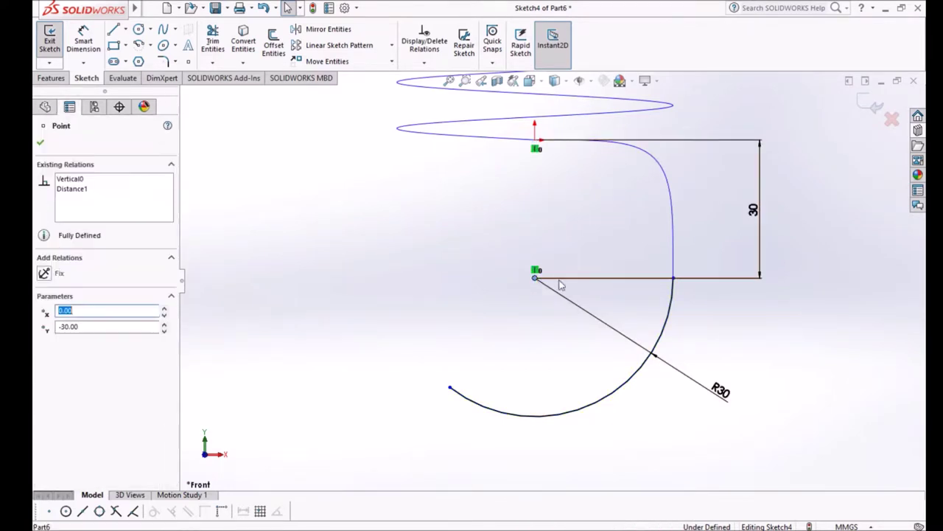
ctrl+click(673, 278)
click(712, 226)
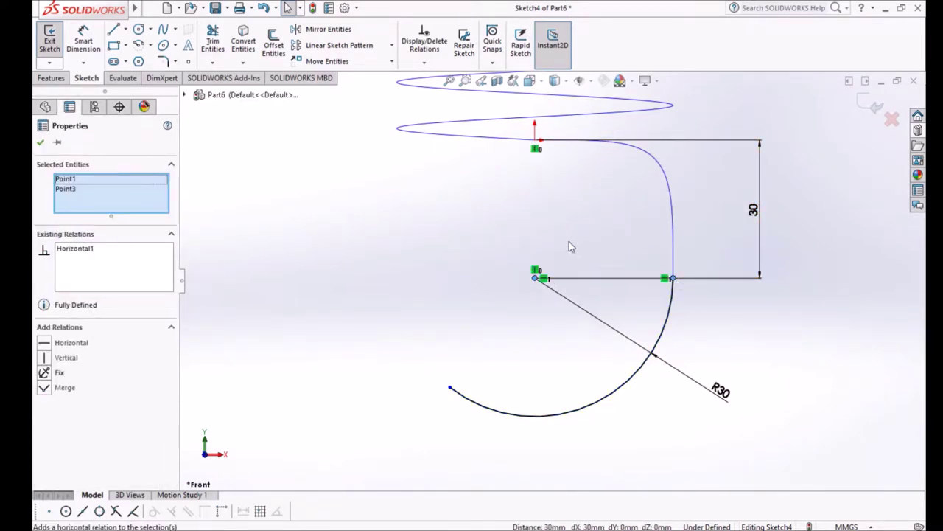
click(570, 243)
Dimension the hook arc's angular span to 150° and exit the sketch.
click(83, 46)
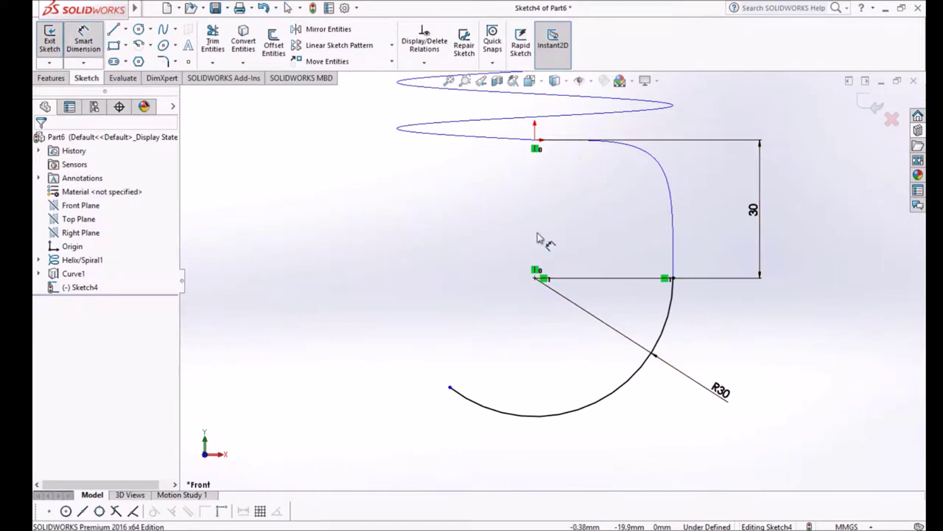
click(673, 279)
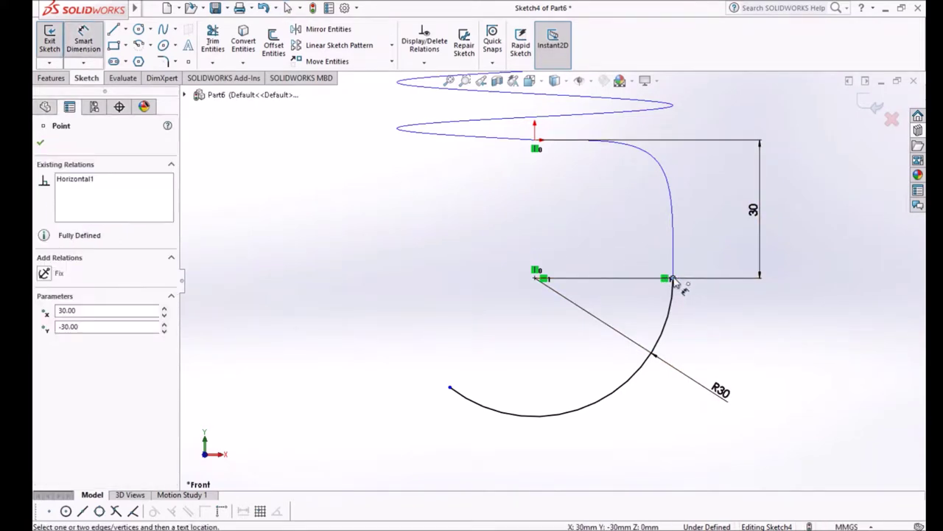
click(535, 278)
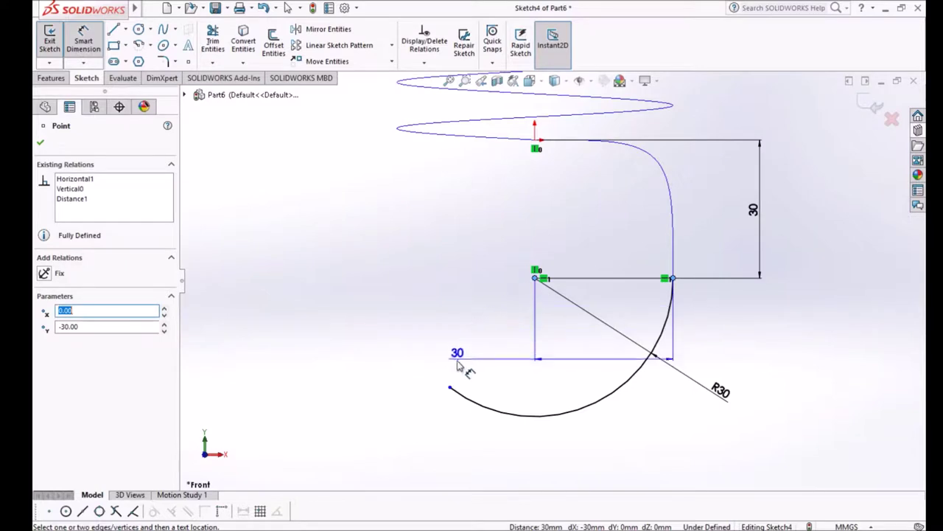
click(450, 387)
click(532, 448)
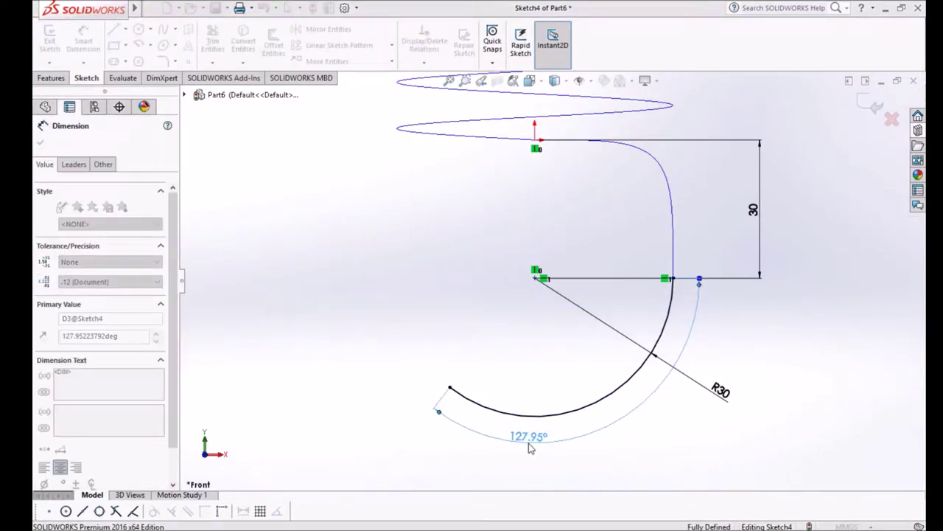
text(150)
key(Return)
scroll(477, 358, up, 6)
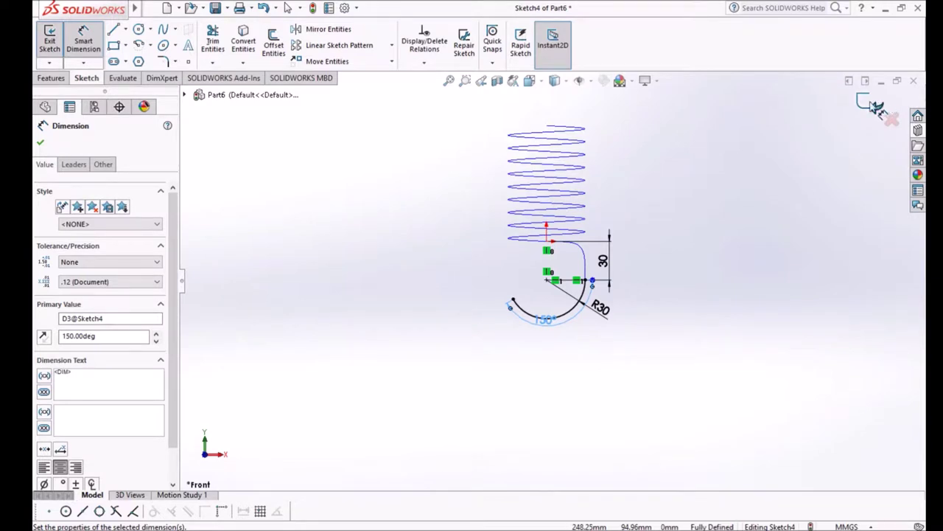
click(877, 105)
Start a new reference plane that uses the Top Plane as its first reference.
mouse_move(642, 302)
middle_down()
mouse_move(565, 267)
mouse_move(453, 244)
mouse_move(652, 244)
mouse_move(671, 232)
mouse_move(609, 204)
mouse_move(541, 224)
mouse_move(579, 218)
middle_up()
scroll(619, 200, up, 3)
scroll(541, 224, down, 8)
scroll(265, 276, up, 4)
middle_drag(402, 230, 530, 239)
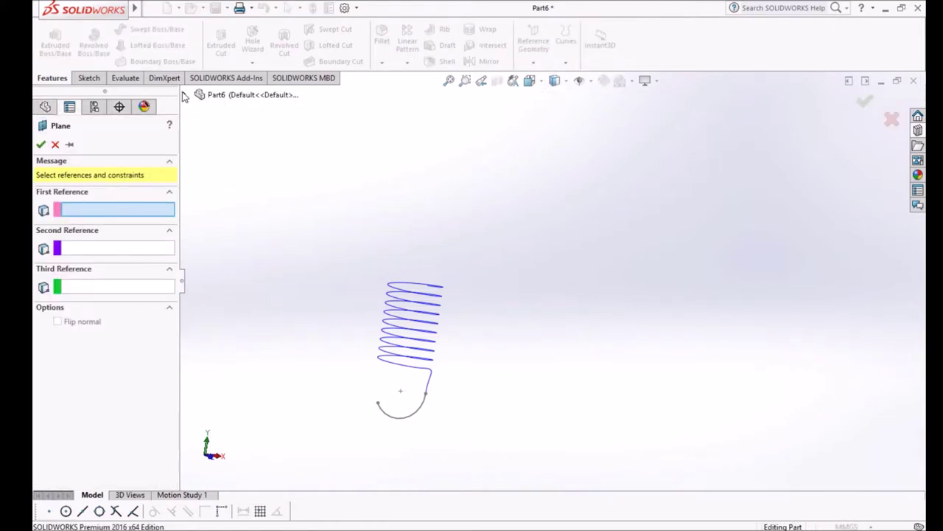
click(185, 95)
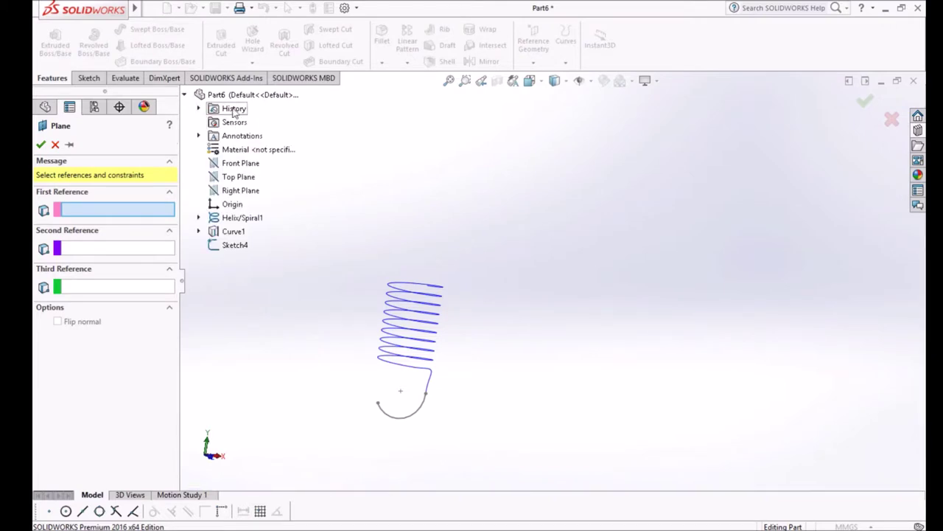
click(241, 179)
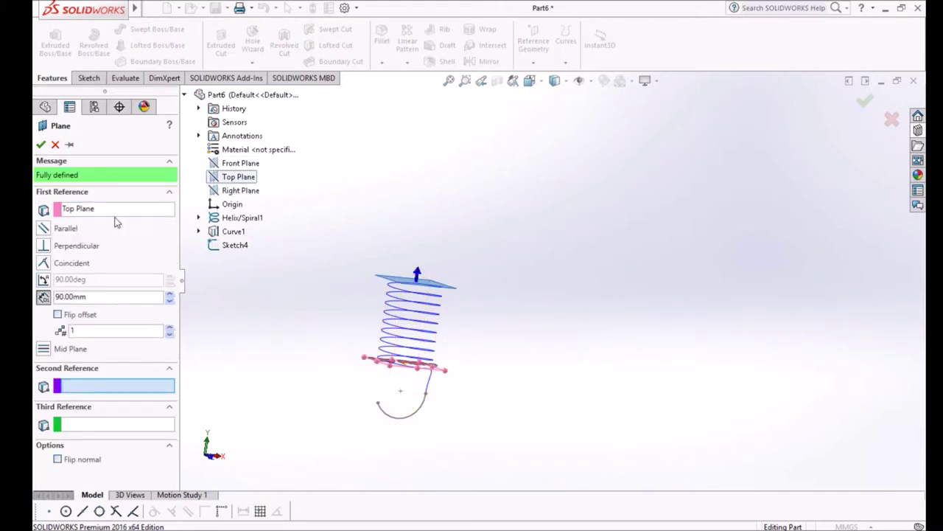
Try plane offsets of 10 mm and 20 mm along with the flipped offset direction.
scroll(344, 310, down, 3)
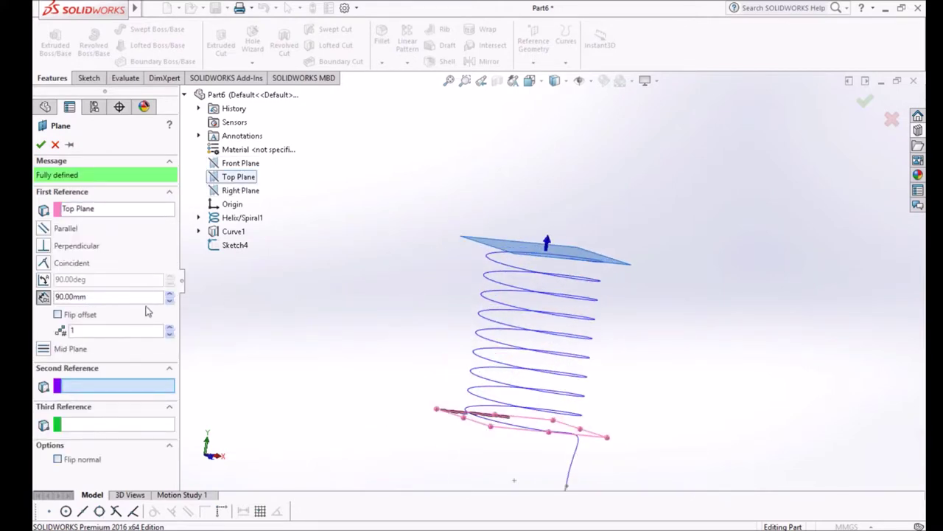
click(170, 301)
click(170, 301)
click(169, 301)
click(170, 300)
click(170, 301)
click(170, 300)
click(169, 300)
click(169, 301)
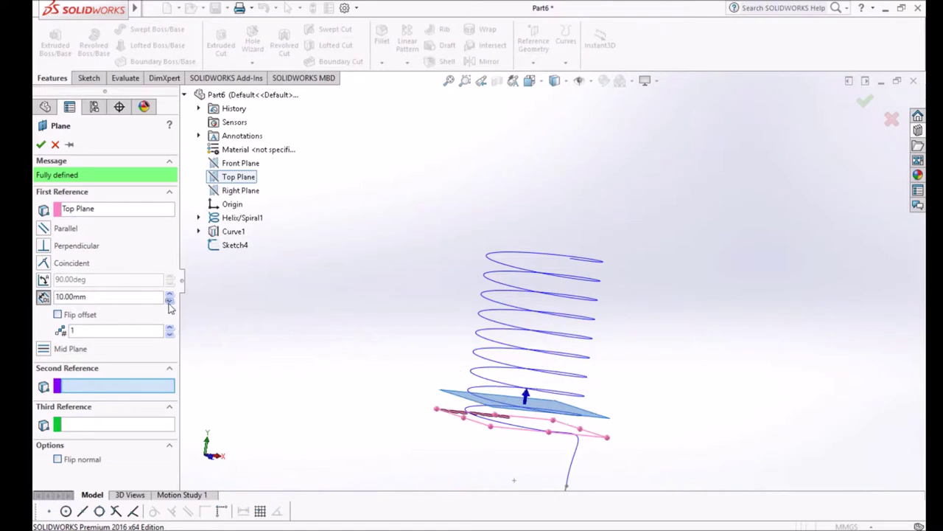
click(58, 315)
click(58, 315)
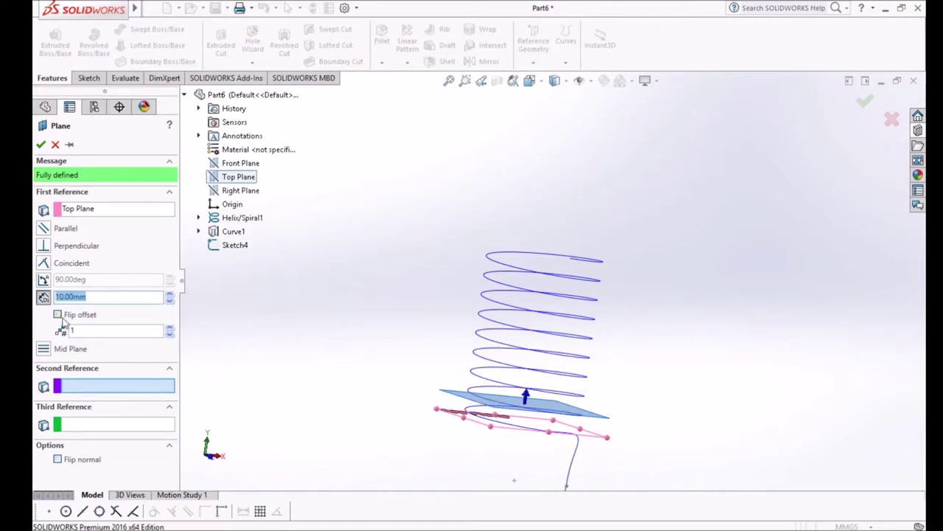
click(61, 315)
click(64, 318)
click(168, 295)
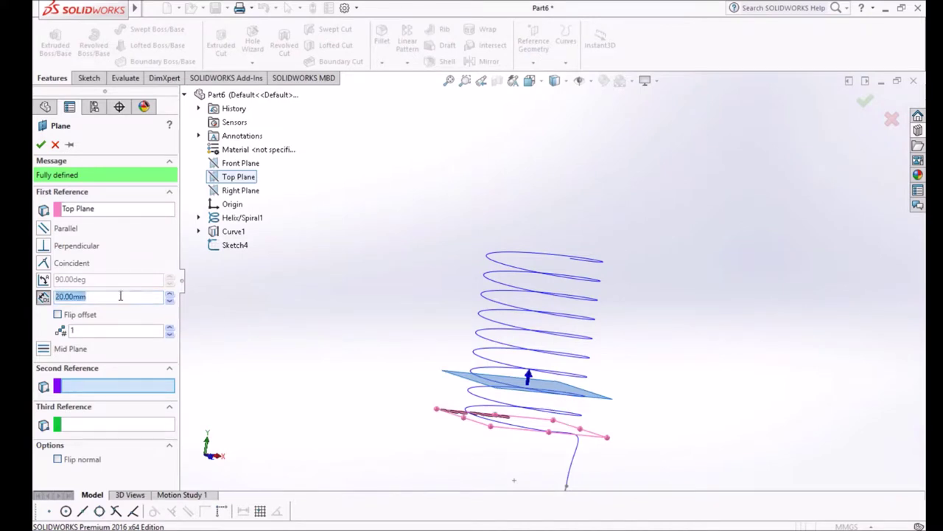
Set the plane's offset from the Top Plane to 90 mm and create it.
text(90)
key(Return)
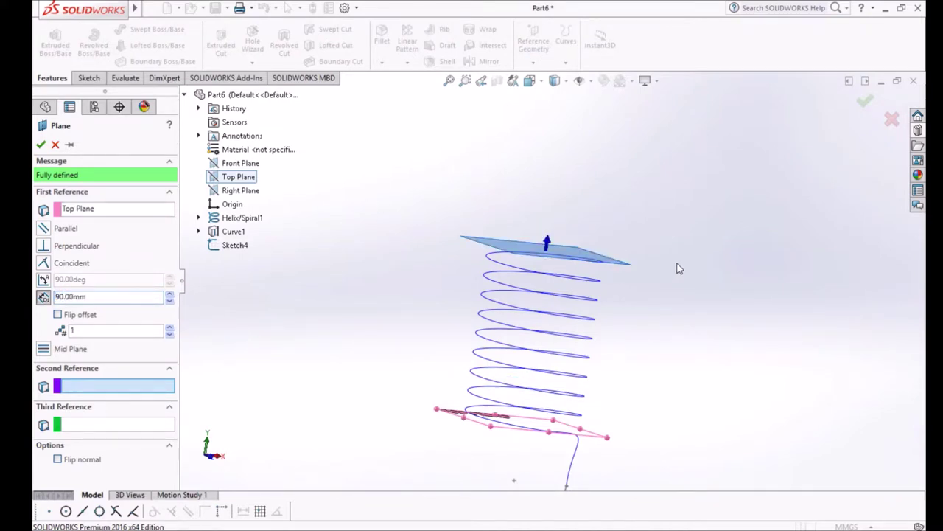
middle_drag(669, 272, 479, 221)
click(41, 145)
Open a new sketch on the offset plane at the helix's upper end, viewed normal to the plane.
middle_drag(729, 253, 603, 254)
click(603, 254)
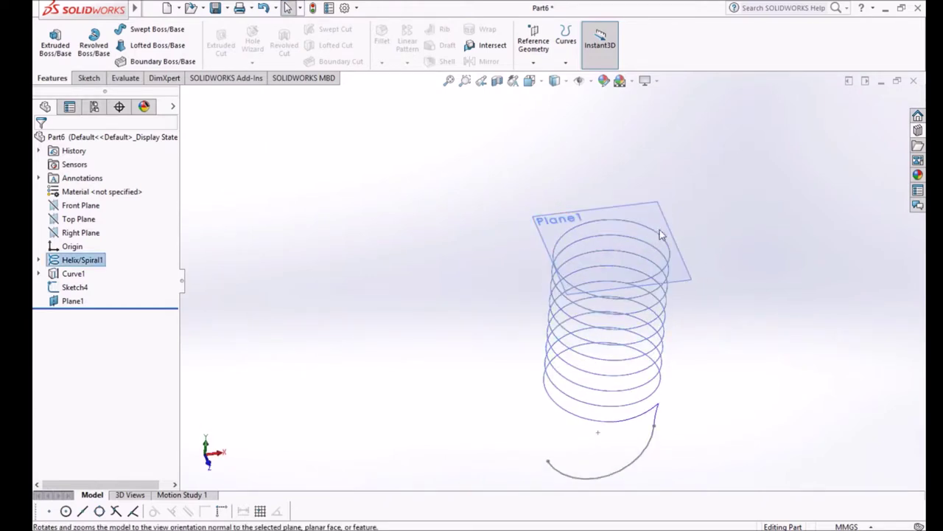
click(547, 156)
middle_drag(547, 155, 632, 186)
click(609, 216)
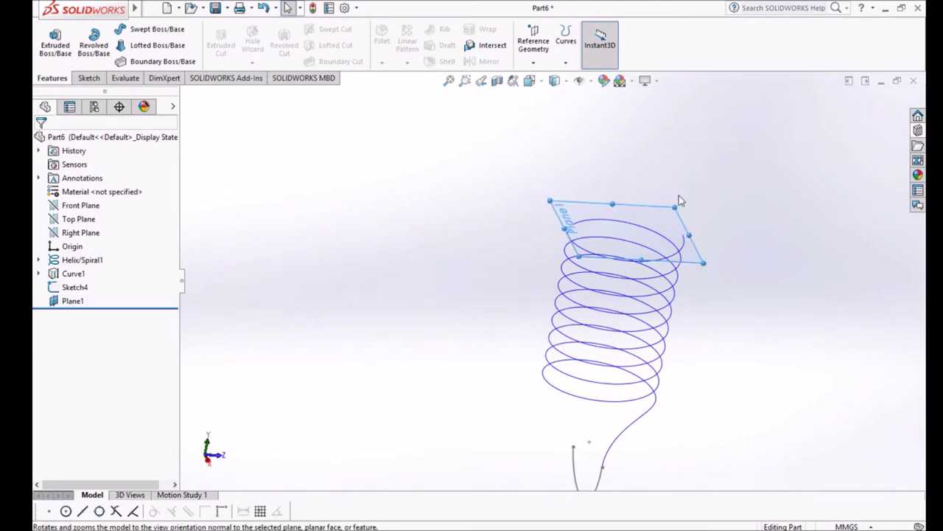
click(632, 200)
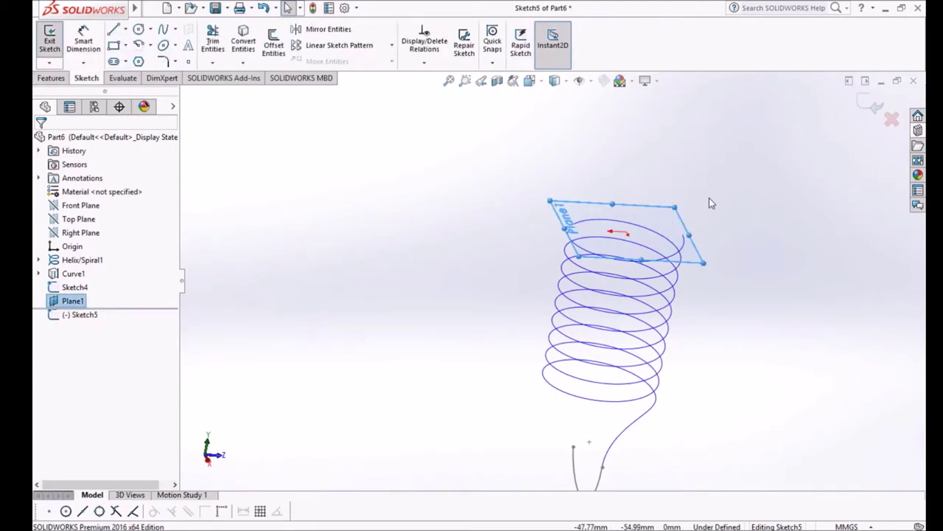
scroll(709, 197, down, 6)
middle_drag(549, 271, 525, 334)
scroll(525, 333, up, 4)
click(527, 298)
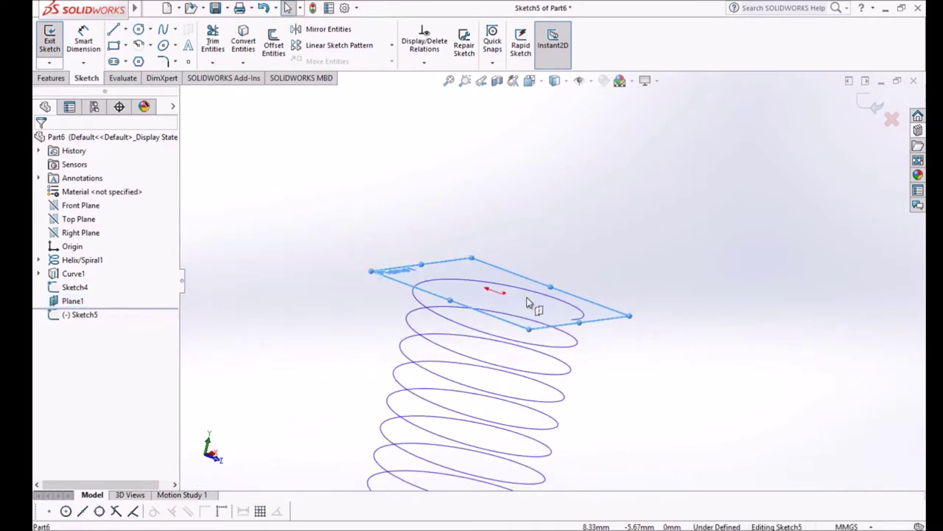
click(72, 301)
click(124, 288)
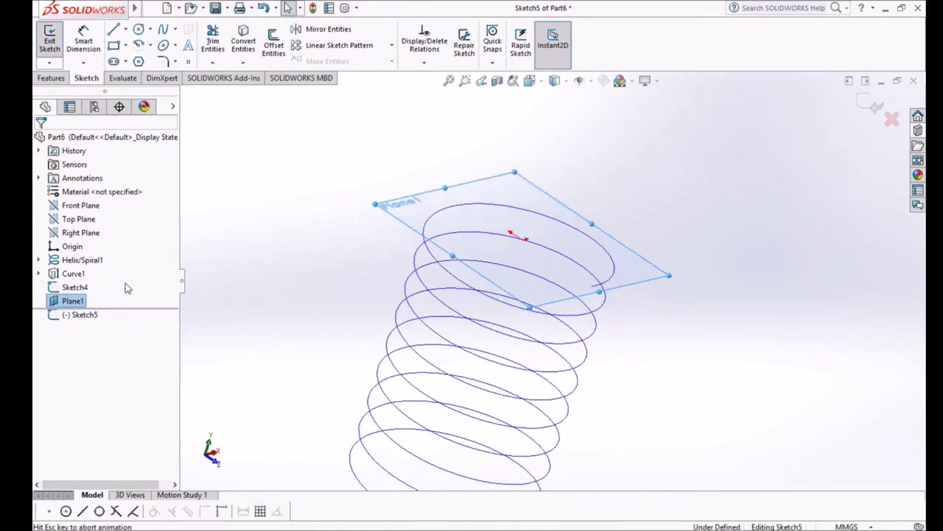
click(140, 45)
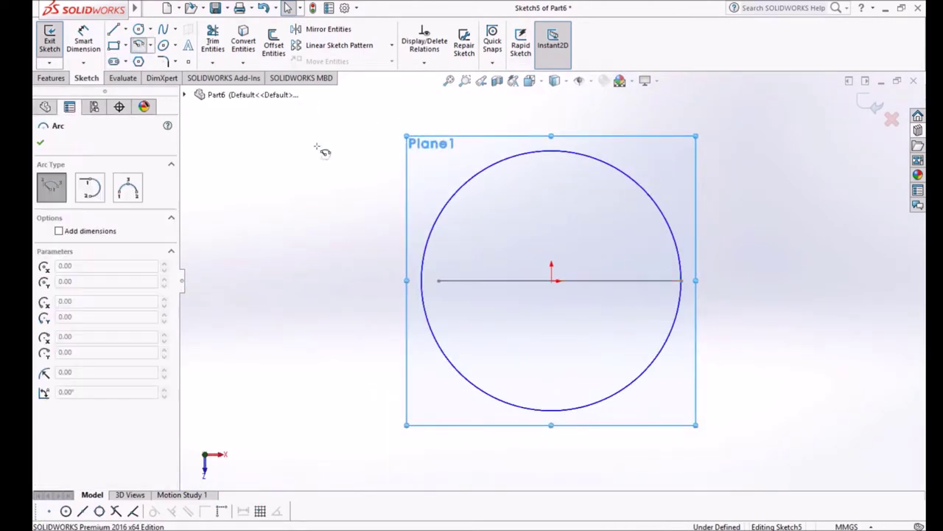
click(552, 282)
middle_drag(571, 411, 554, 318)
middle_drag(580, 234, 592, 351)
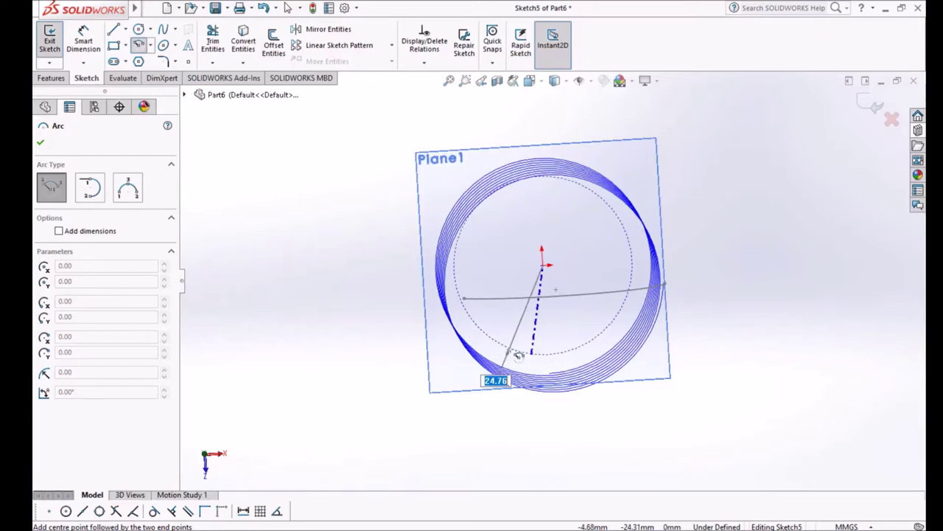
key(Escape)
Sketch a centre-point arc of about 31 mm radius centred on the origin, just outside the helix's lower-left quarter.
click(72, 305)
click(122, 296)
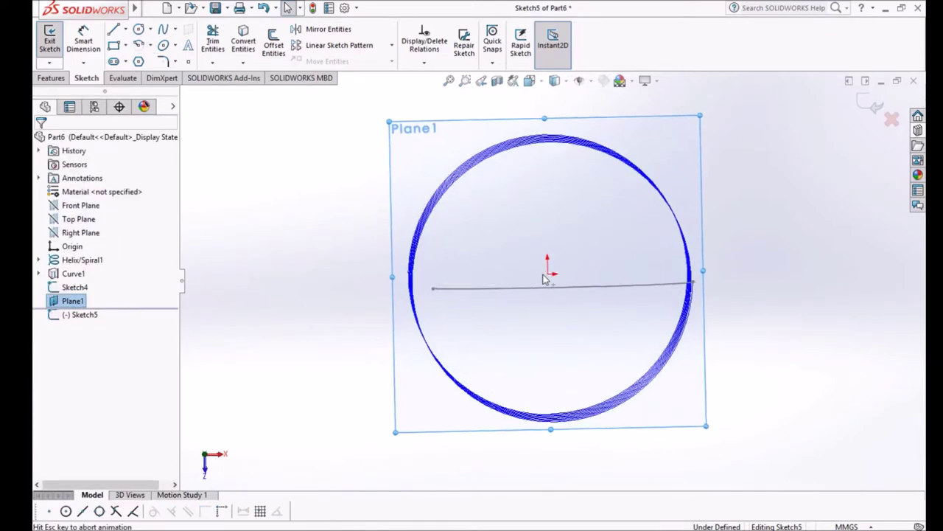
click(139, 45)
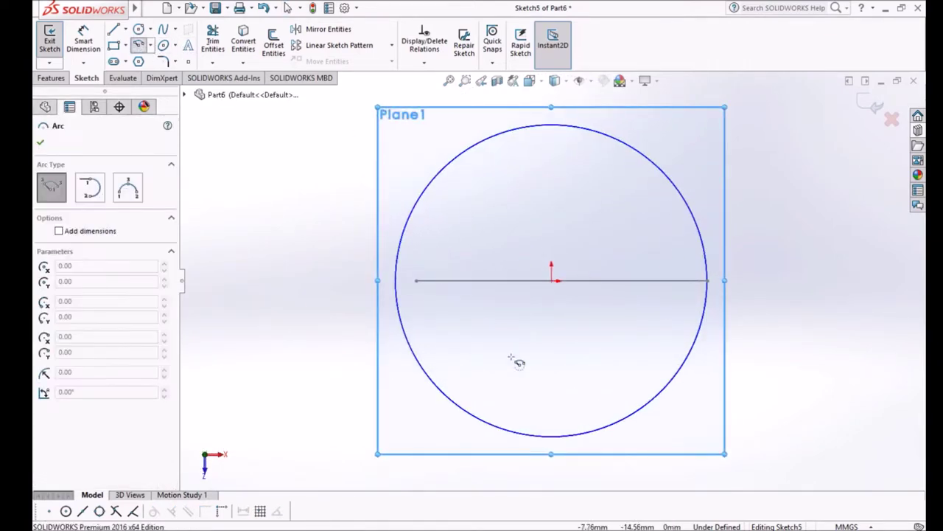
click(554, 283)
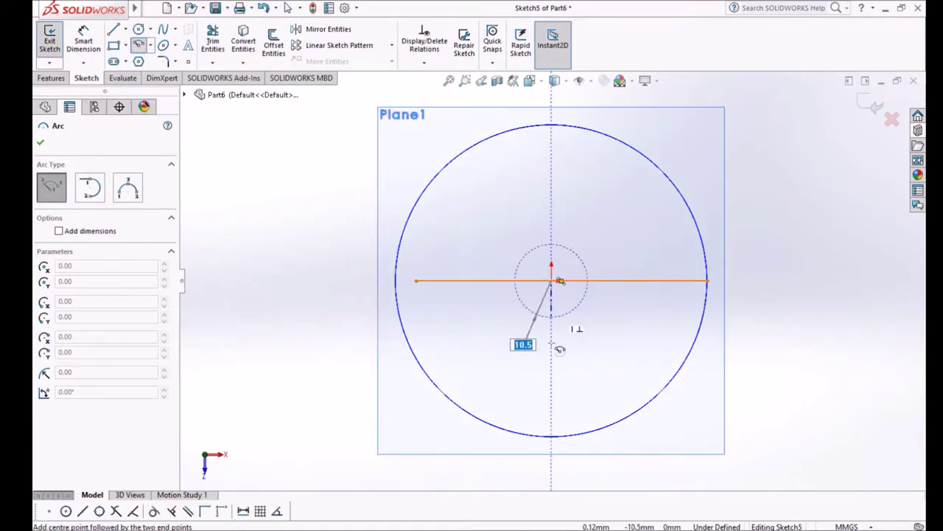
click(546, 441)
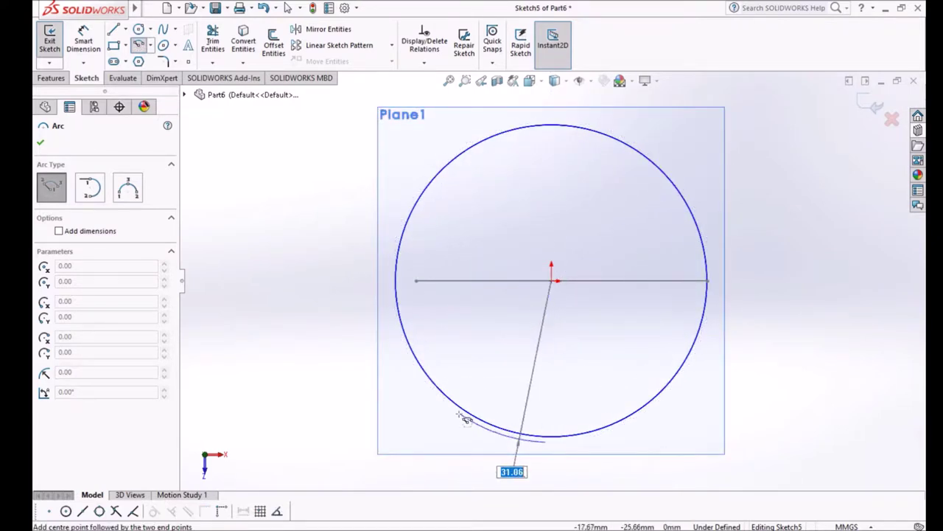
click(391, 291)
Dimension the quarter arc's radius to 30 mm.
click(83, 41)
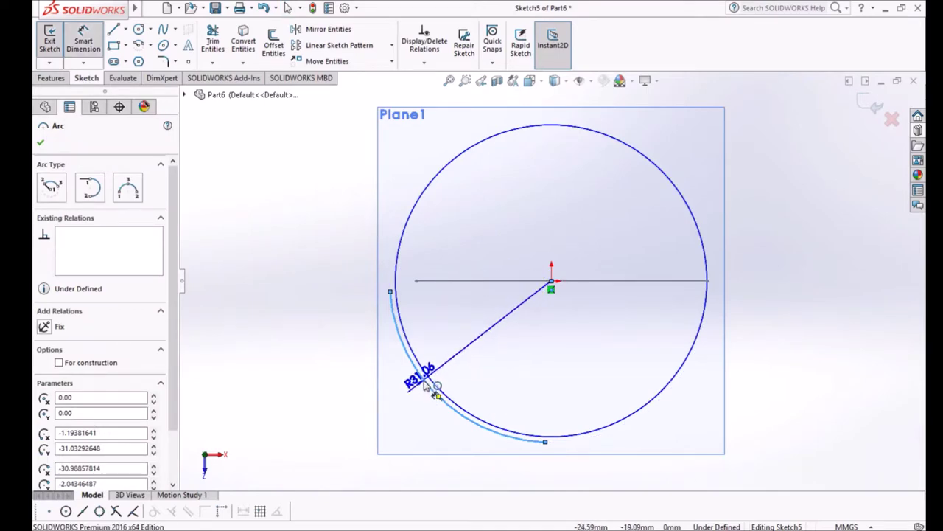
key(Escape)
click(637, 302)
right_drag(635, 297, 609, 247)
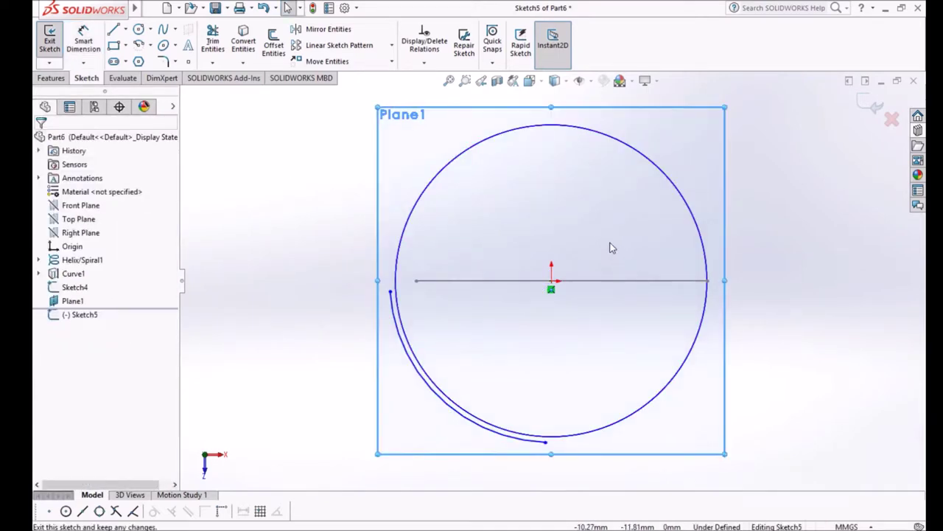
click(435, 389)
click(393, 407)
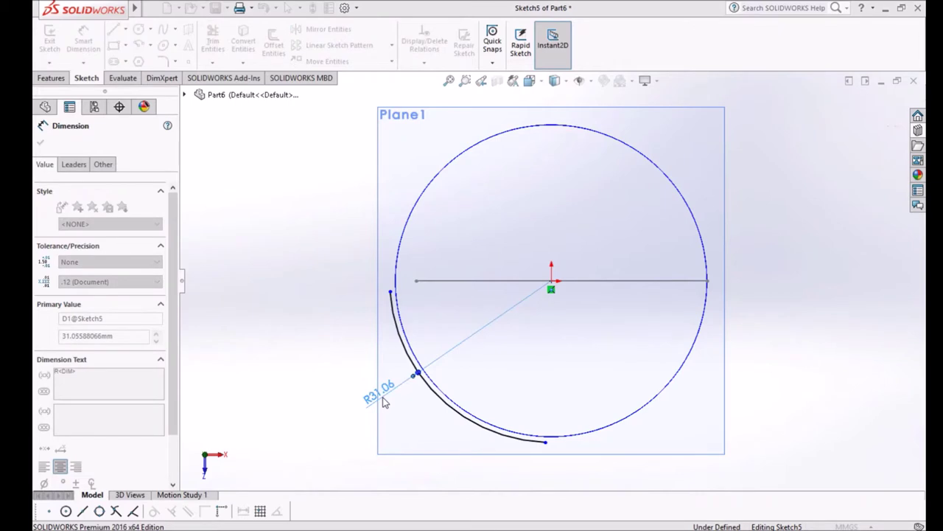
text(30)
key(Return)
key(Escape)
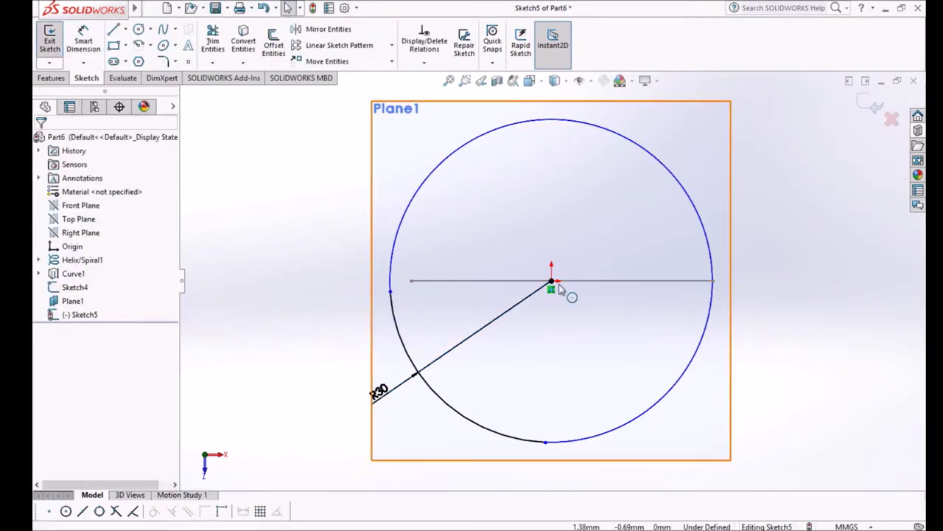
Add a horizontal relation between the quarter arc's left endpoint and its centre.
click(391, 291)
ctrl+click(391, 292)
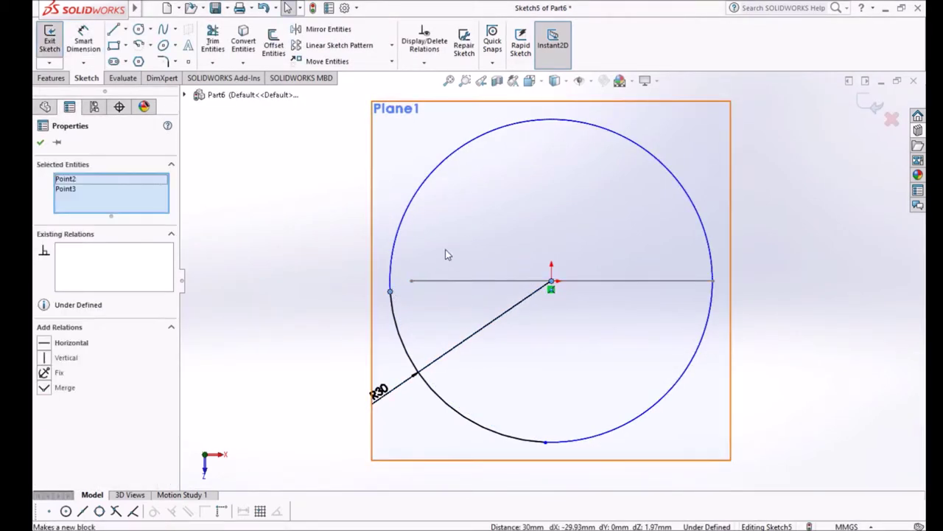
click(429, 239)
click(547, 346)
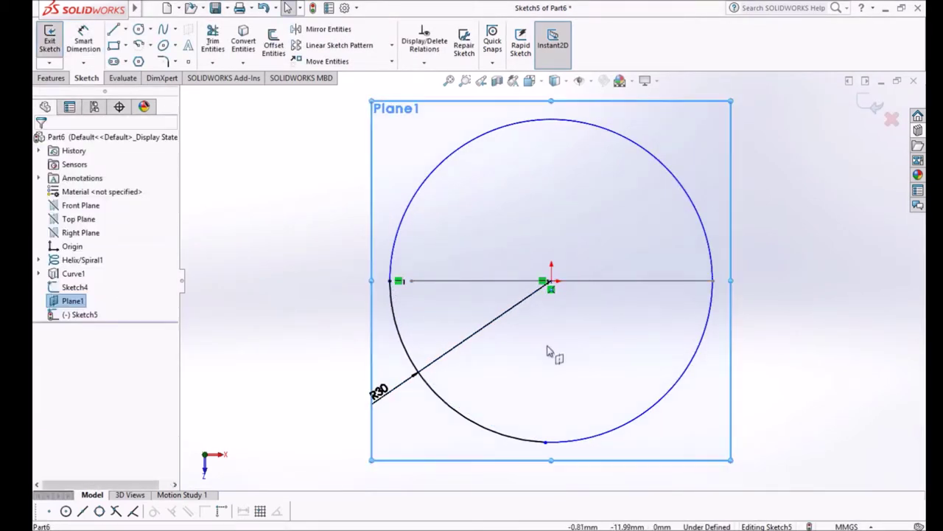
Add a vertical relation between the quarter arc's lower endpoint and its centre, and exit the sketch.
click(546, 442)
click(552, 283)
ctrl+click(553, 286)
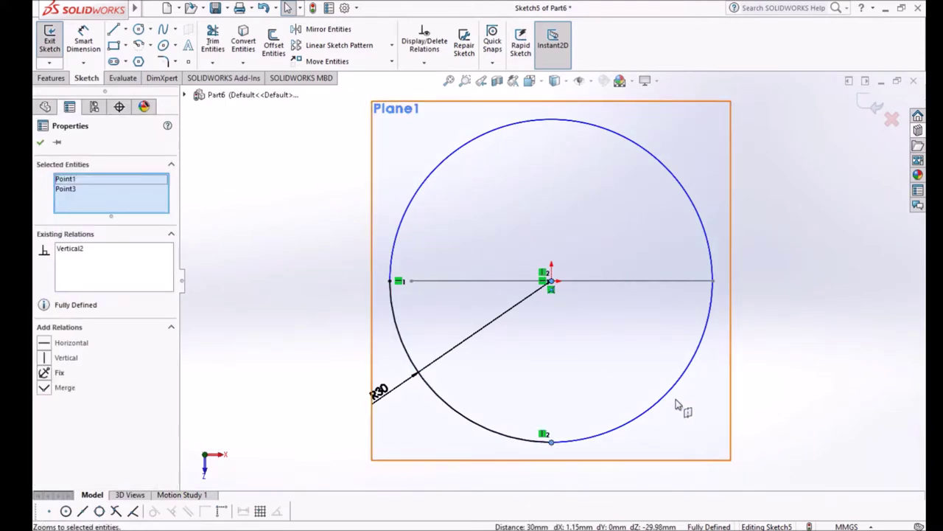
click(821, 404)
key(f)
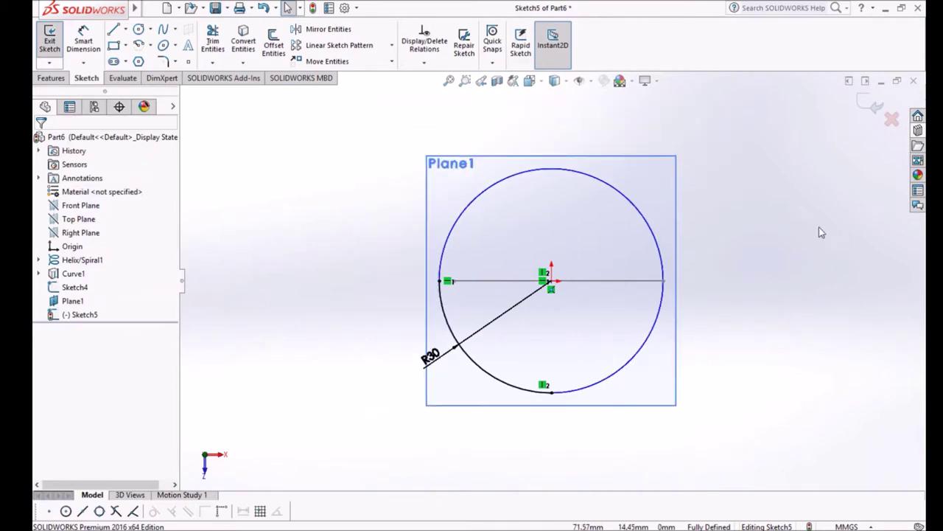
click(869, 102)
Orient the view normal to the Right Plane and hide the reference plane at the helix's upper end.
click(83, 233)
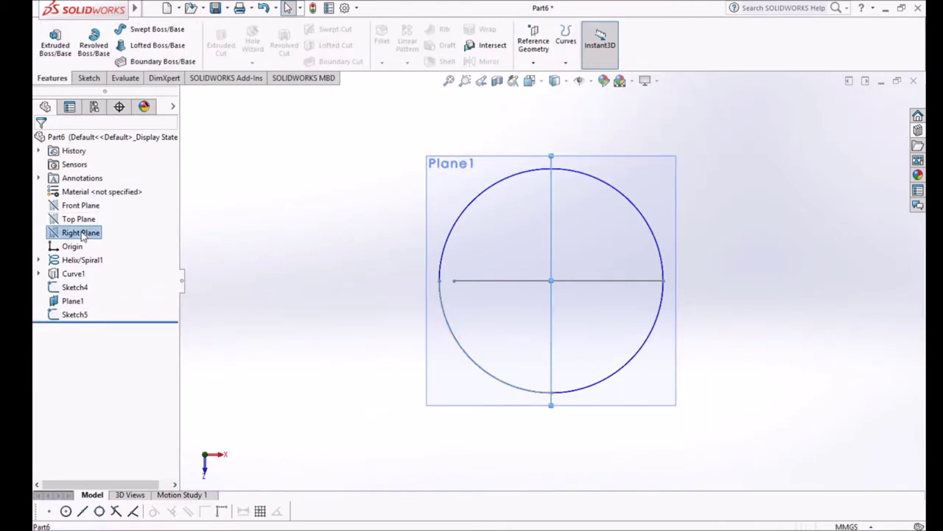
click(130, 219)
middle_drag(604, 404, 497, 229)
scroll(487, 213, down, 4)
click(550, 211)
click(85, 232)
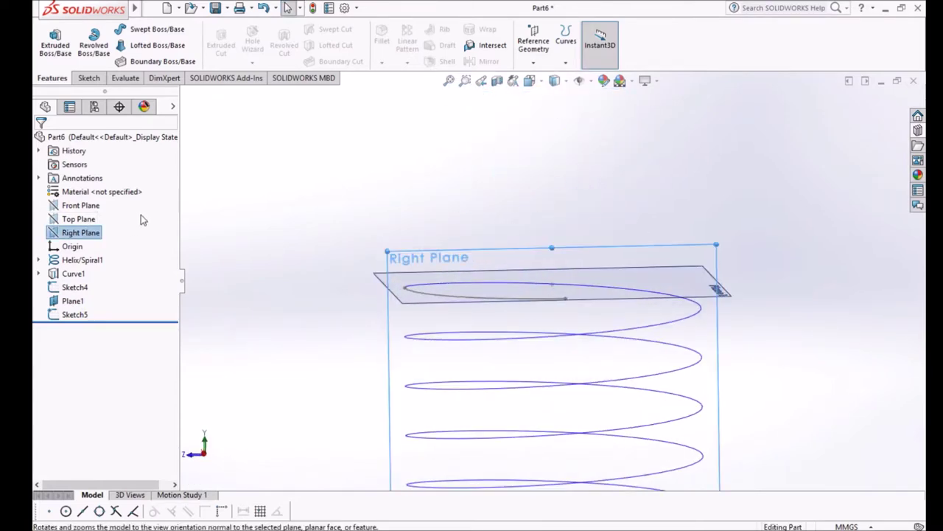
click(142, 219)
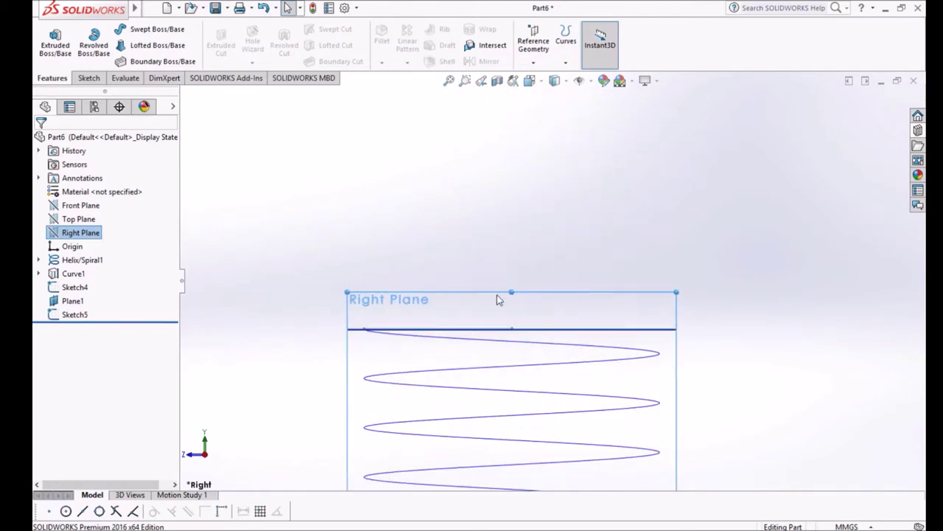
click(73, 300)
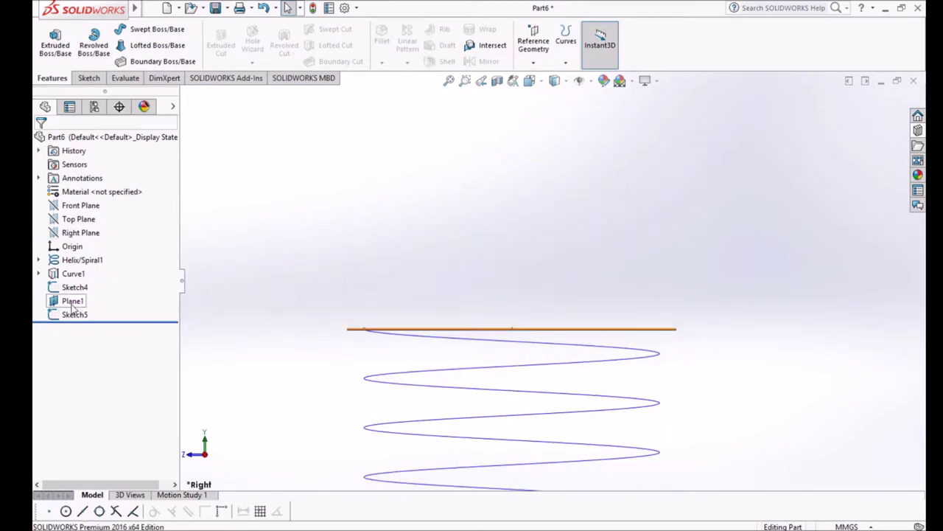
click(101, 278)
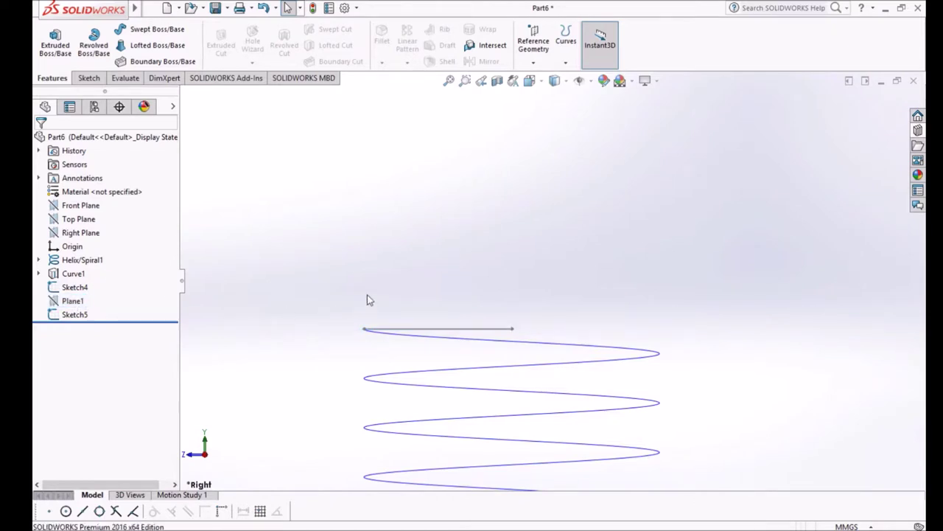
Start a sketch on the Right Plane and sketch a centre-point arc of about 25 mm radius above the helix's upper end.
click(85, 233)
click(104, 220)
click(403, 233)
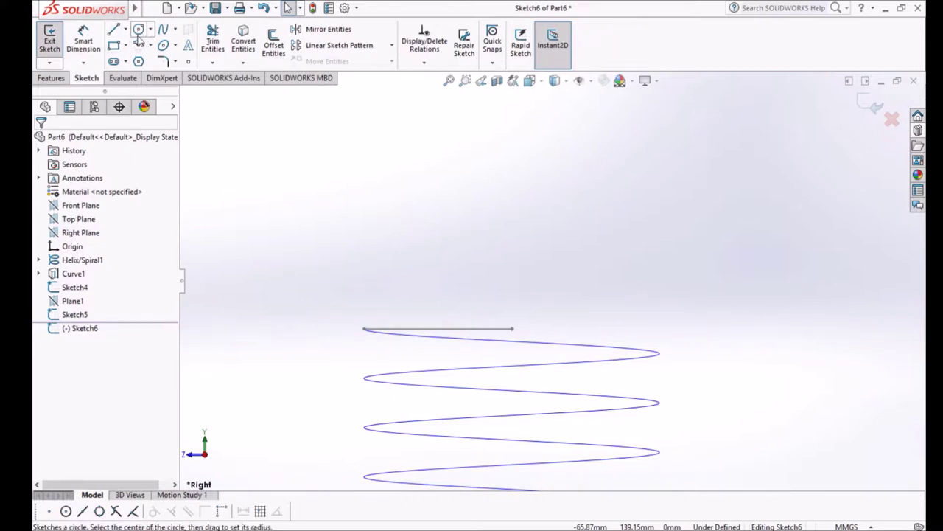
click(138, 45)
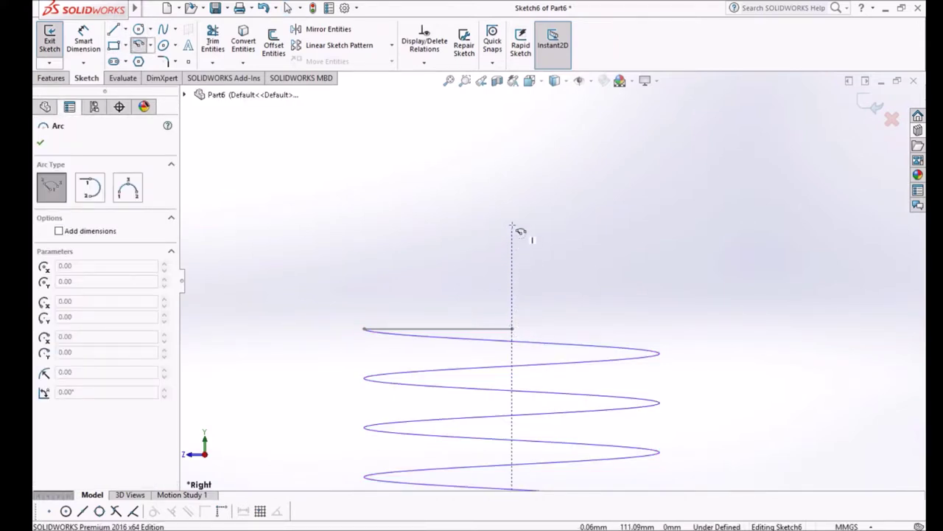
click(359, 173)
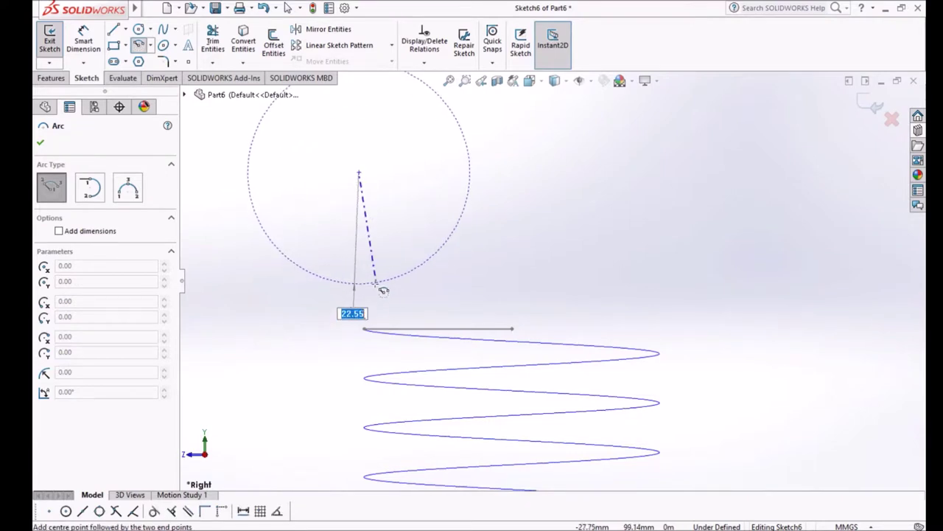
click(362, 294)
click(475, 206)
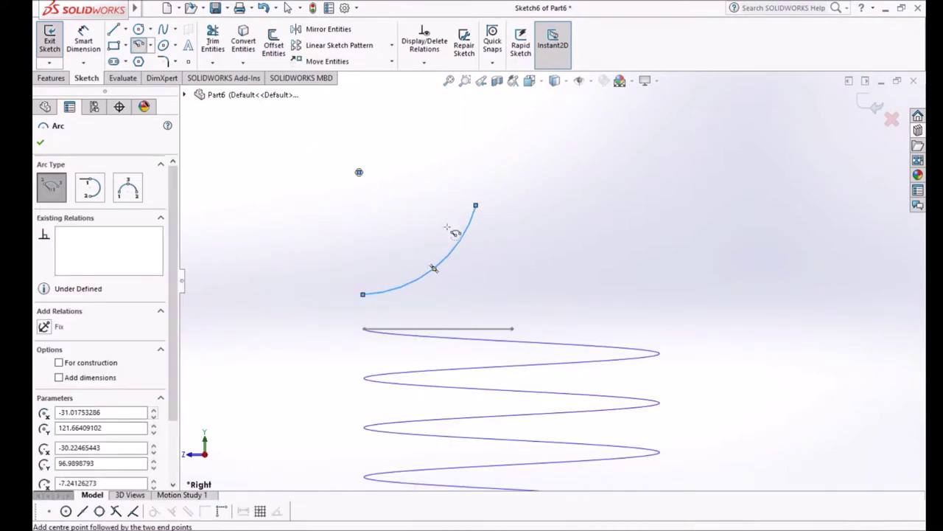
key(Escape)
Dimension the new arc's radius to 30 mm.
scroll(596, 369, up, 5)
click(87, 46)
key(Escape)
key(Escape)
click(83, 40)
click(519, 276)
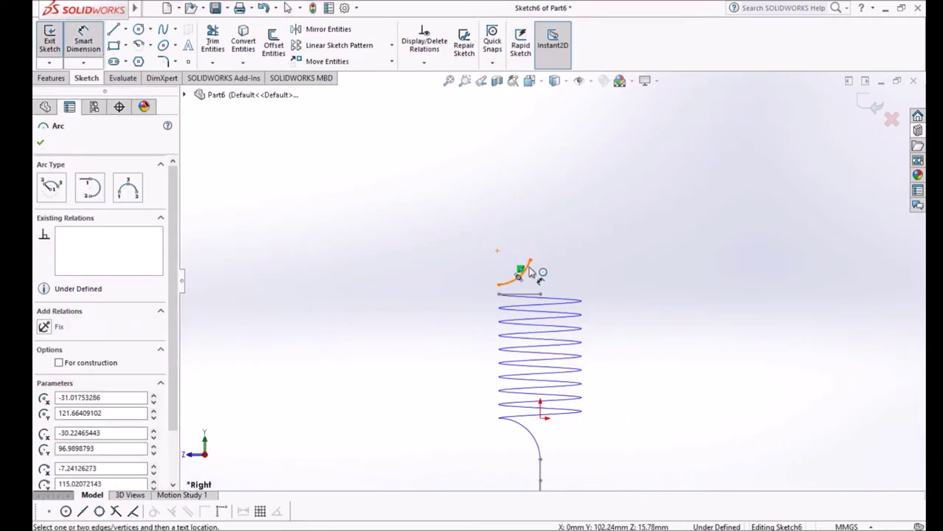
key(Escape)
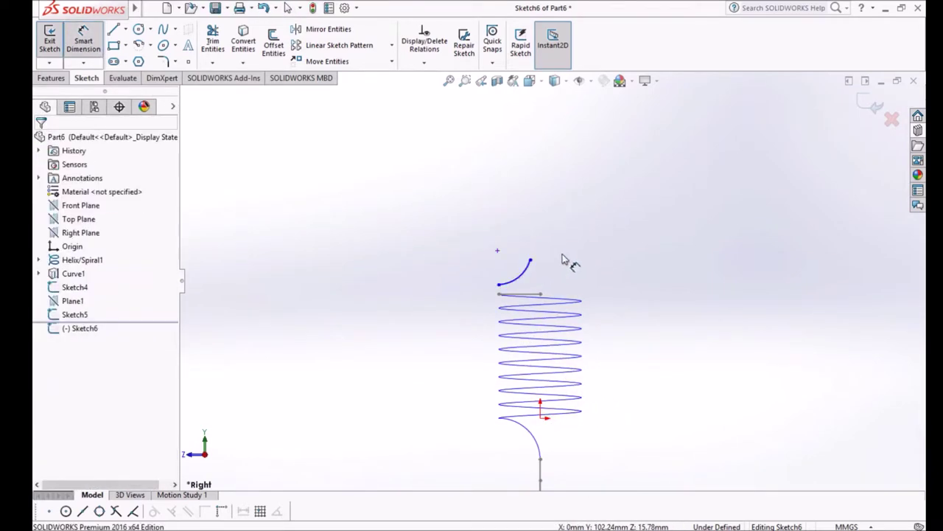
click(525, 273)
click(551, 269)
text(30)
key(Return)
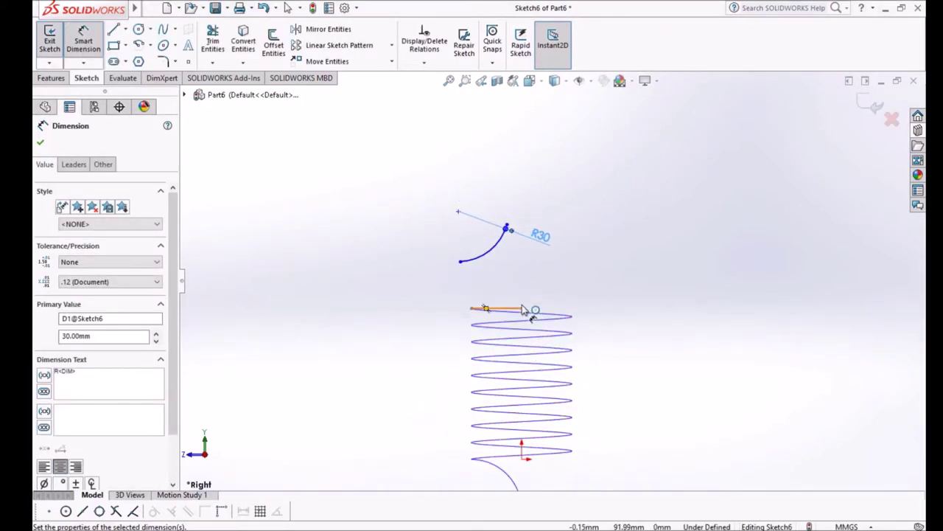
Add a horizontal relation between the arc's centre and its upper endpoint.
key(Escape)
click(458, 211)
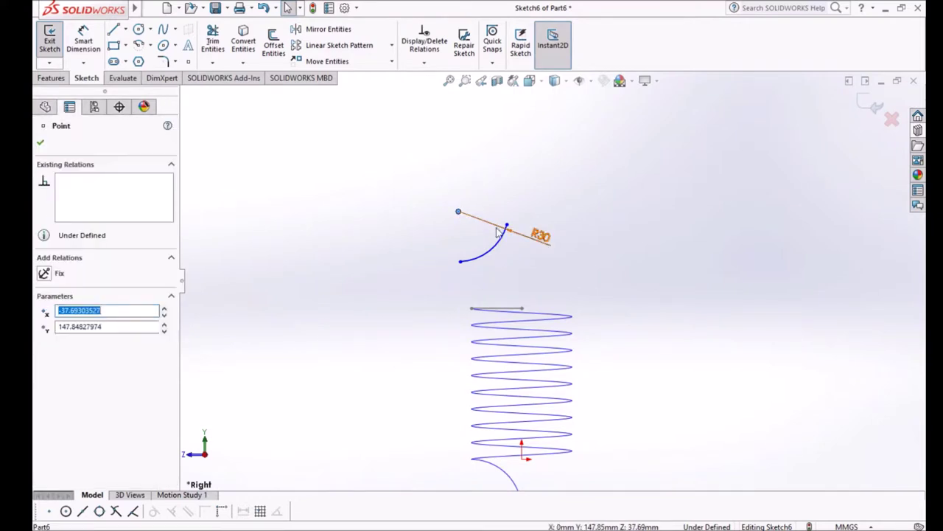
ctrl+click(507, 225)
click(548, 173)
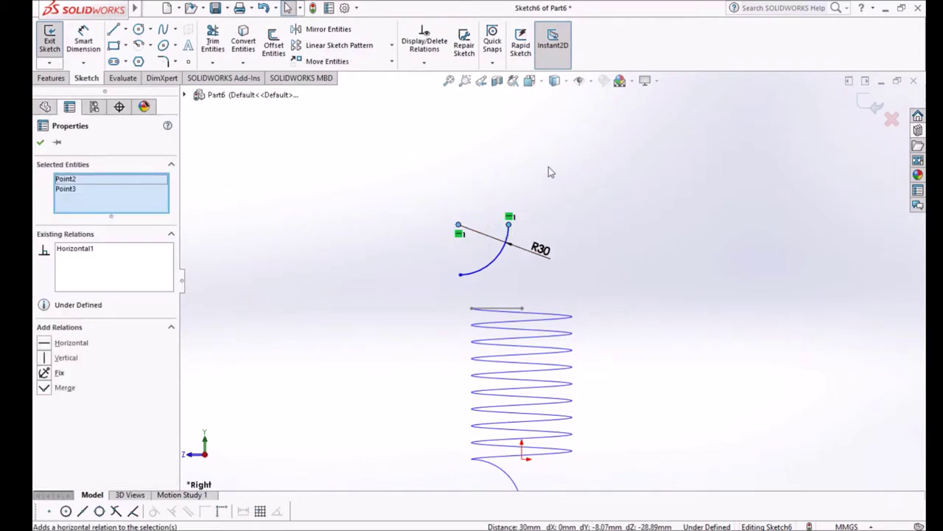
click(512, 189)
Add a vertical relation between the arc's centre and its lower endpoint.
click(459, 224)
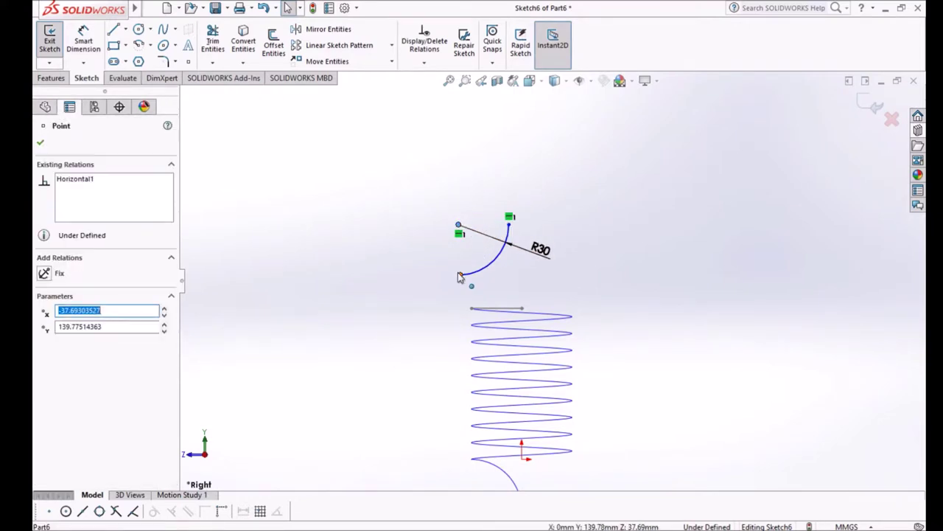
ctrl+click(505, 226)
click(515, 219)
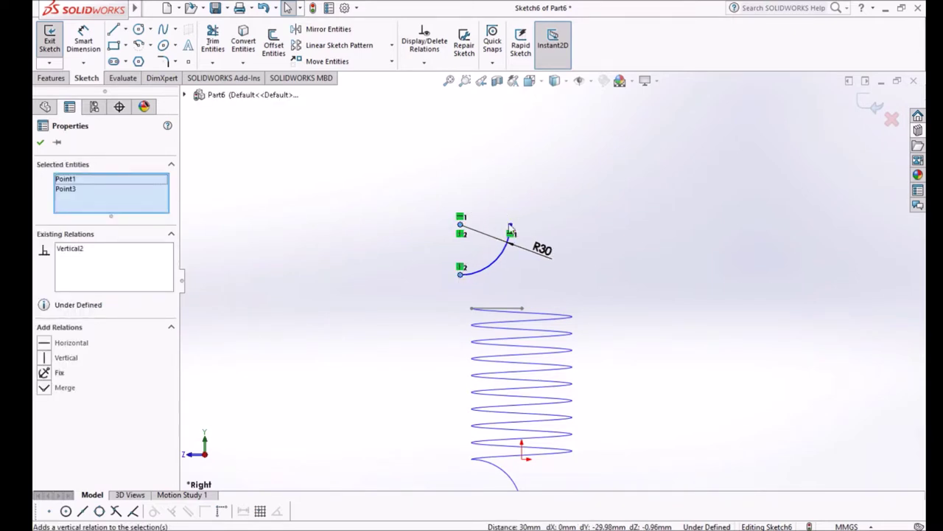
click(273, 194)
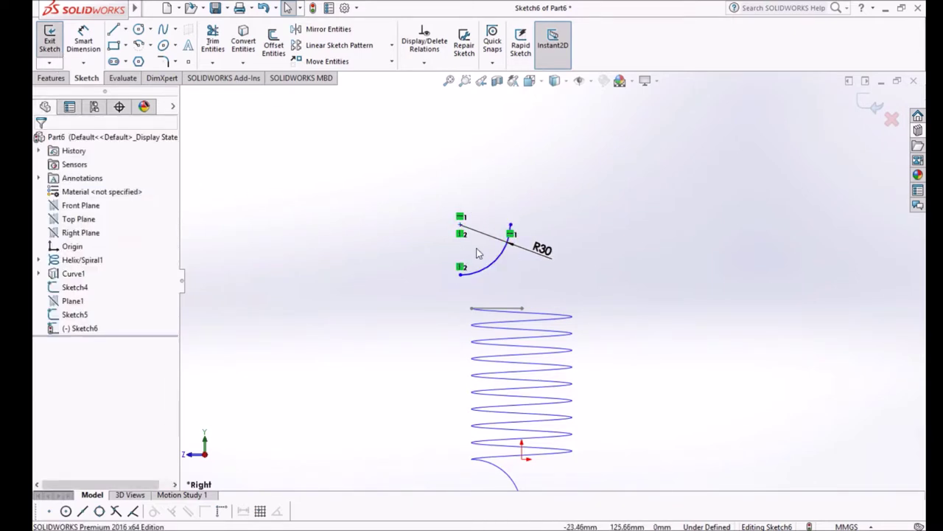
Dimension the vertical distance from the origin to the arc's centre as 120 mm.
scroll(553, 360, down, 2)
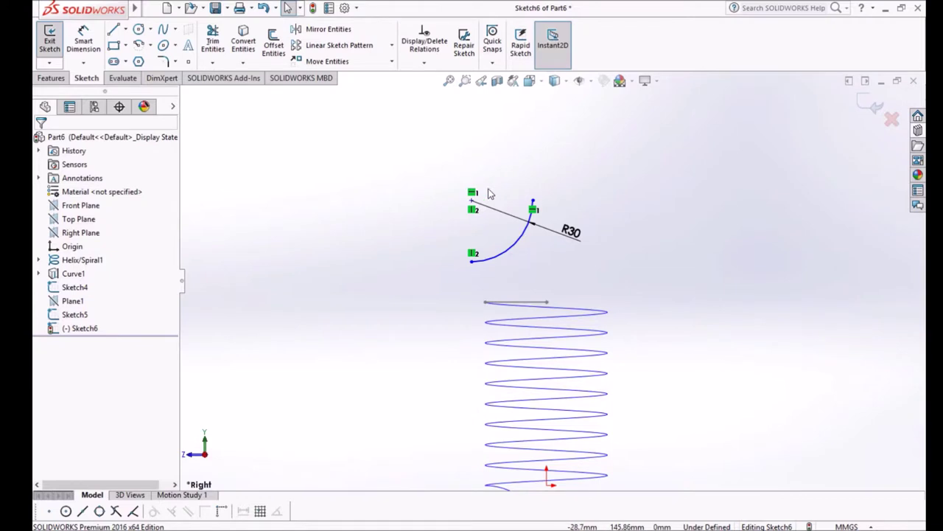
scroll(577, 349, up, 2)
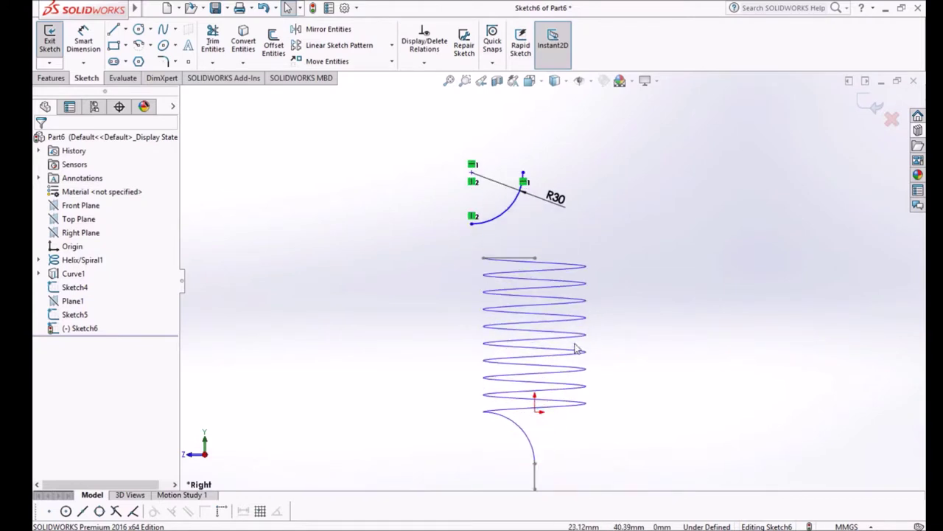
click(83, 40)
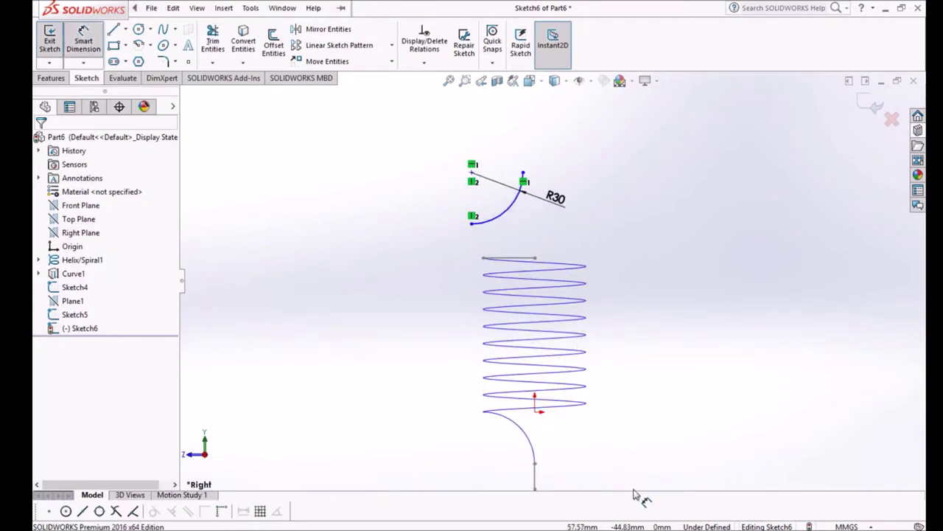
click(535, 412)
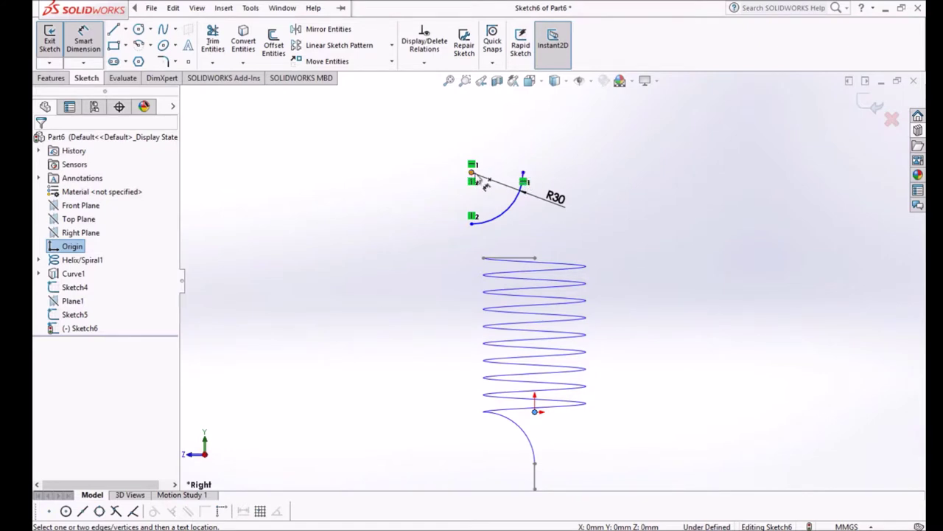
click(473, 175)
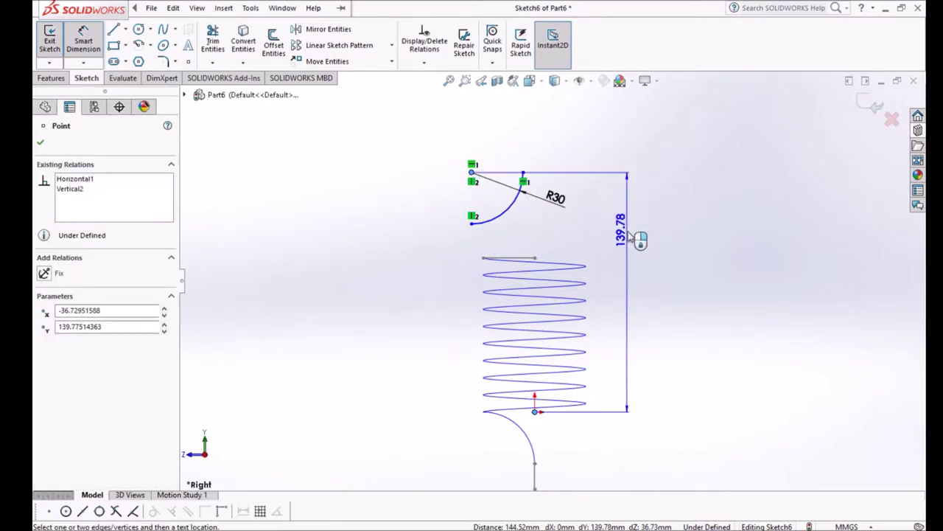
click(661, 248)
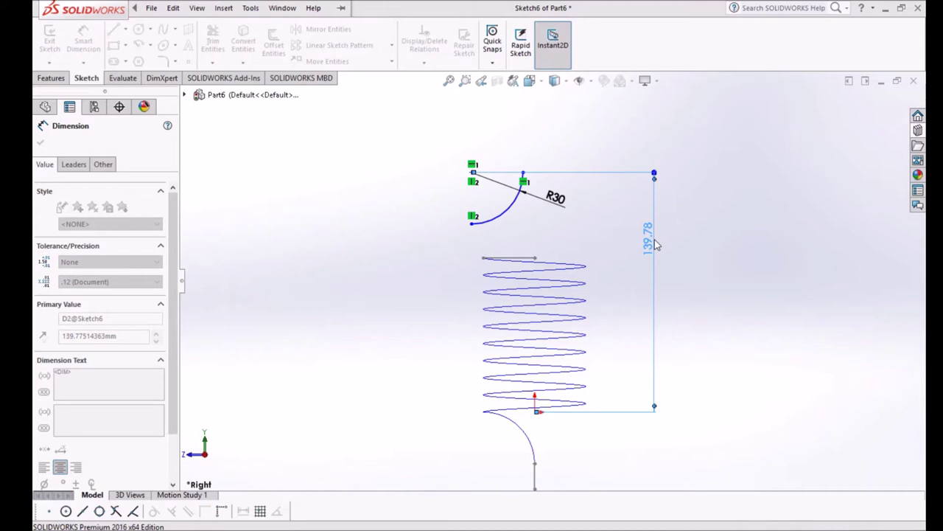
click(656, 244)
text(120)
key(Return)
Add a vertical relation between the arc's upper endpoint and the origin, and exit the sketch.
scroll(571, 214, down, 2)
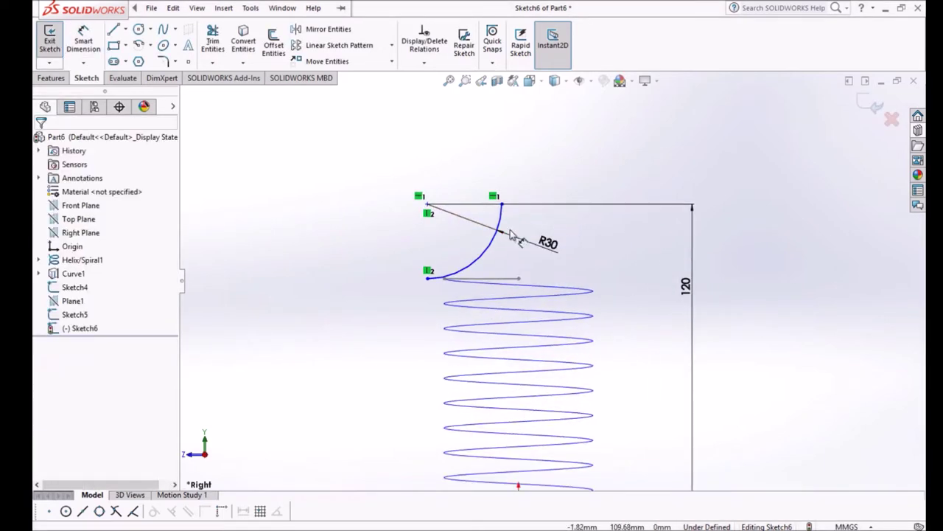
scroll(536, 235, up, 2)
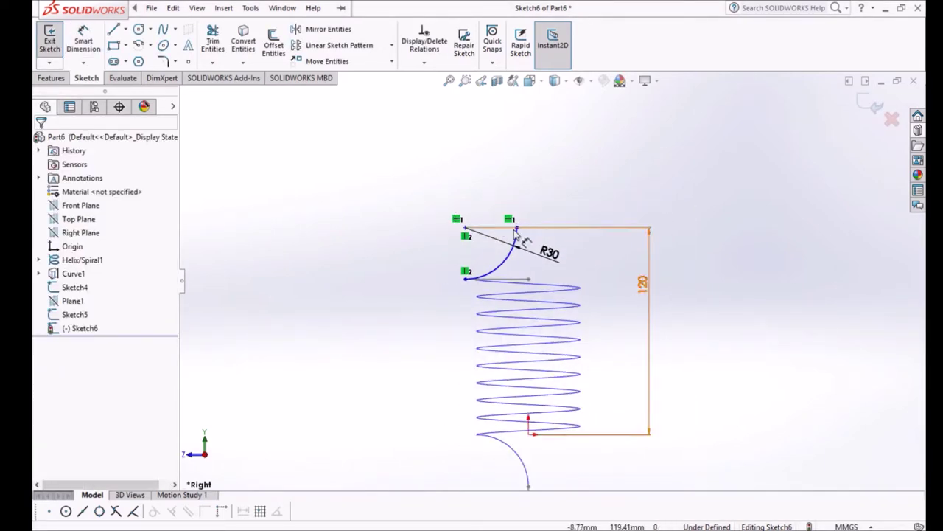
click(515, 227)
ctrl+click(529, 435)
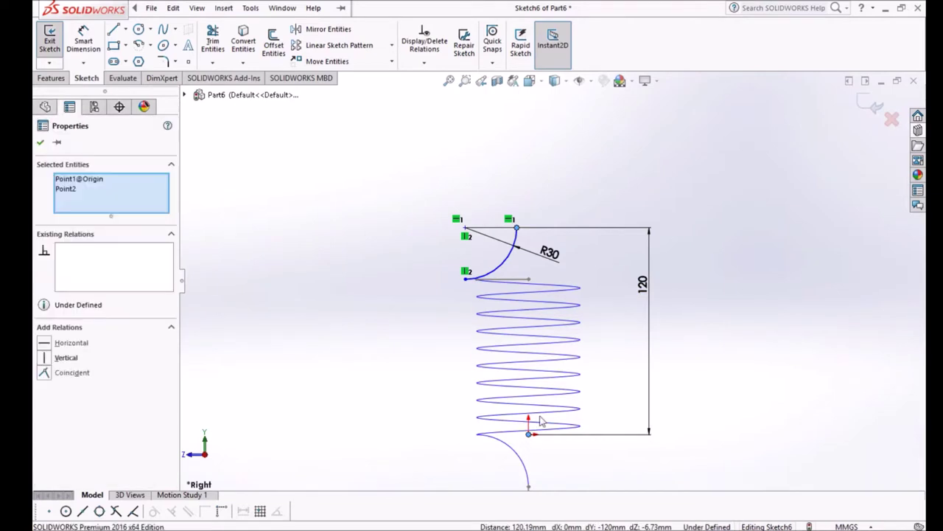
click(579, 385)
scroll(509, 262, down, 3)
scroll(579, 289, up, 3)
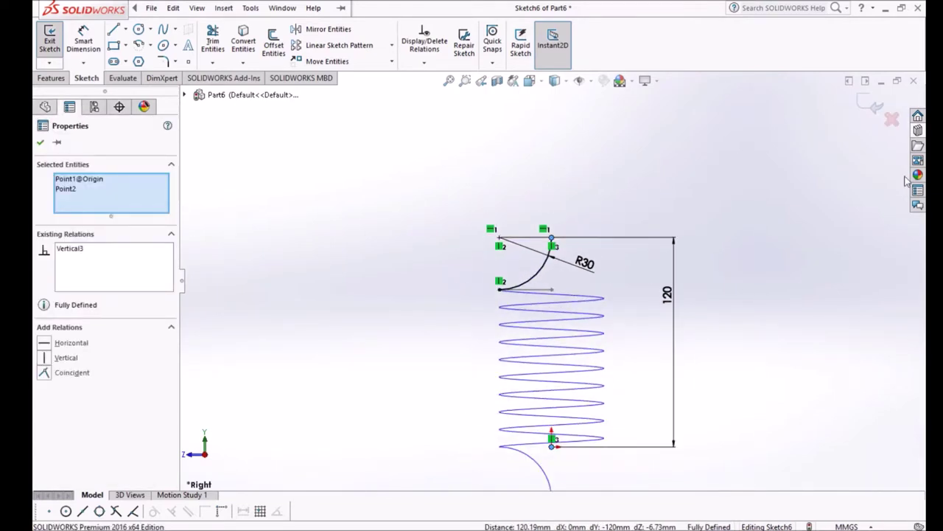
click(874, 105)
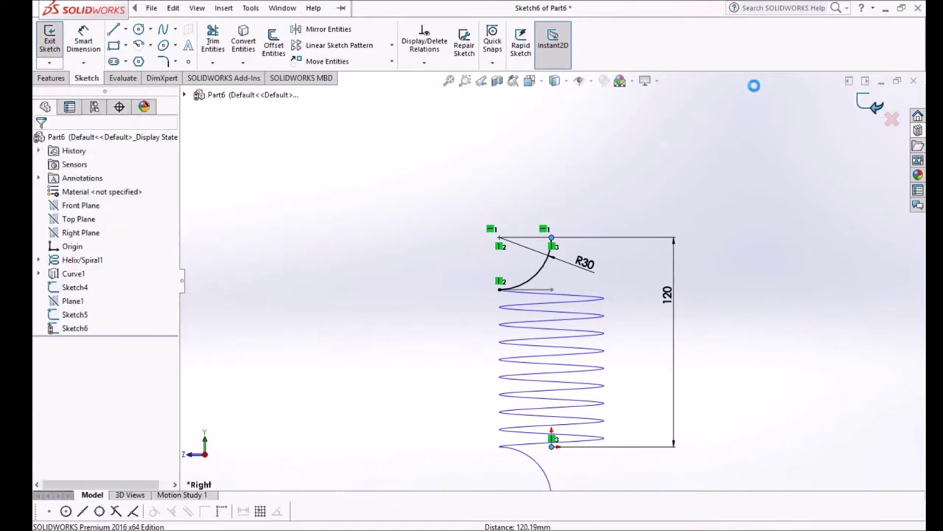
Create a sketch-on-sketch projected curve from the two quarter-arc sketches at the helix's upper end.
click(579, 82)
middle_drag(558, 316, 540, 274)
click(120, 226)
key(Delete)
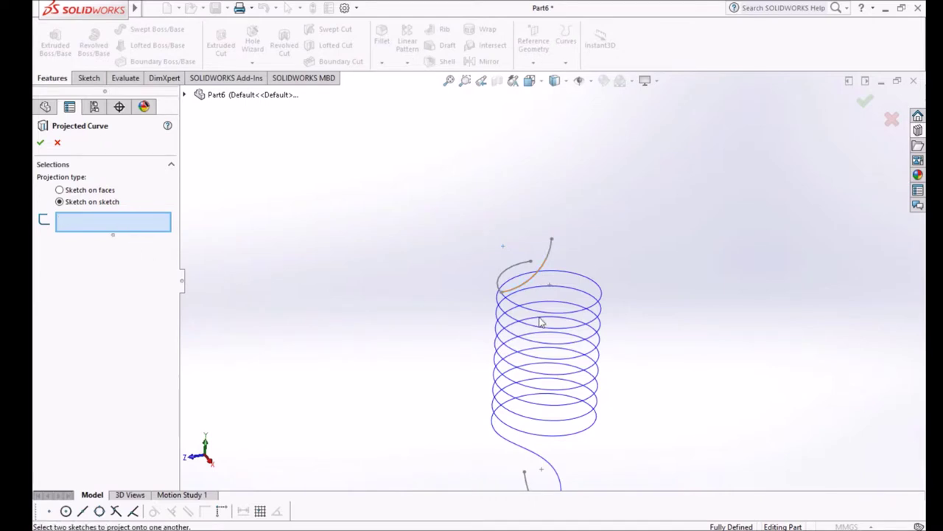
click(549, 267)
click(506, 277)
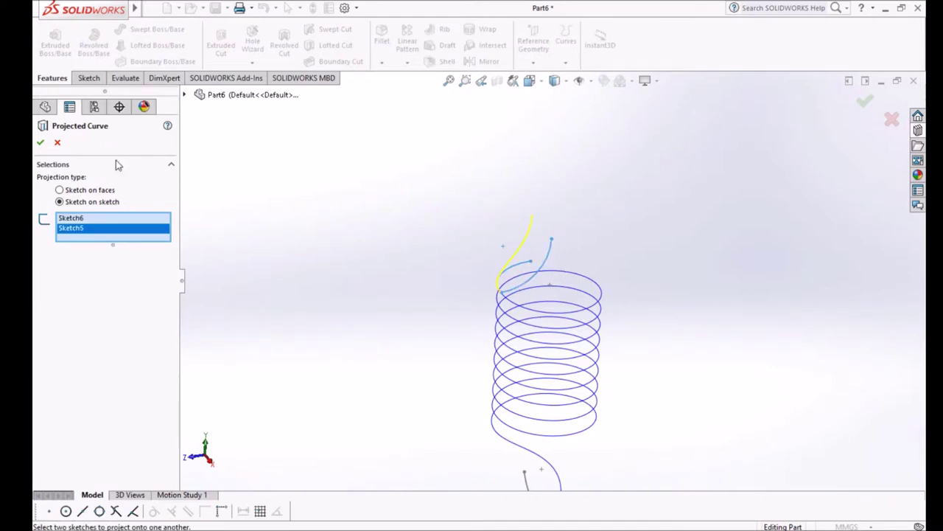
click(40, 143)
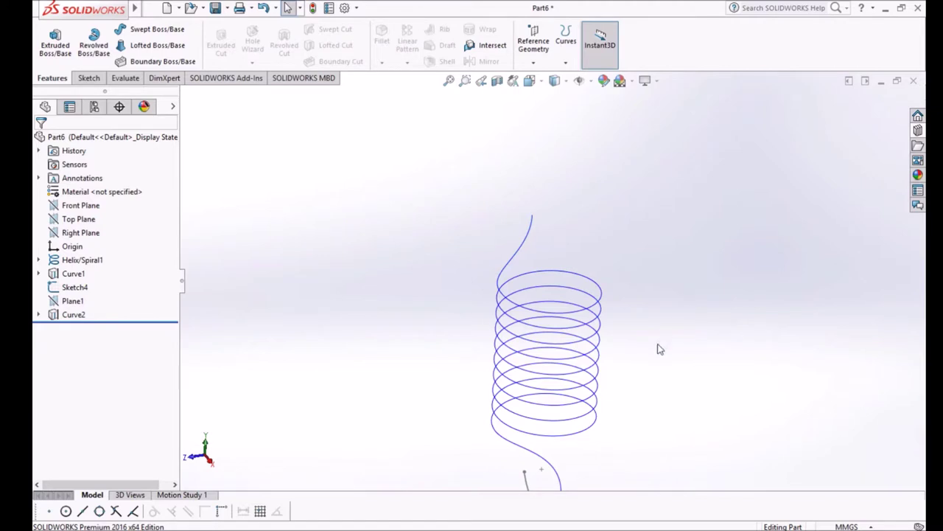
On the Front Plane, sketch a centrepoint arc with about 30 mm radius, opening downward above the helix's upper transition curve.
click(80, 205)
click(140, 194)
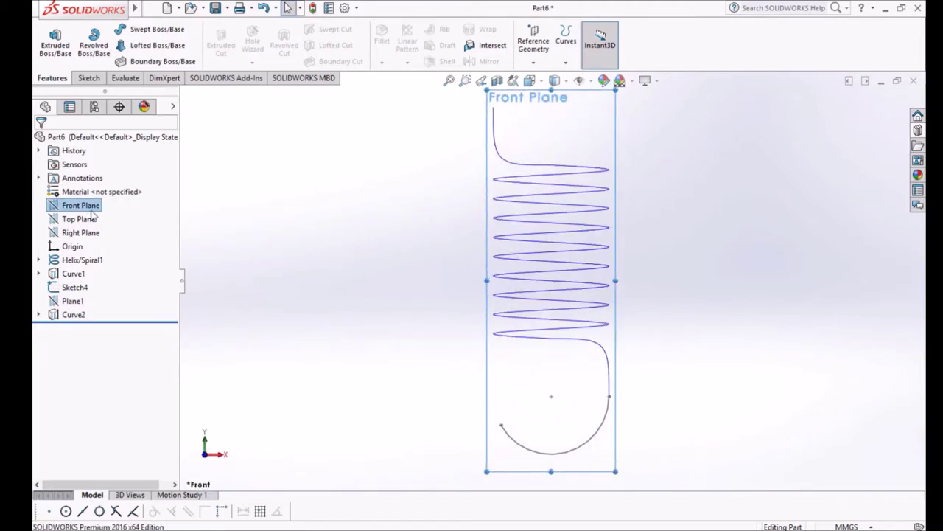
scroll(553, 187, up, 5)
scroll(557, 160, down, 7)
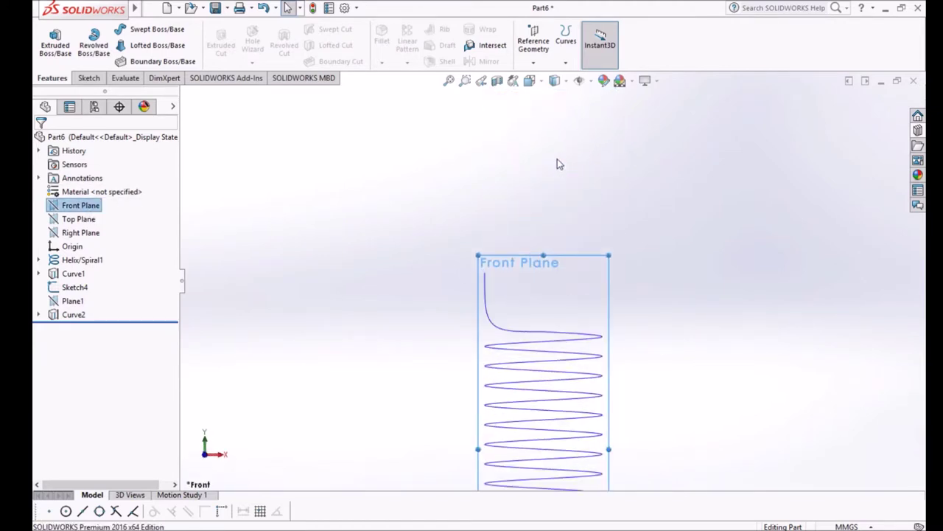
click(100, 193)
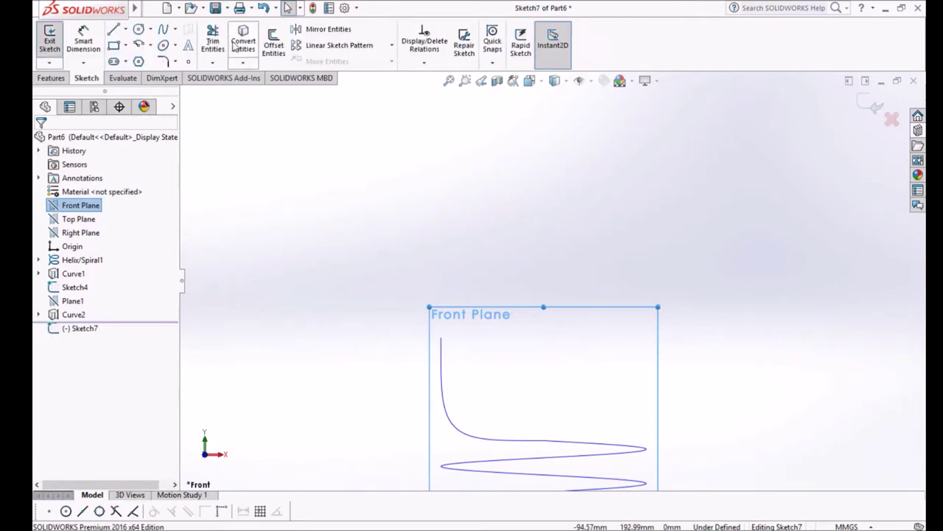
click(139, 46)
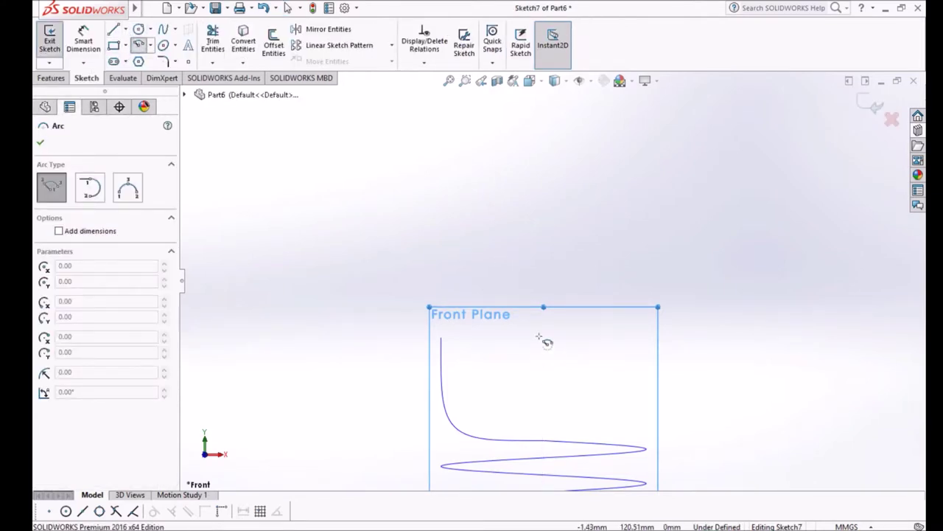
click(544, 333)
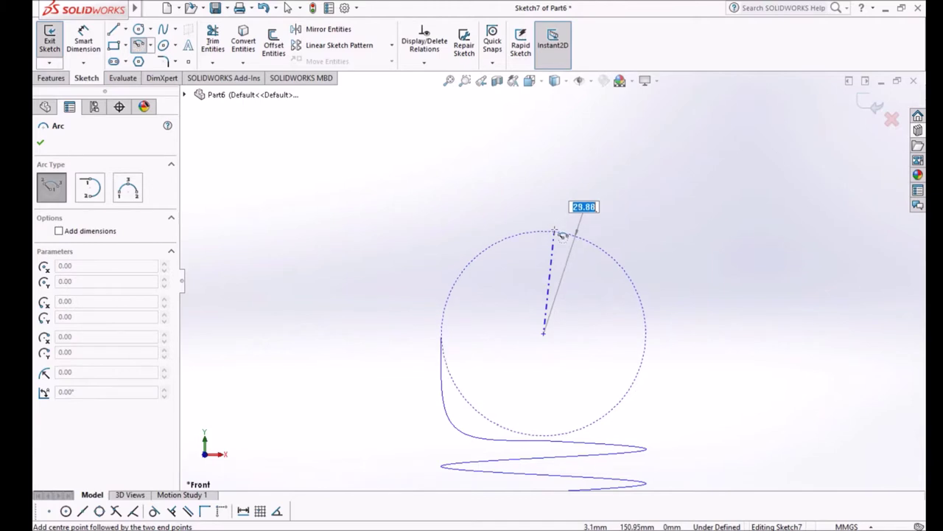
click(442, 325)
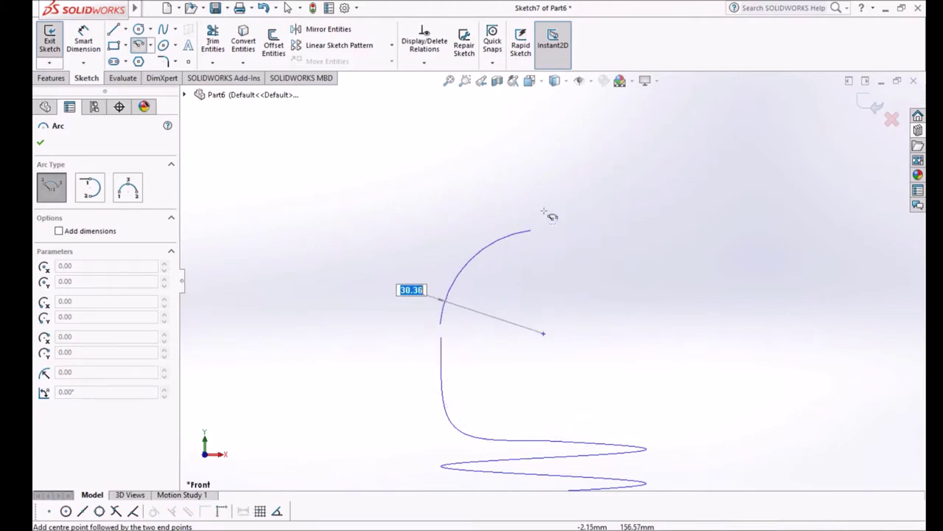
click(624, 251)
key(Escape)
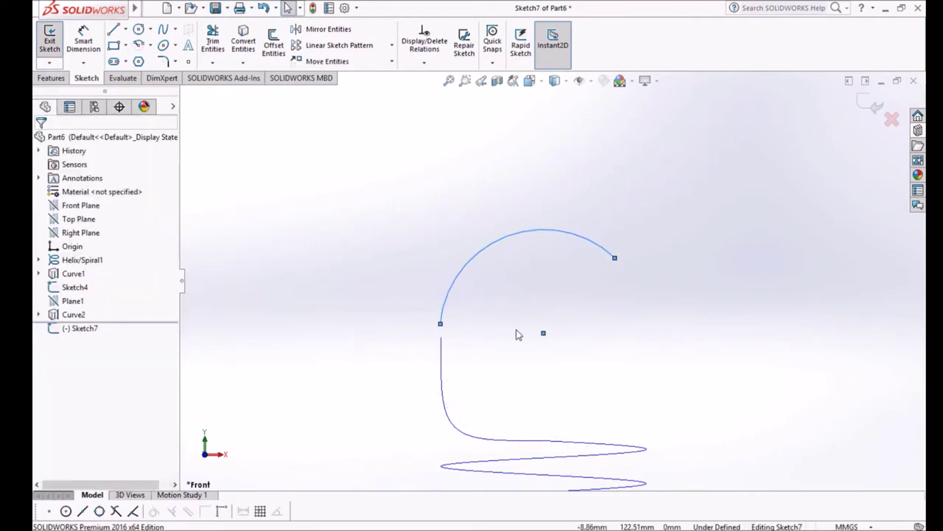
Add a horizontal relation between the arc's centre and its endpoint near the upper transition curve.
click(543, 334)
ctrl+click(441, 324)
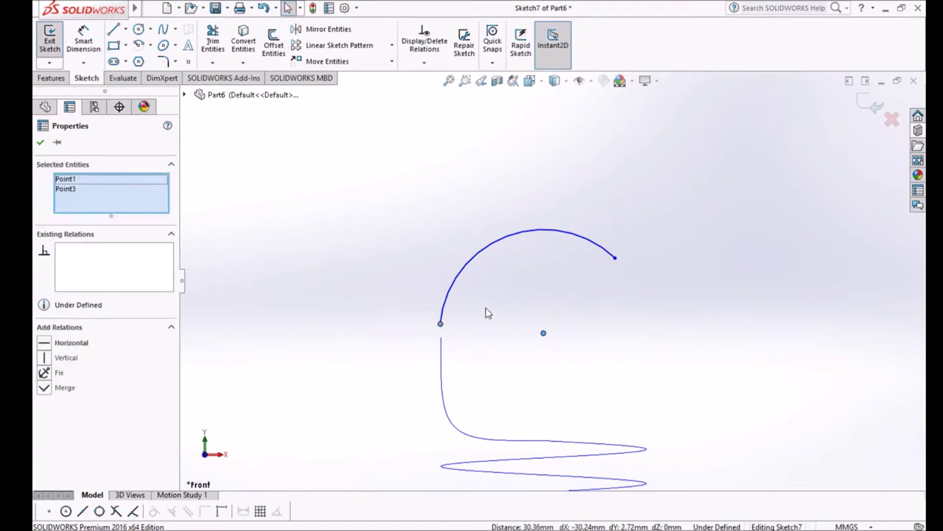
click(485, 276)
click(601, 393)
Dimension the vertical distance from the origin to the arc's centre as 120 mm.
scroll(601, 392, up, 5)
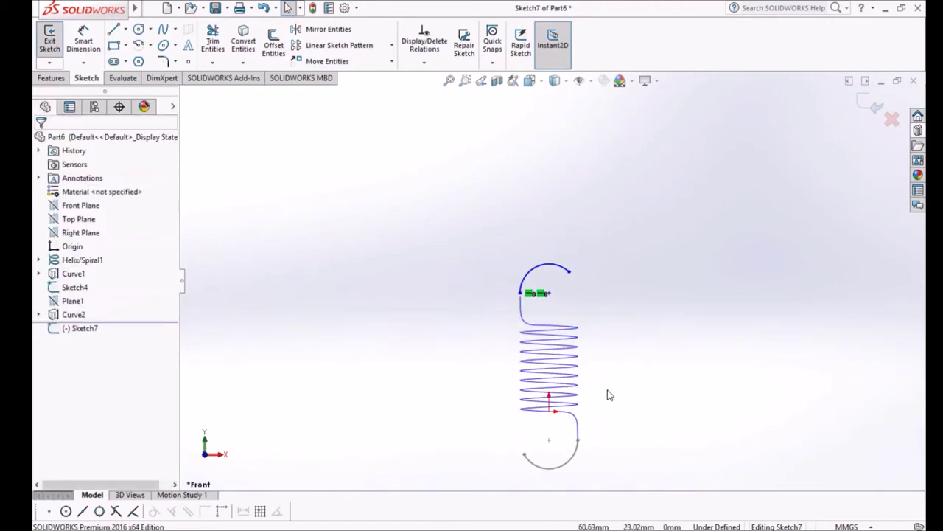
click(83, 40)
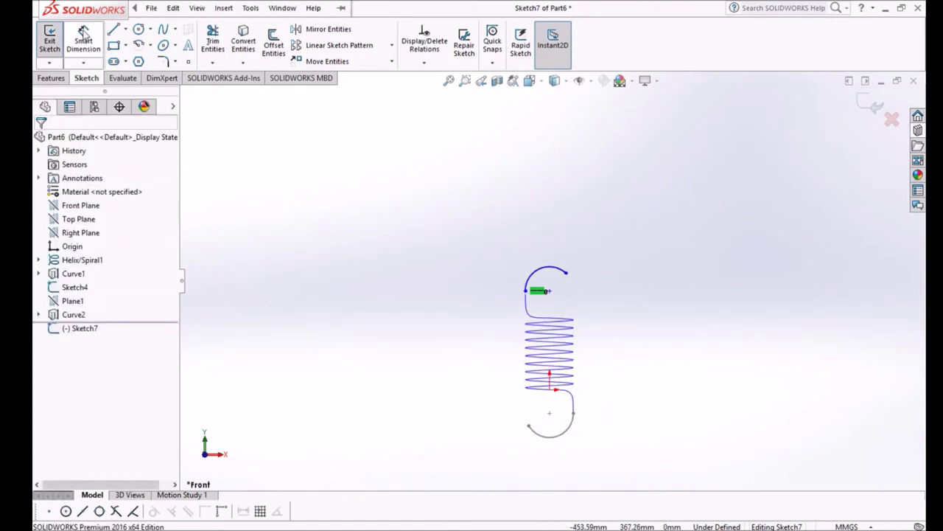
click(549, 389)
click(551, 291)
click(613, 308)
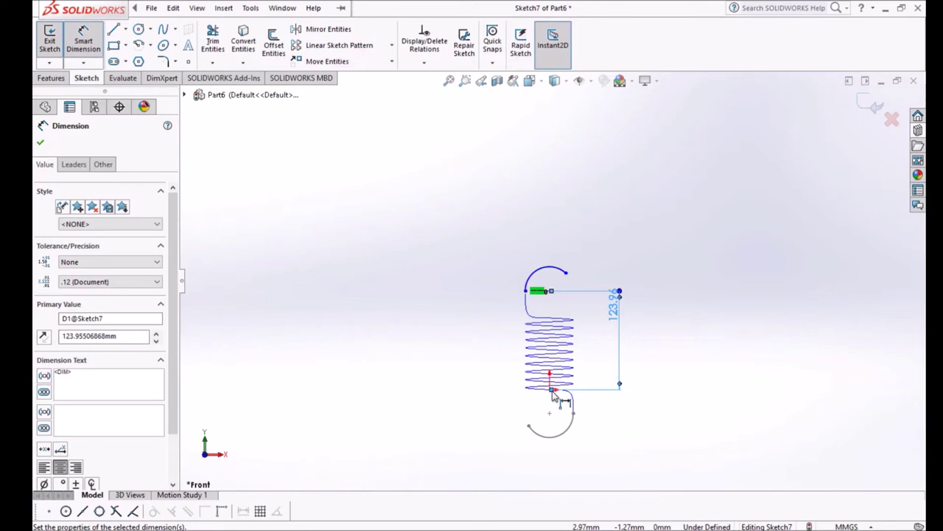
scroll(578, 396, down, 3)
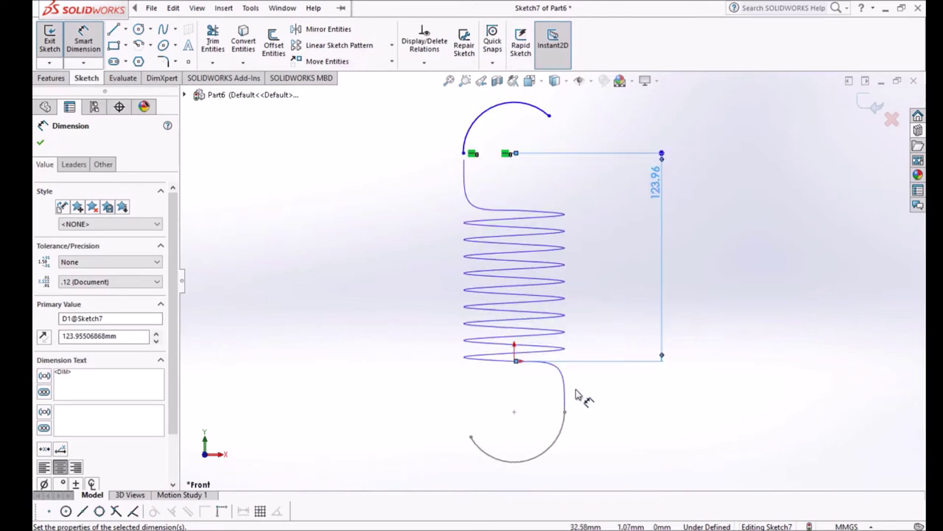
click(663, 193)
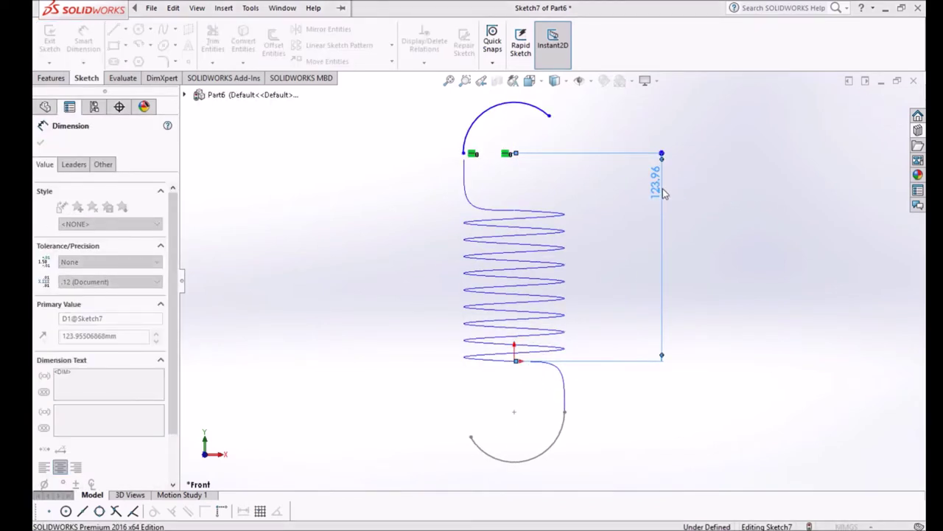
text(120)
key(Return)
Dimension the upper hook arc's radius as 30 mm.
scroll(519, 134, up, 2)
scroll(536, 204, down, 1)
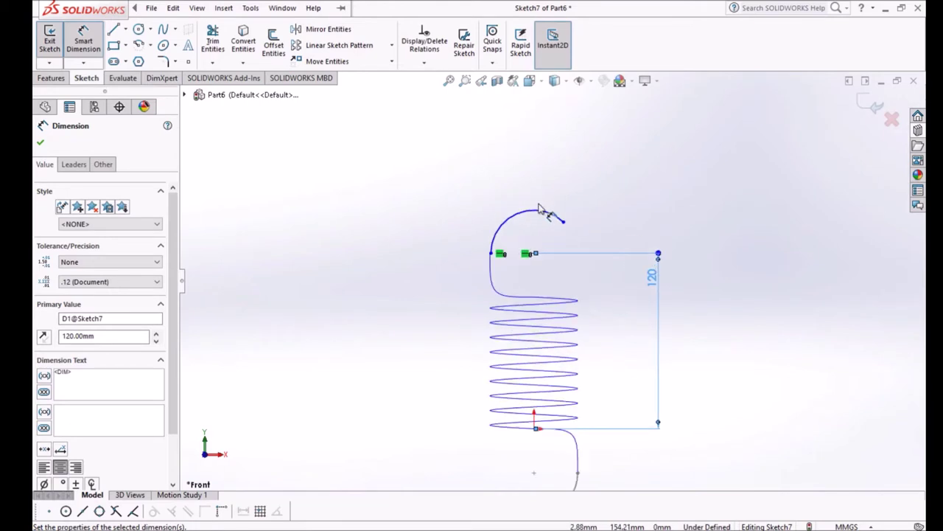
click(506, 226)
click(478, 197)
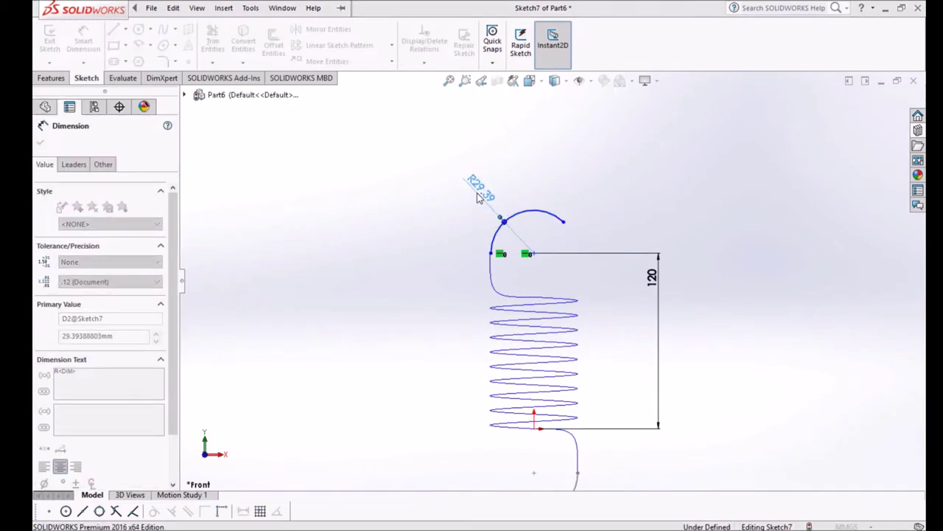
text(30)
key(Return)
Dimension the angle between the upper hook arc's endpoints about its centre as 150°.
scroll(527, 221, down, 5)
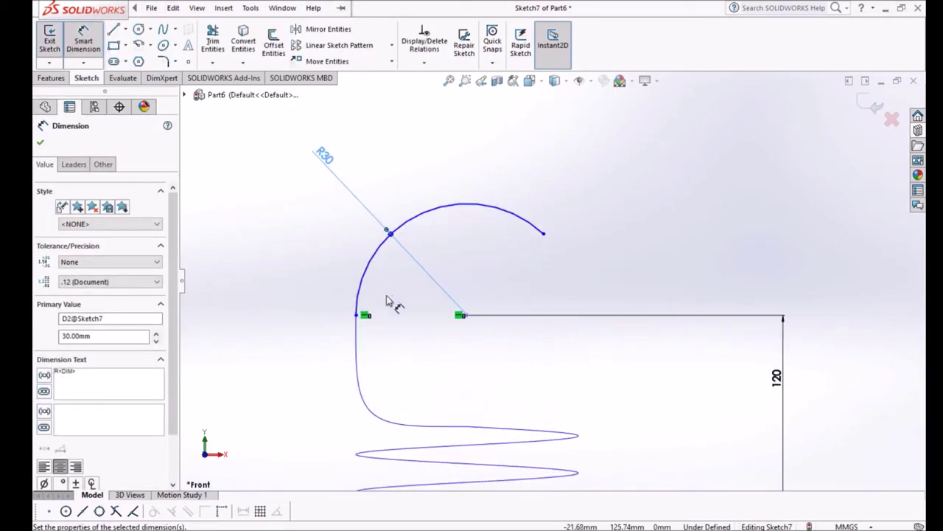
click(465, 315)
click(358, 316)
click(543, 234)
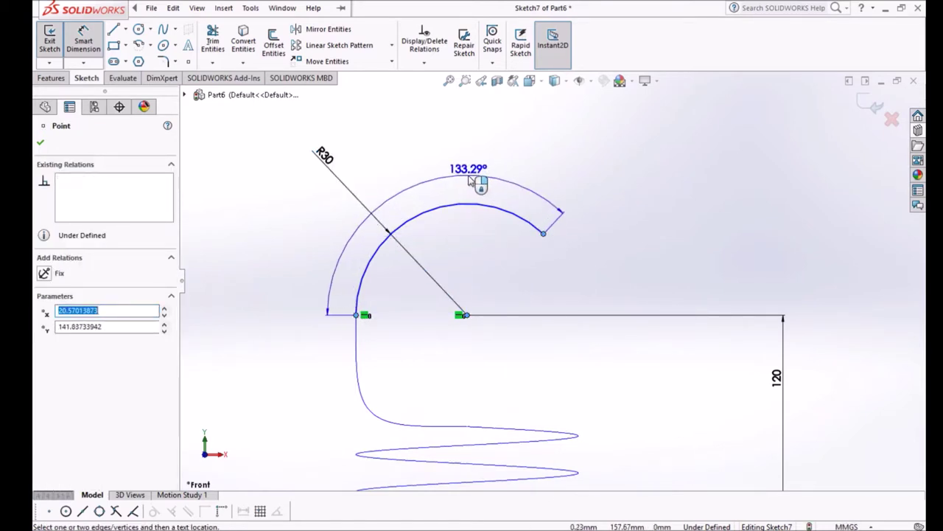
click(471, 180)
text(150)
key(Return)
Add a vertical relation between the upper hook arc's centre and the origin, and exit the sketch.
scroll(568, 295, up, 5)
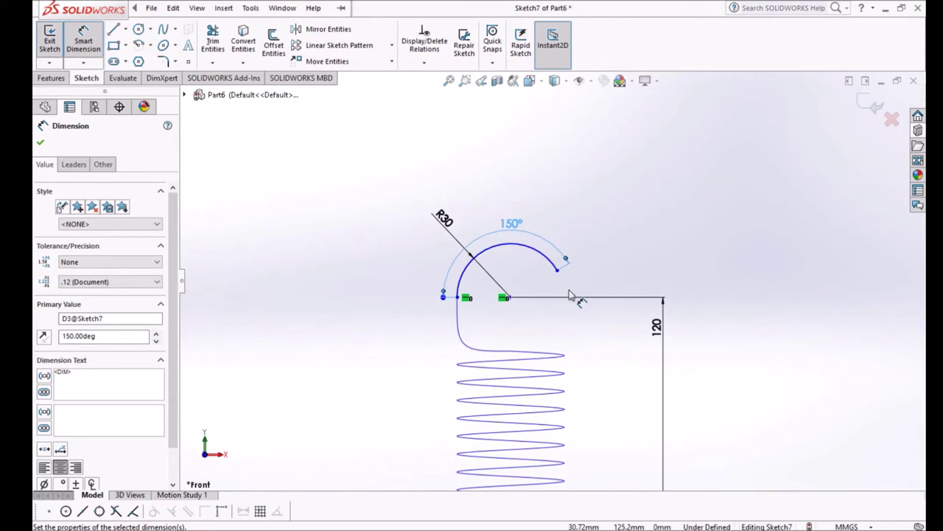
scroll(572, 295, up, 2)
key(Escape)
click(516, 296)
scroll(525, 302, up, 3)
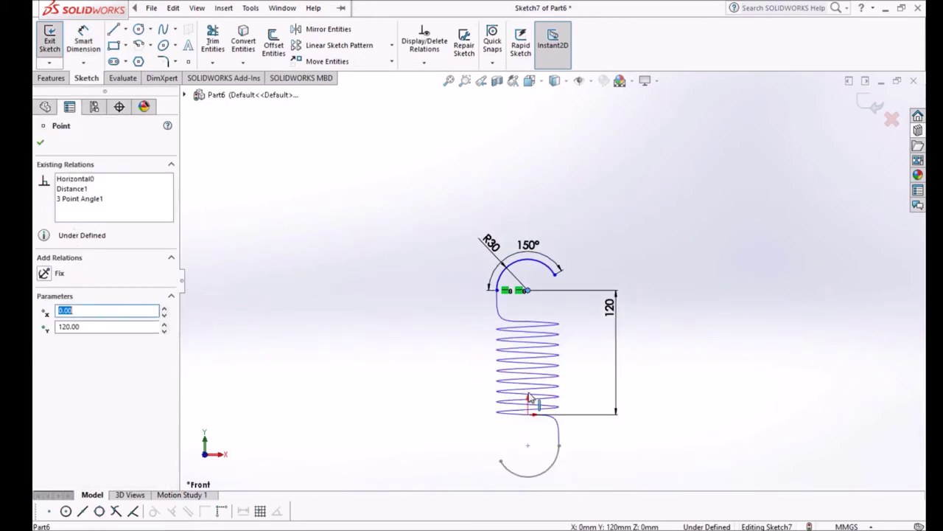
scroll(532, 294, down, 4)
scroll(538, 291, up, 4)
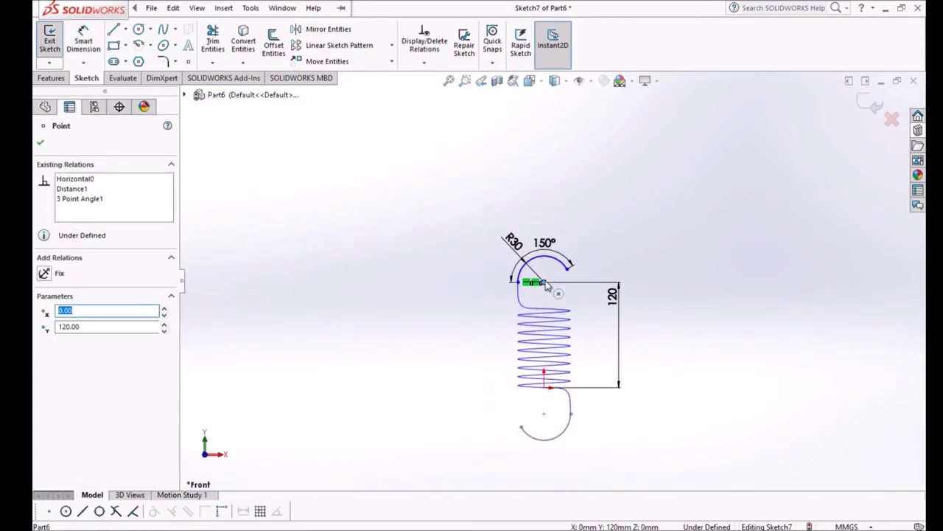
ctrl+click(545, 387)
click(598, 342)
click(604, 254)
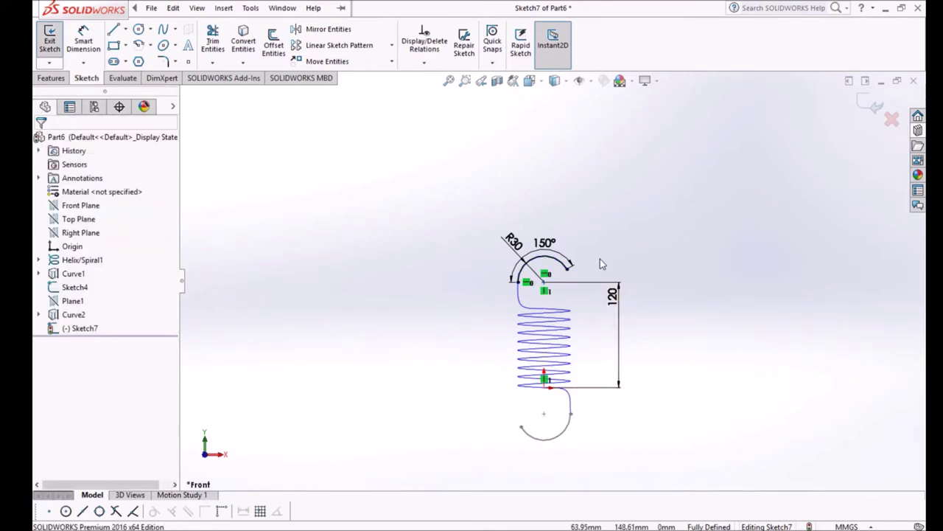
scroll(605, 255, down, 3)
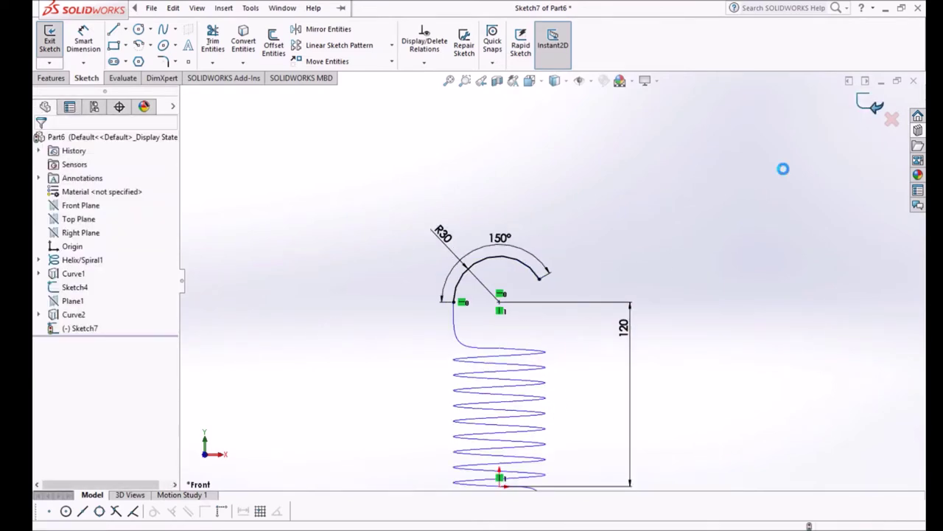
click(872, 105)
Create a composite curve joining both hook sketches, both projected transition curves and the helix.
scroll(604, 332, up, 3)
middle_drag(621, 350, 549, 372)
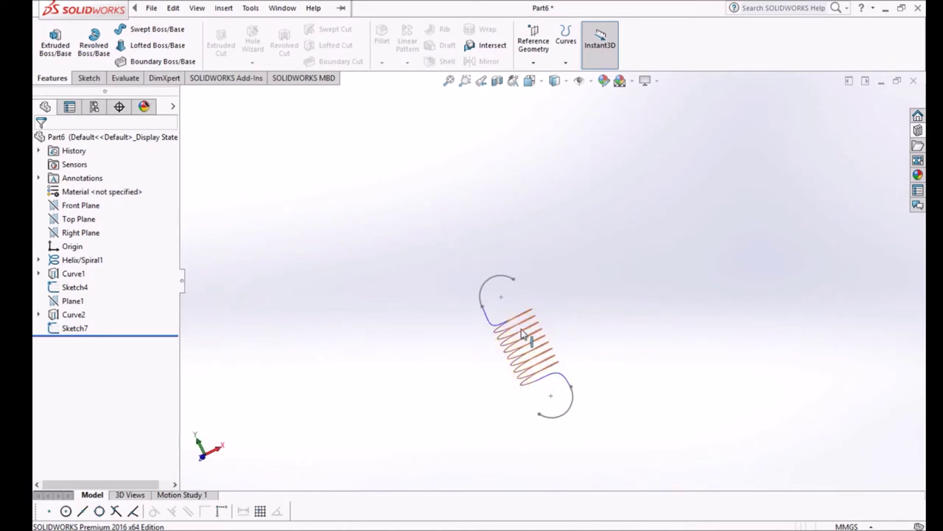
middle_drag(579, 331, 498, 284)
click(566, 65)
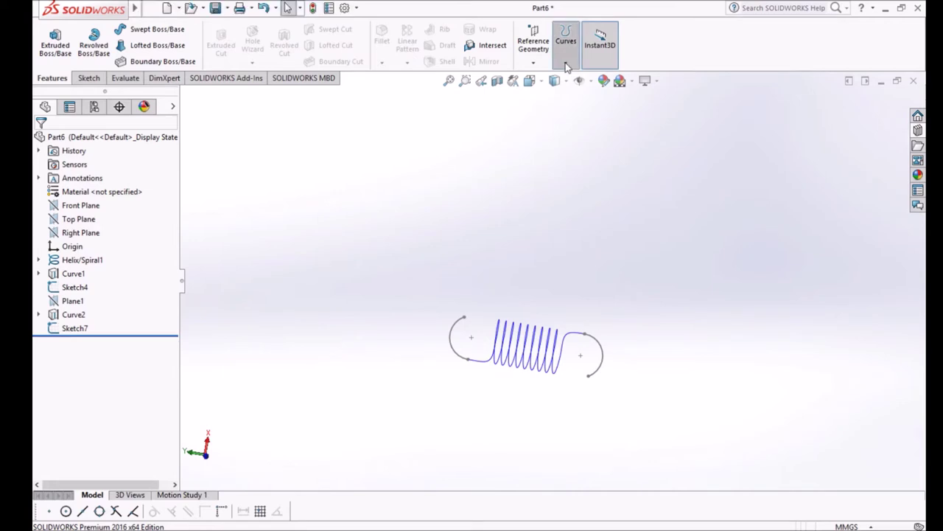
click(640, 88)
scroll(572, 377, down, 5)
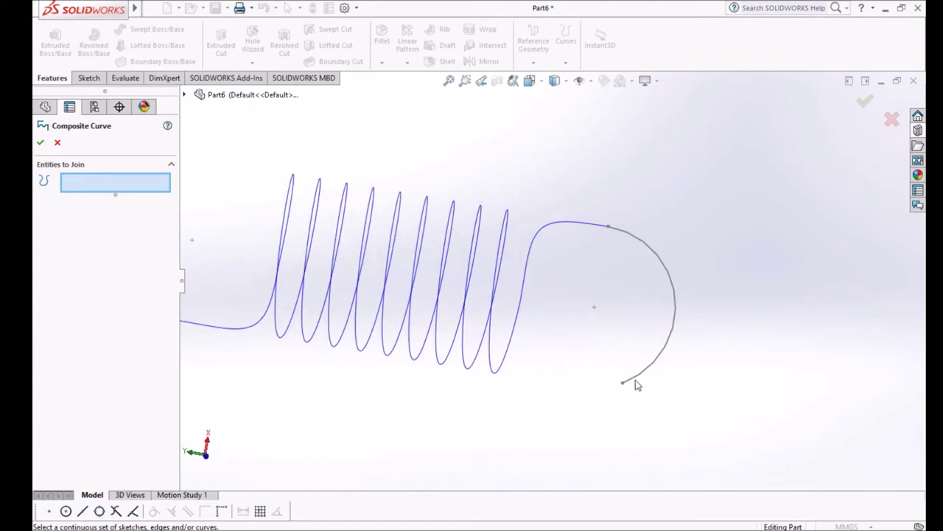
click(651, 365)
click(582, 229)
click(407, 257)
key(z)
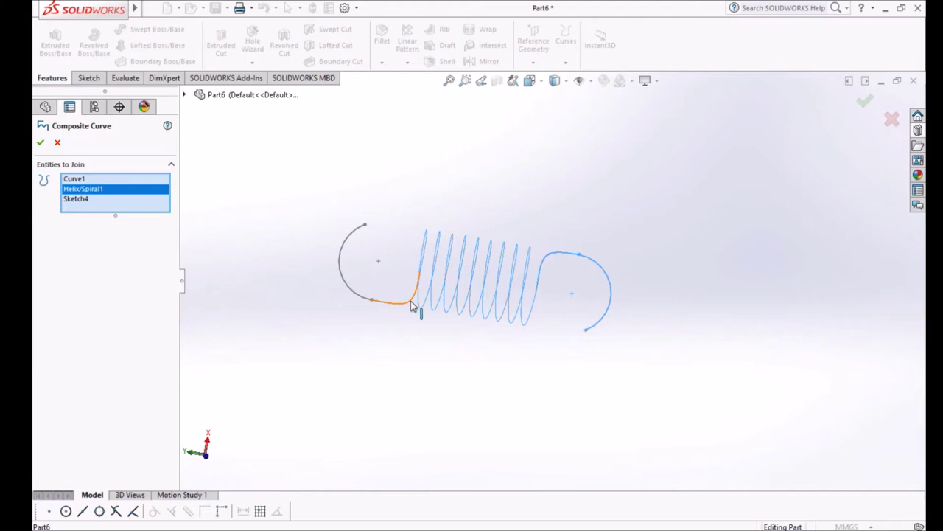
click(411, 306)
click(342, 260)
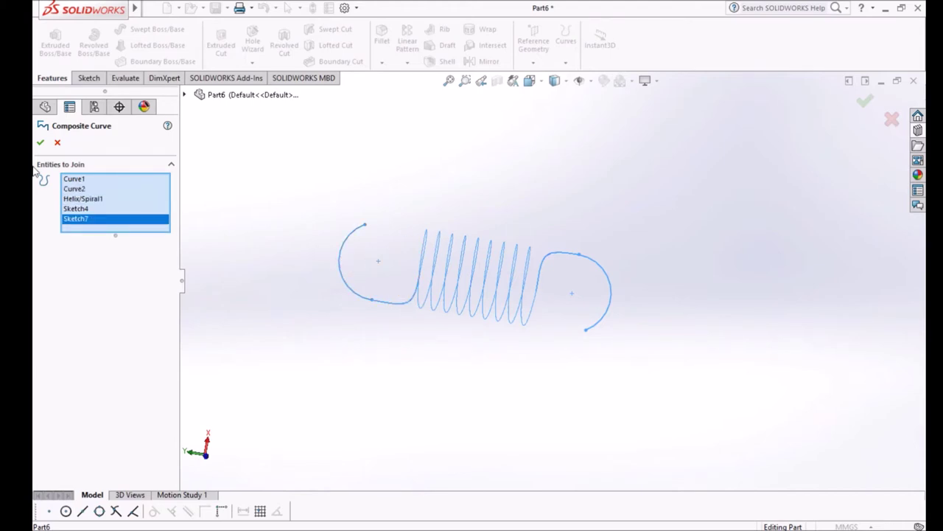
click(40, 143)
Start a reference plane, try the composite curve near the lower hook's end as first reference, and remove that reference.
scroll(535, 282, down, 3)
scroll(622, 347, up, 5)
middle_drag(482, 359, 621, 297)
scroll(573, 223, up, 1)
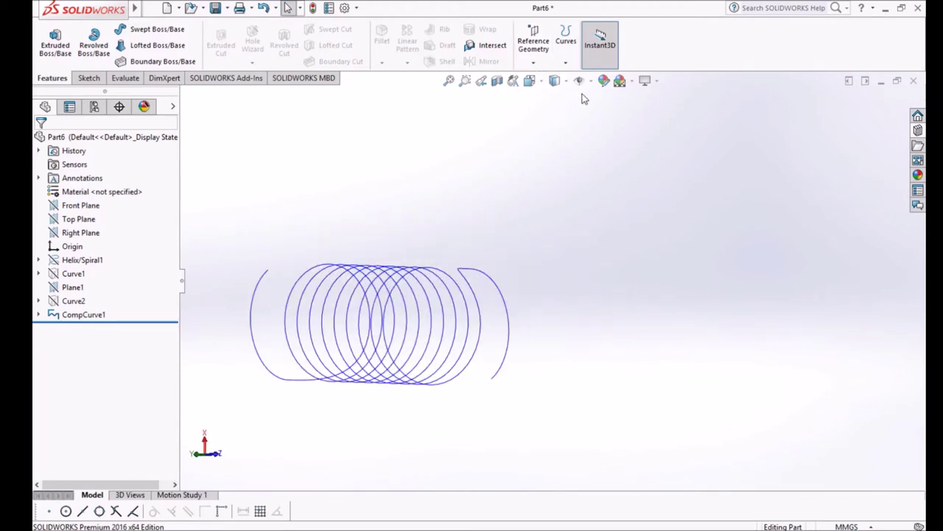
click(534, 63)
scroll(501, 369, down, 3)
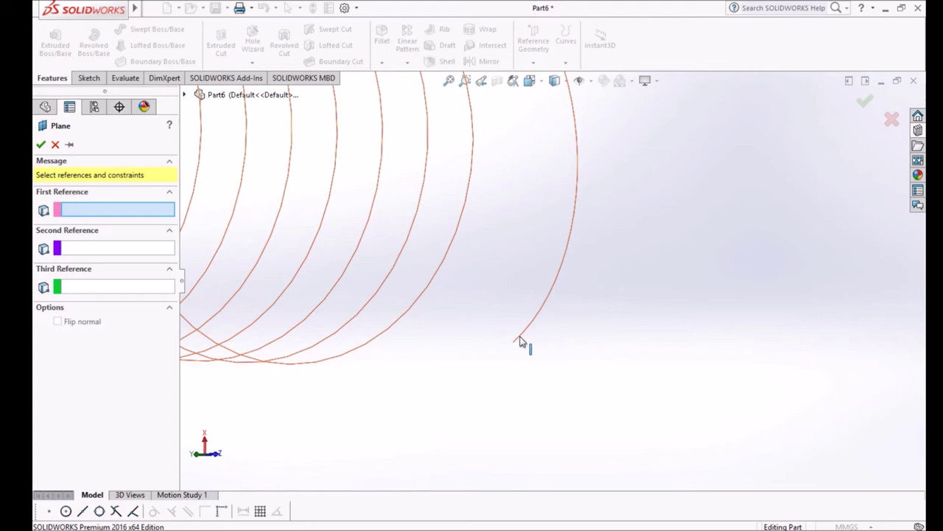
click(520, 342)
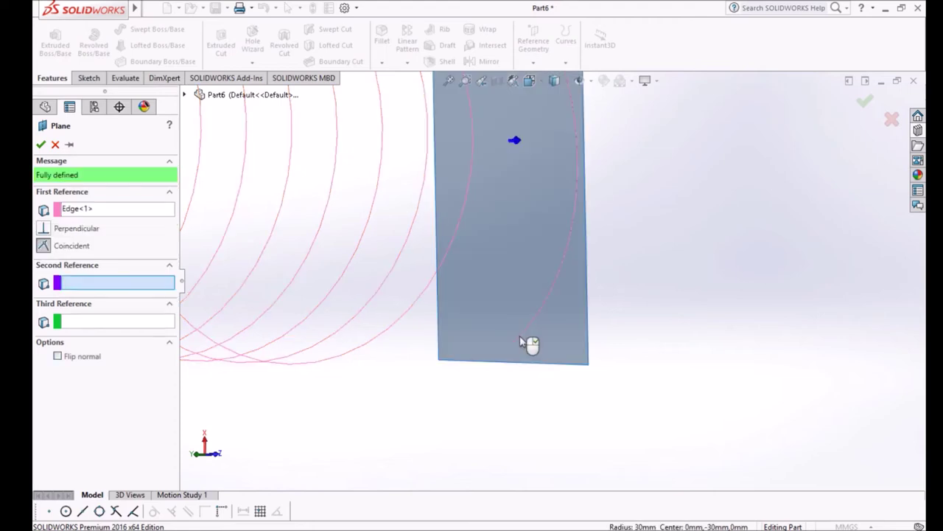
click(97, 211)
key(Delete)
Create the reference plane through the lower hook's free endpoint, normal to the composite curve.
scroll(526, 369, up, 5)
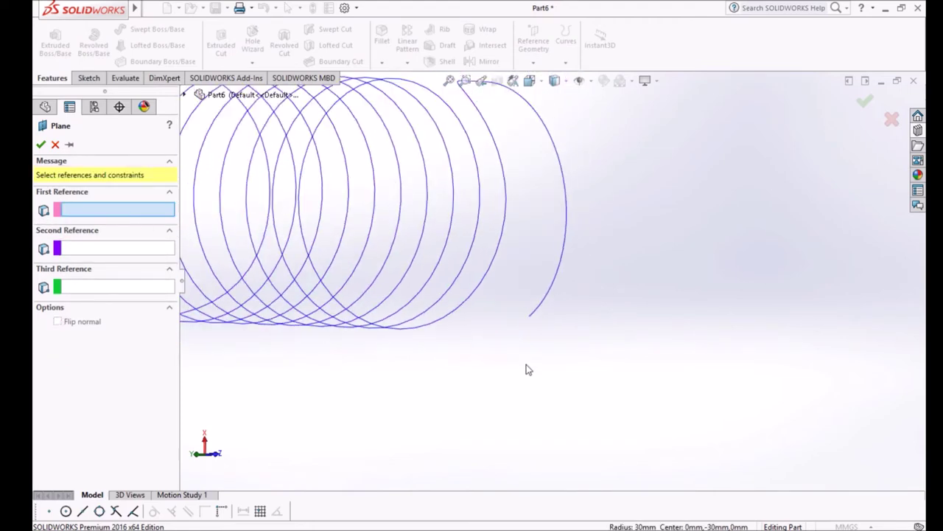
middle_drag(537, 327, 626, 318)
scroll(548, 255, down, 5)
scroll(479, 273, up, 5)
middle_drag(499, 267, 520, 263)
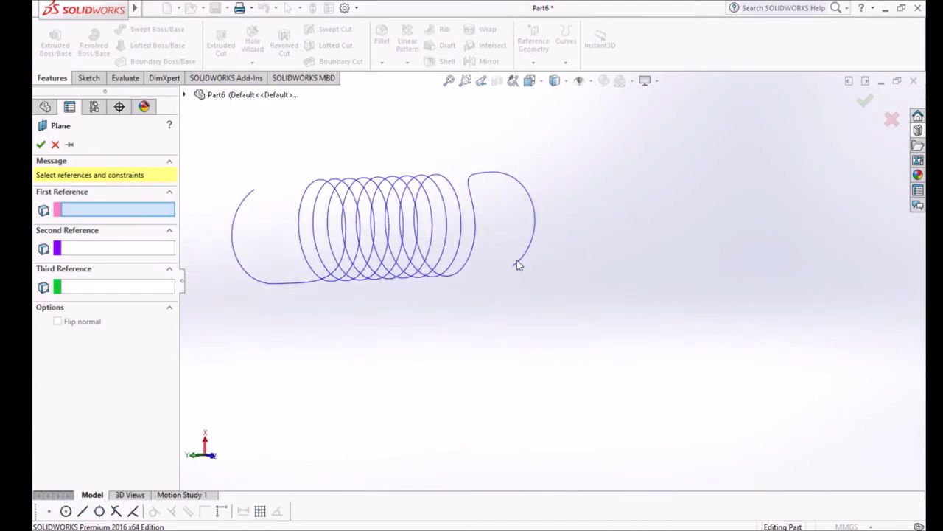
click(516, 267)
scroll(525, 271, down, 6)
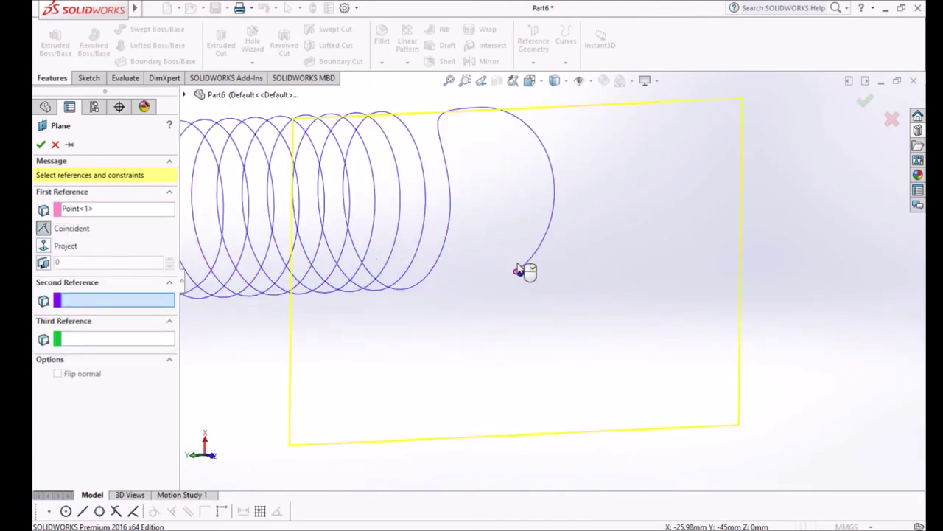
scroll(515, 278, up, 6)
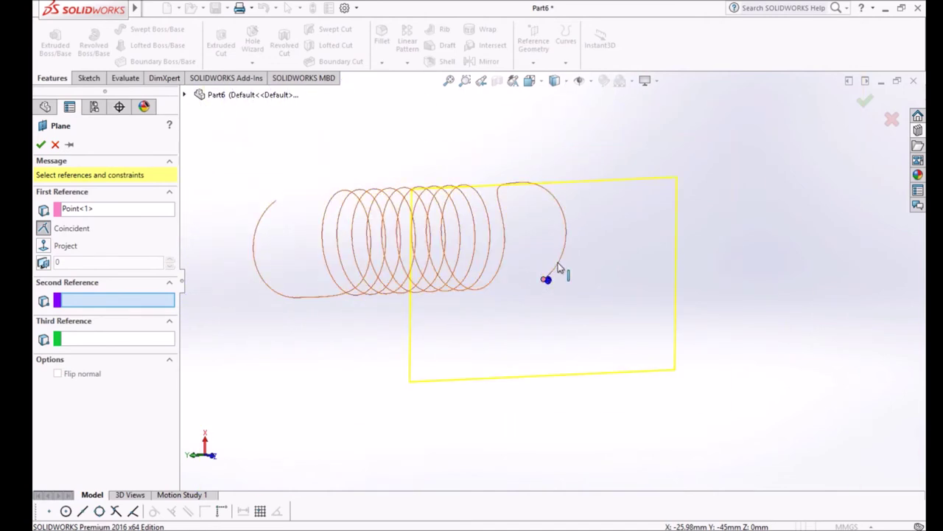
click(559, 269)
click(41, 145)
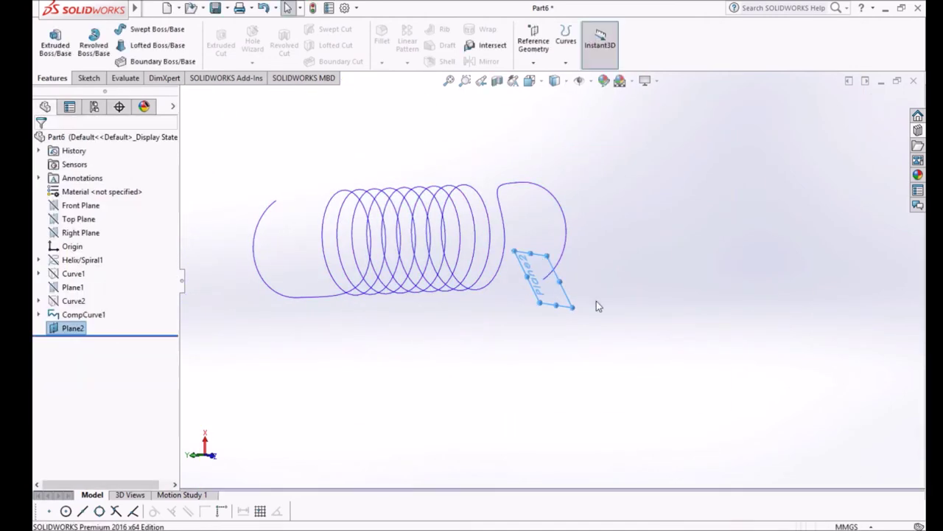
Start a sketch on the hook's end plane and draw a circle about 11.6 mm in diameter centred on the curve's endpoint.
scroll(596, 300, down, 5)
scroll(561, 284, down, 2)
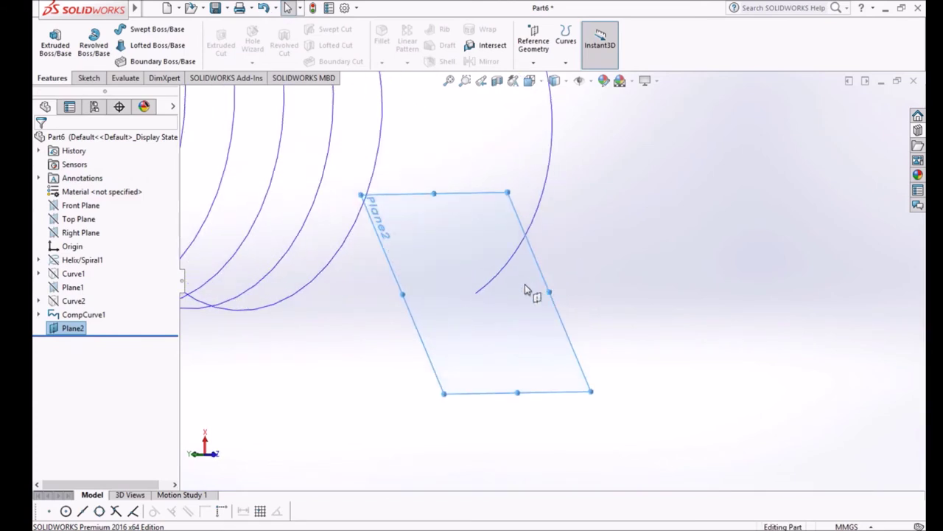
click(518, 290)
click(521, 316)
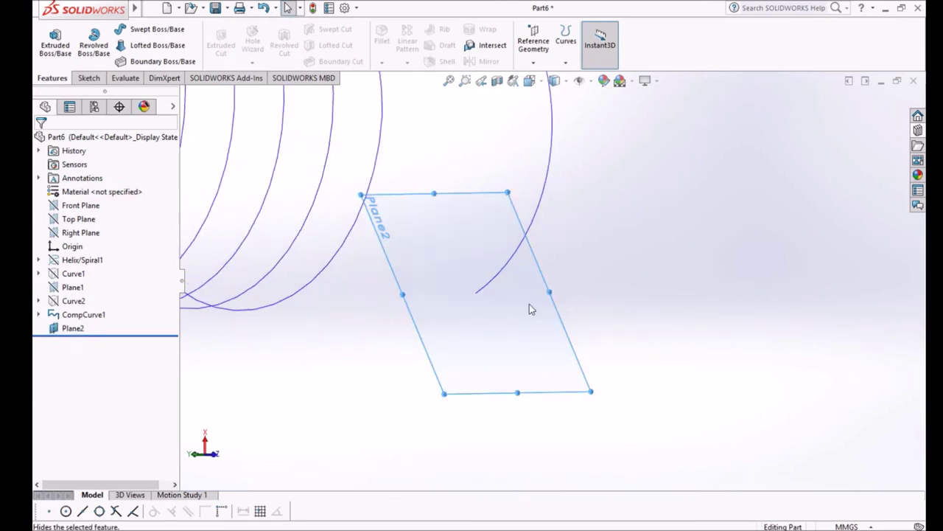
click(507, 309)
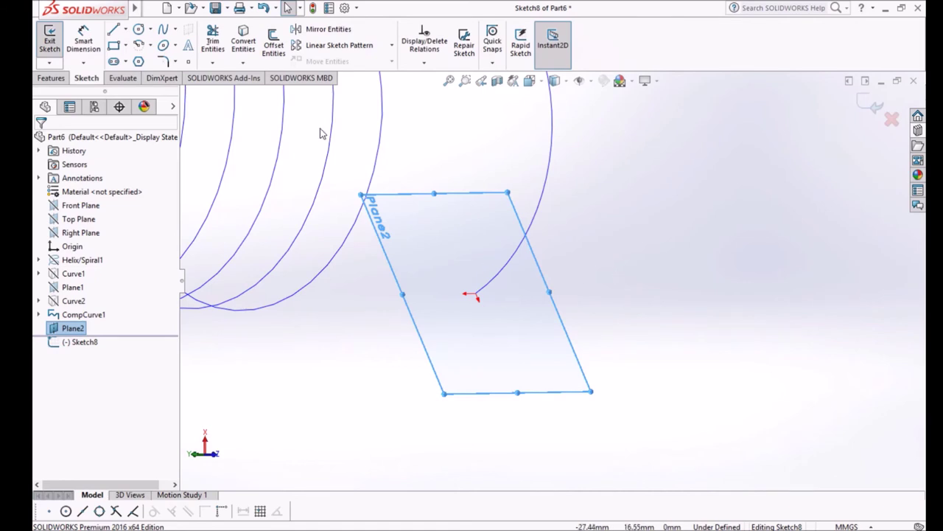
click(137, 31)
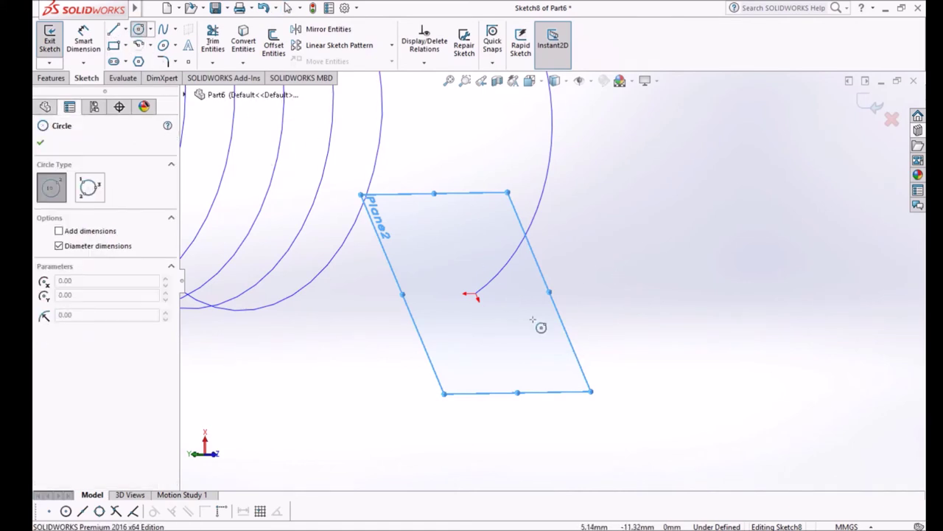
click(476, 292)
click(501, 288)
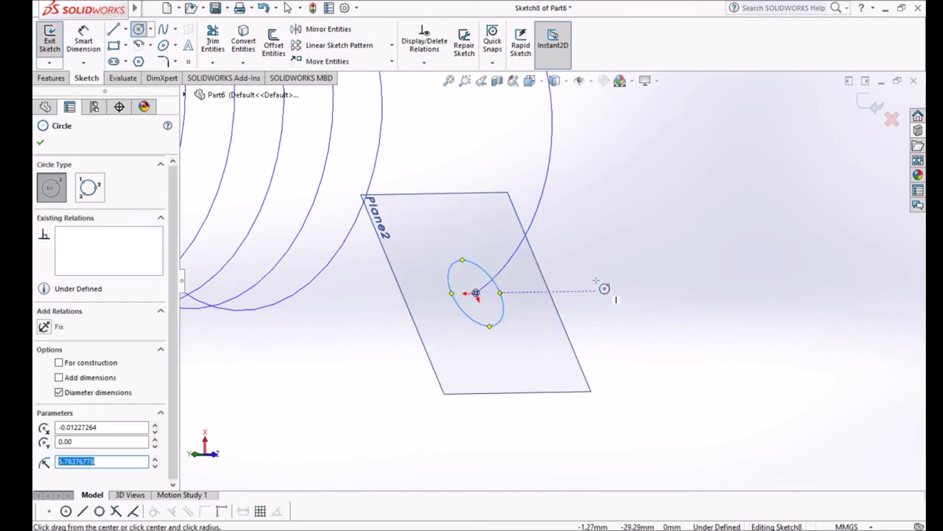
Dimension the circle's diameter to 8 mm.
right_click(672, 258)
click(693, 250)
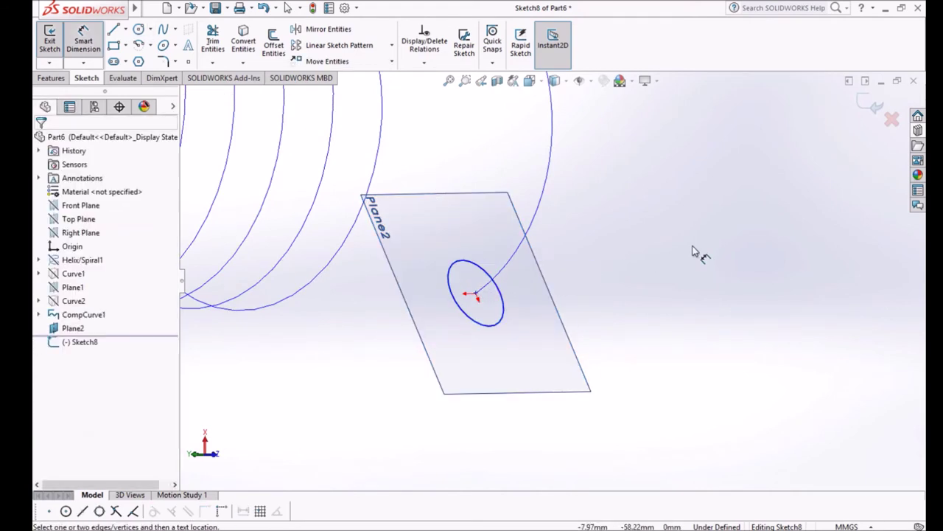
click(484, 275)
click(494, 216)
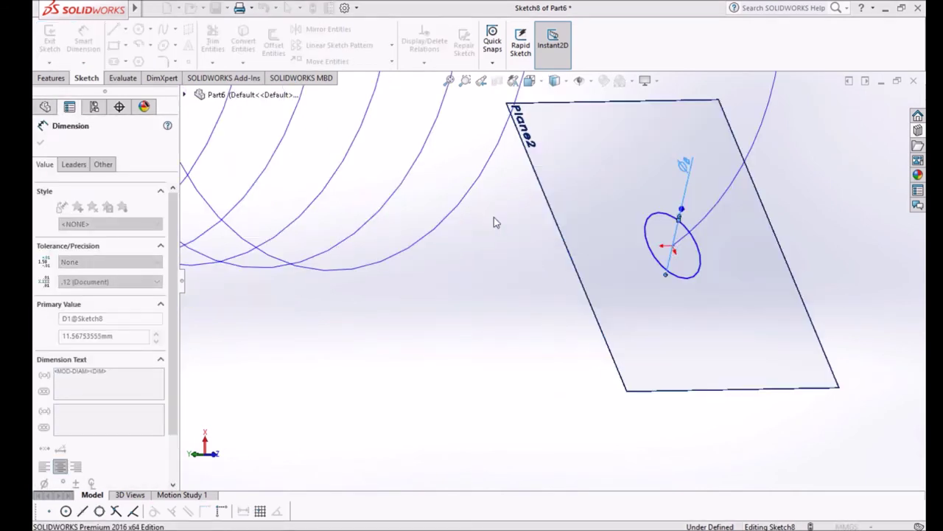
scroll(494, 217, down, 2)
scroll(796, 246, up, 5)
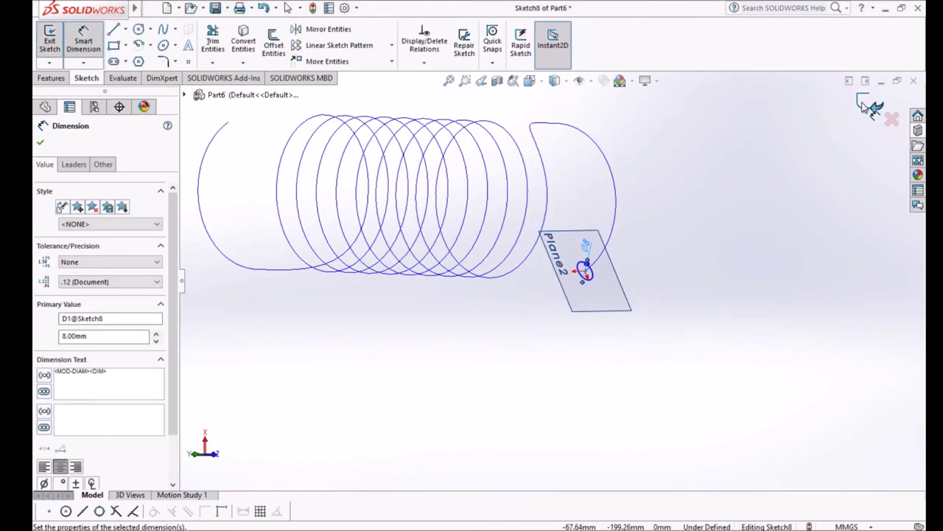
key(Escape)
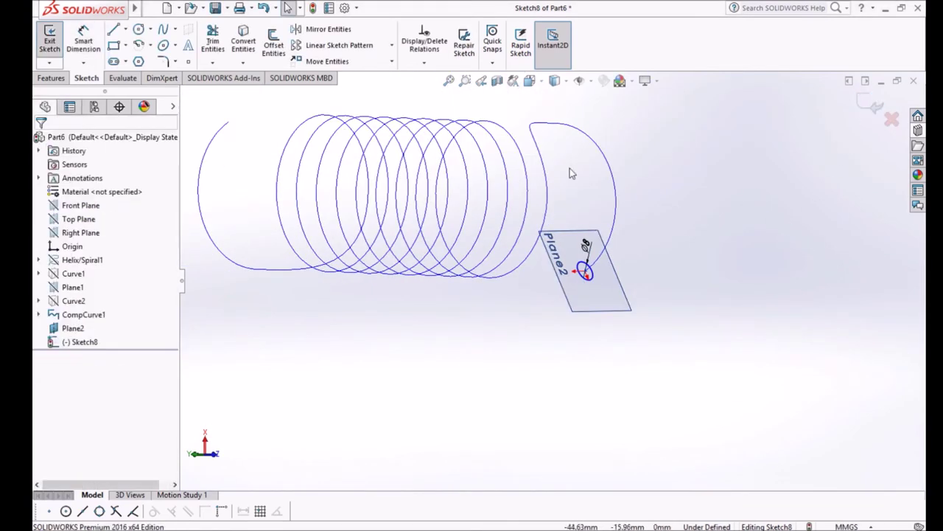
Exit the circle sketch and hide the reference plane at the hook's end.
click(871, 107)
click(659, 236)
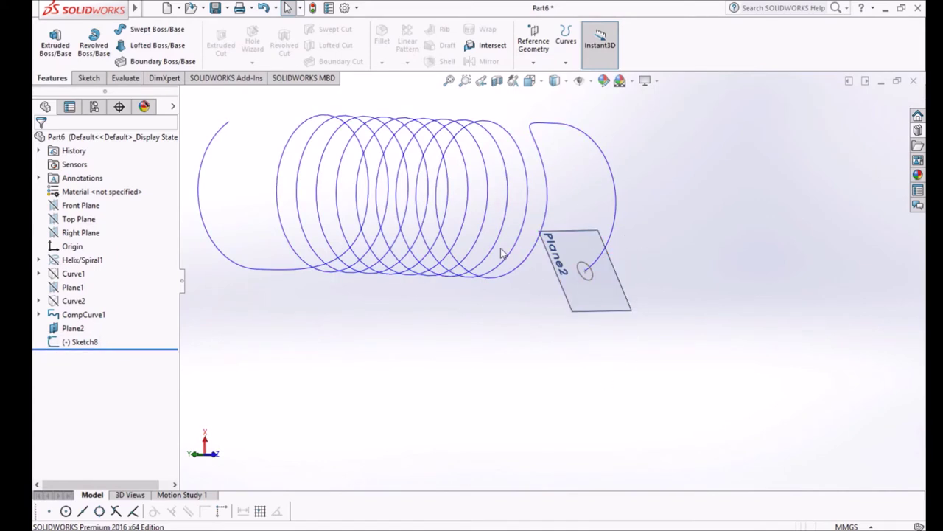
click(74, 329)
click(436, 301)
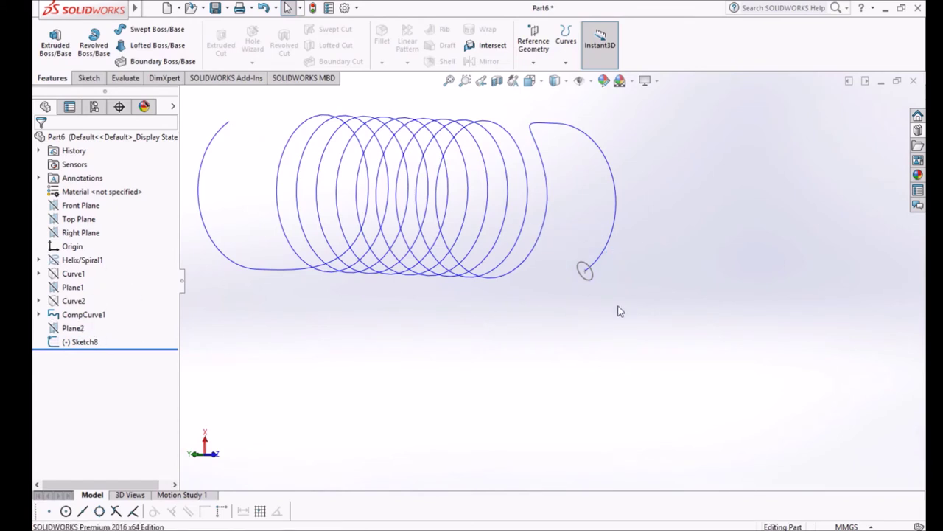
Create a swept boss using the 8 mm circle sketch as profile and the composite curve as path.
scroll(592, 217, down, 2)
scroll(564, 212, up, 5)
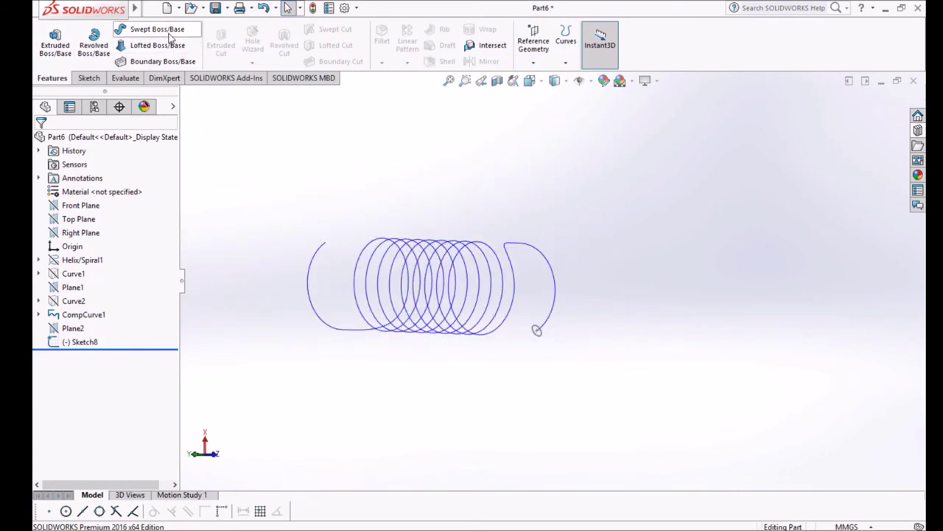
click(156, 30)
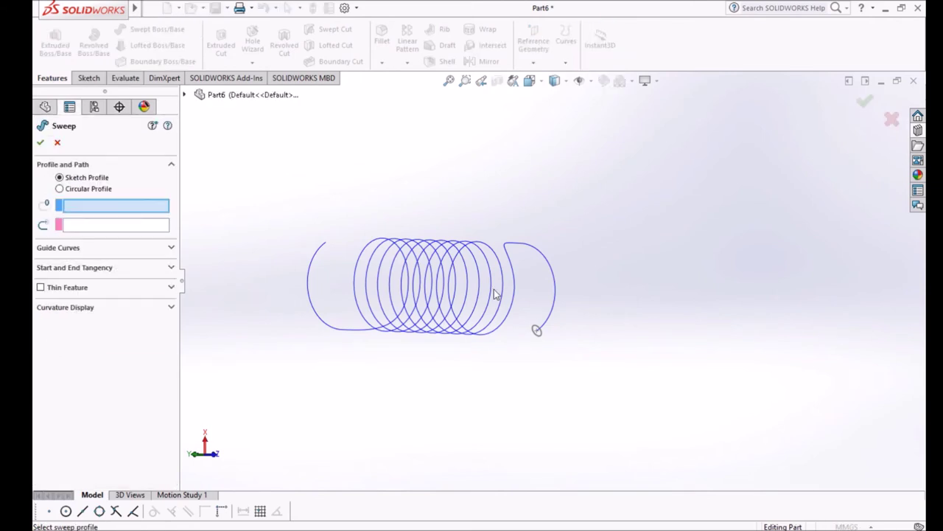
scroll(493, 295, down, 3)
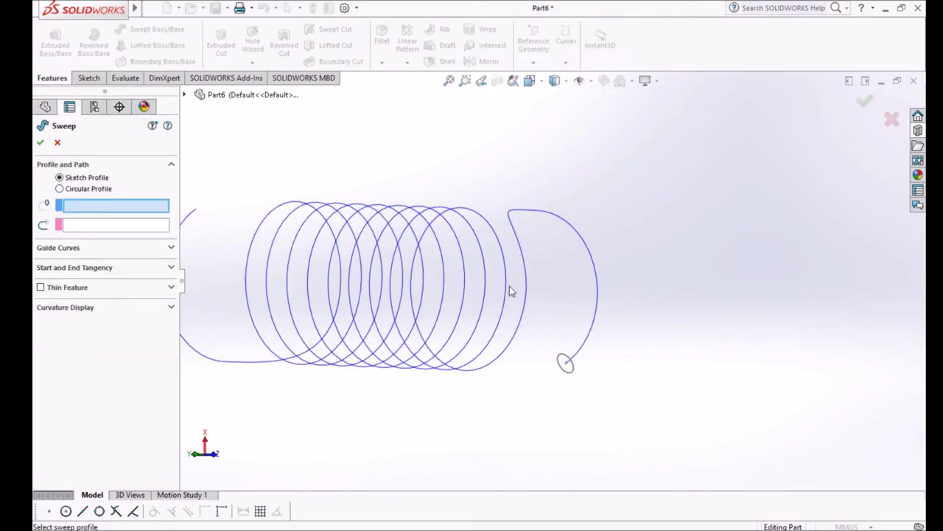
click(566, 367)
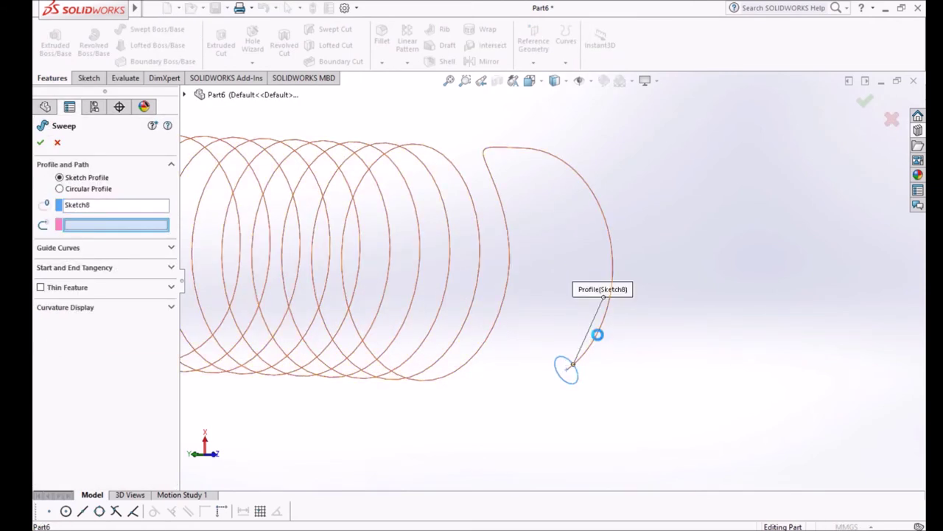
click(597, 336)
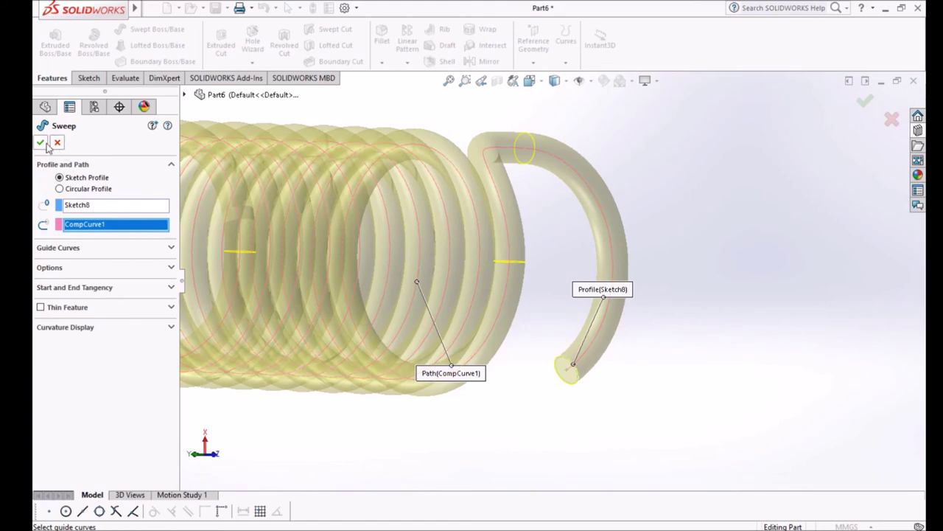
key(Return)
Hide the composite curve running through the swept spring.
scroll(495, 379, up, 5)
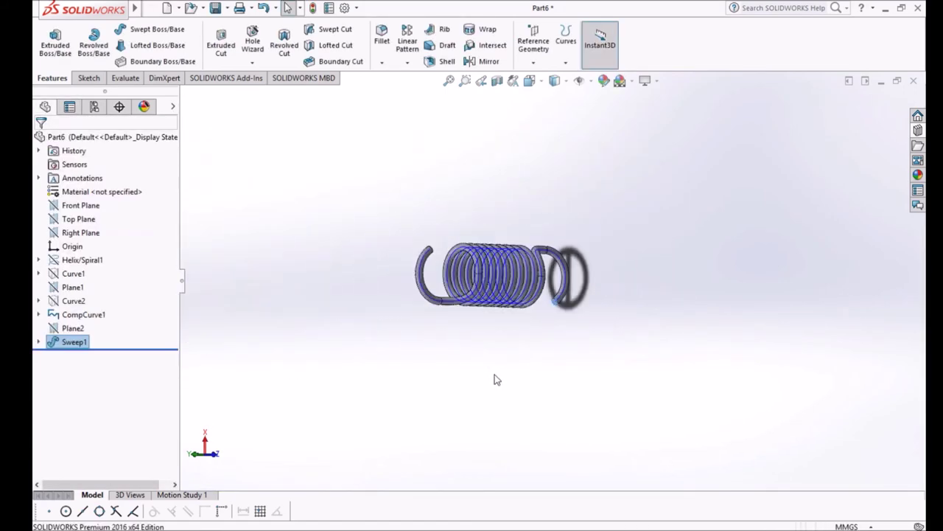
middle_drag(456, 370, 538, 208)
scroll(556, 257, down, 3)
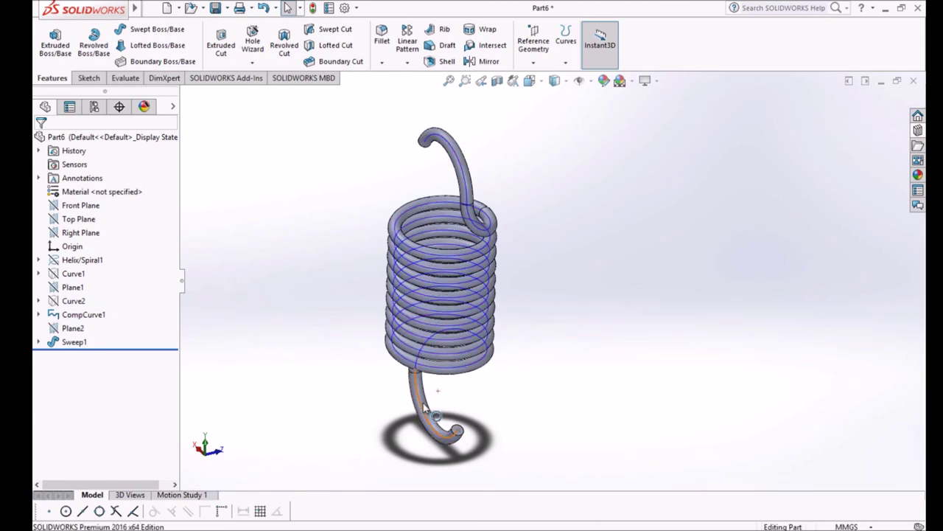
click(80, 342)
click(320, 274)
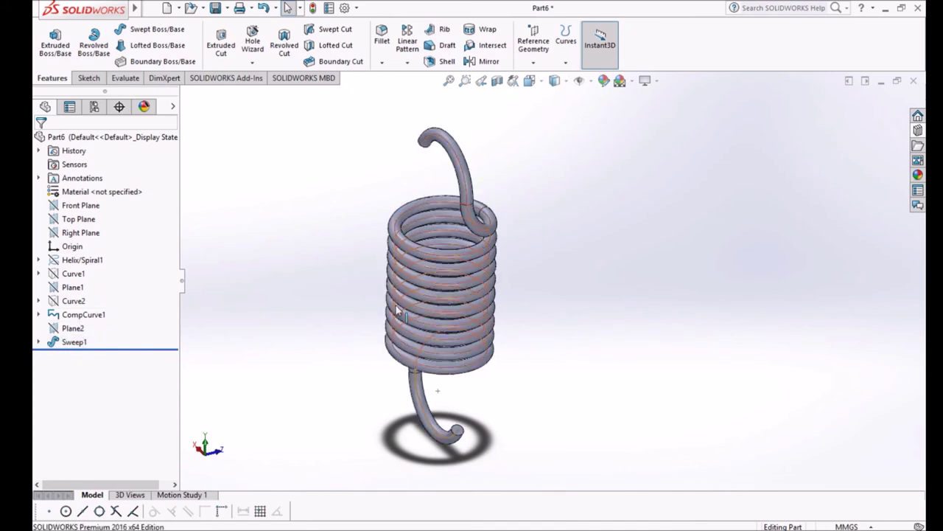
scroll(449, 358, down, 5)
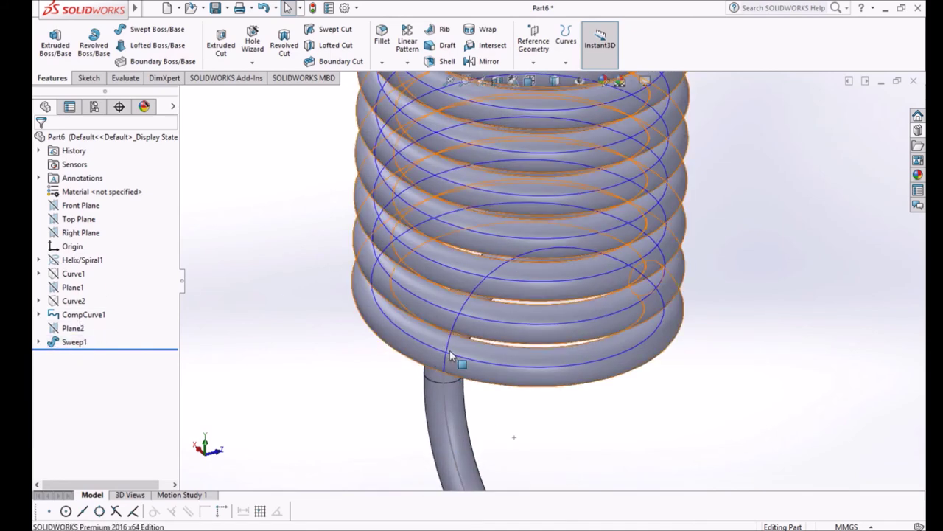
click(451, 359)
key(Escape)
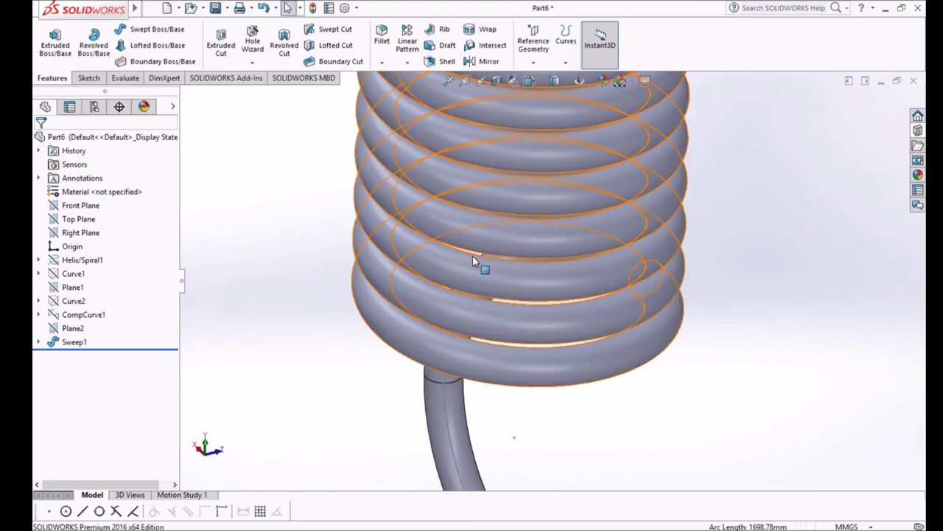
Assign the material AISI 4130 Steel, annealed at 865C, to the spring and show it in isometric view.
scroll(673, 386, up, 5)
middle_drag(674, 386, 544, 335)
scroll(631, 331, up, 4)
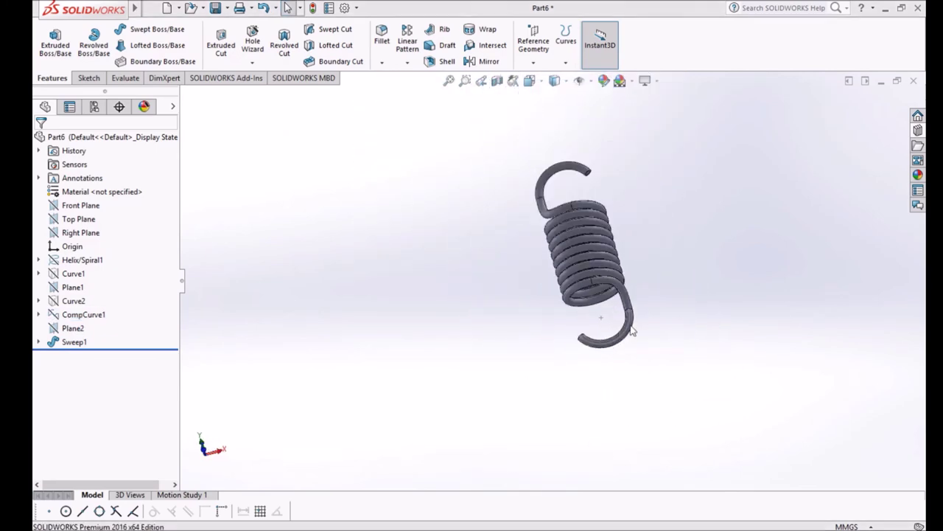
key(ctrl+7)
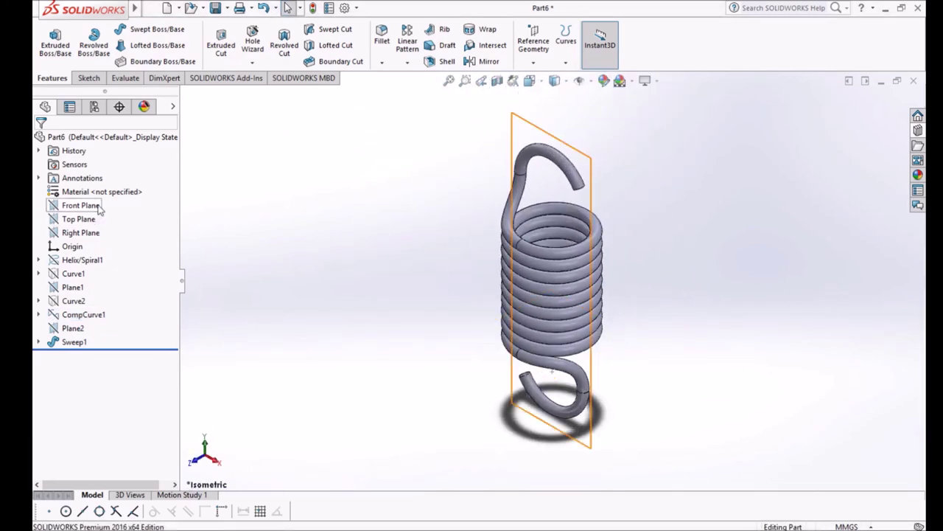
click(93, 192)
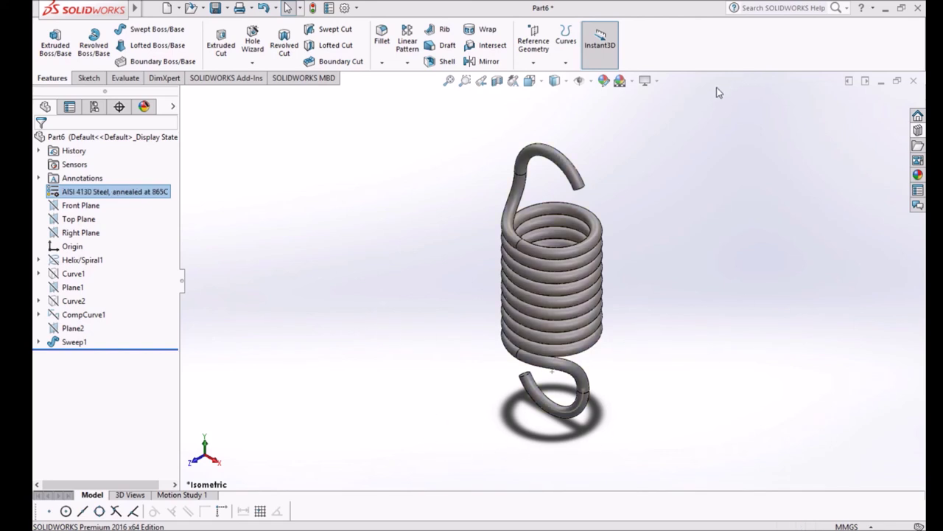
click(653, 312)
middle_drag(653, 312, 692, 306)
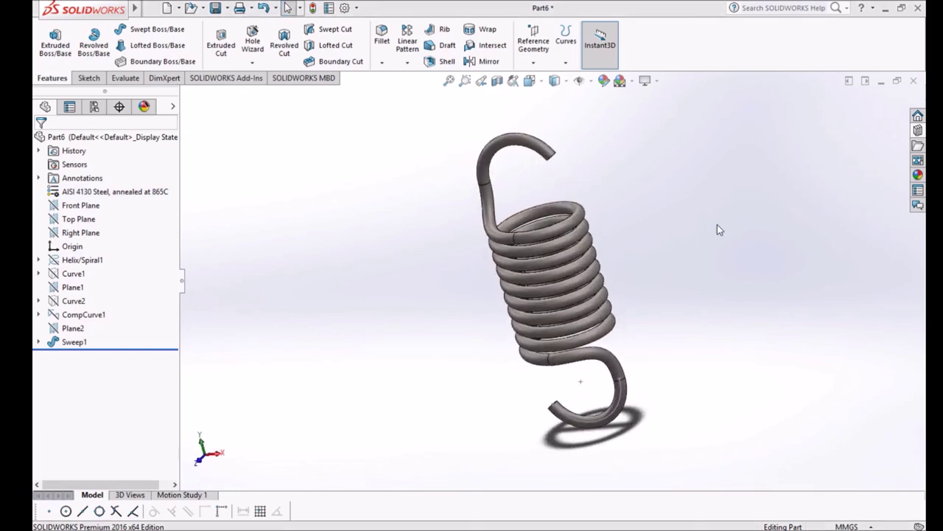
key(ctrl+7)
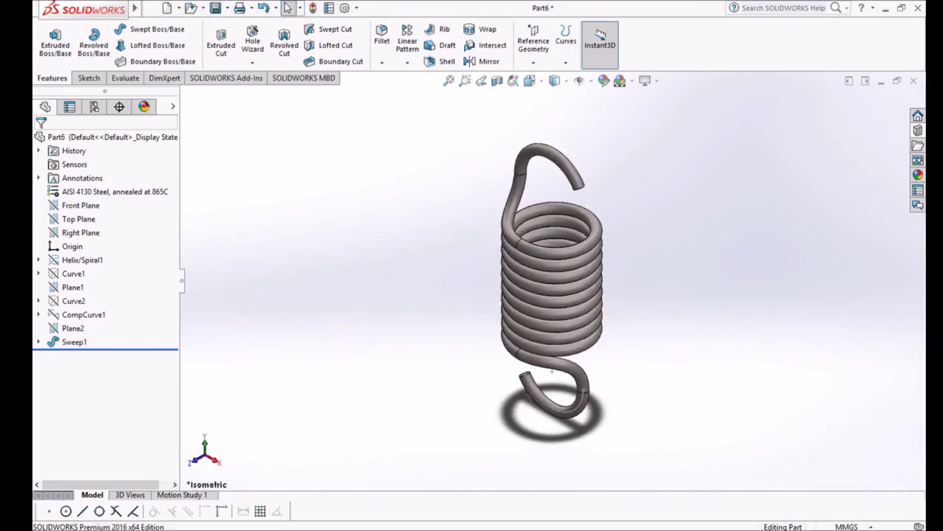